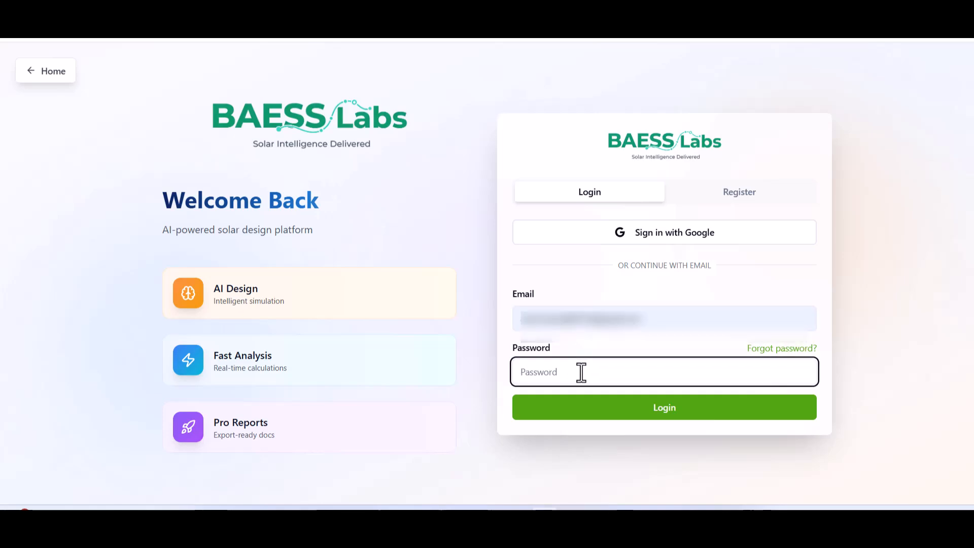
Enter the account password and submit it to sign in.
key("Return")
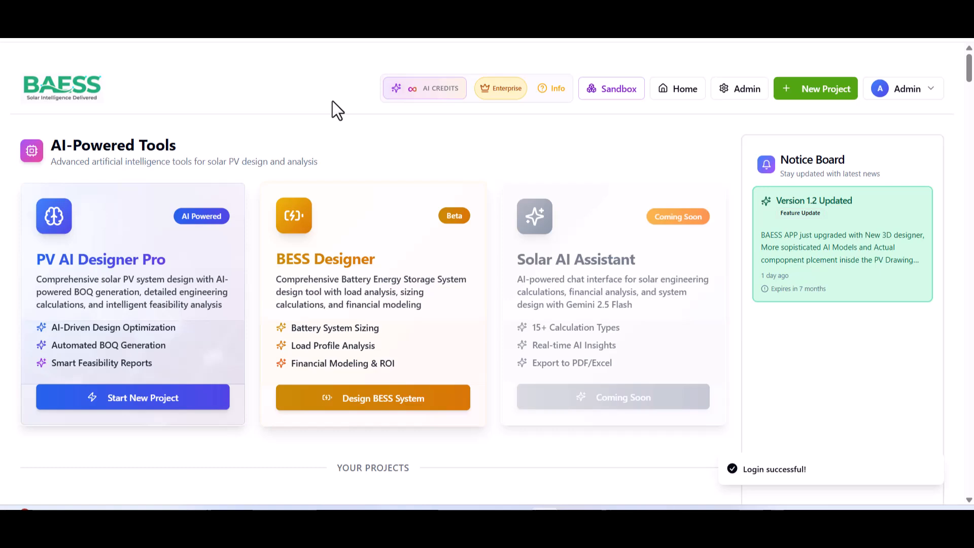
mouse_move(419, 93)
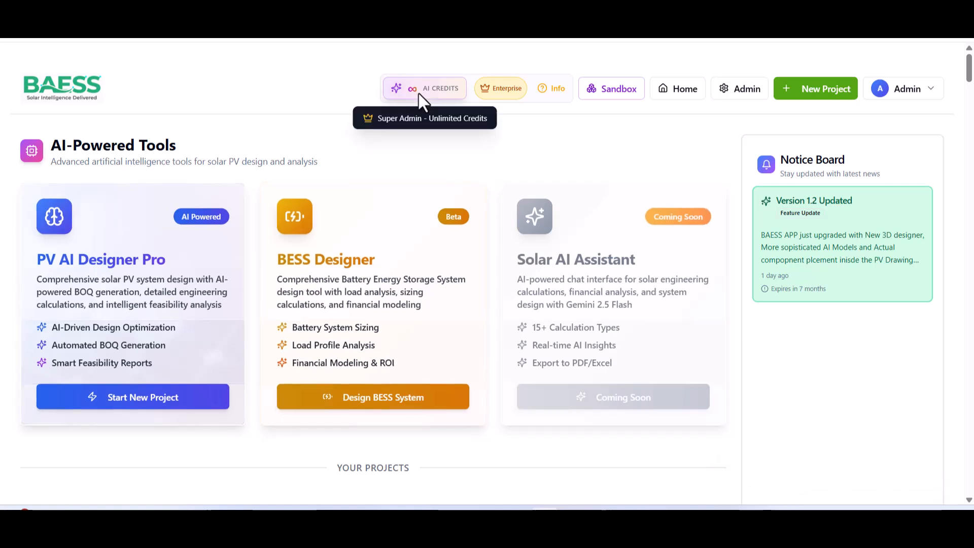
left_click(550, 91)
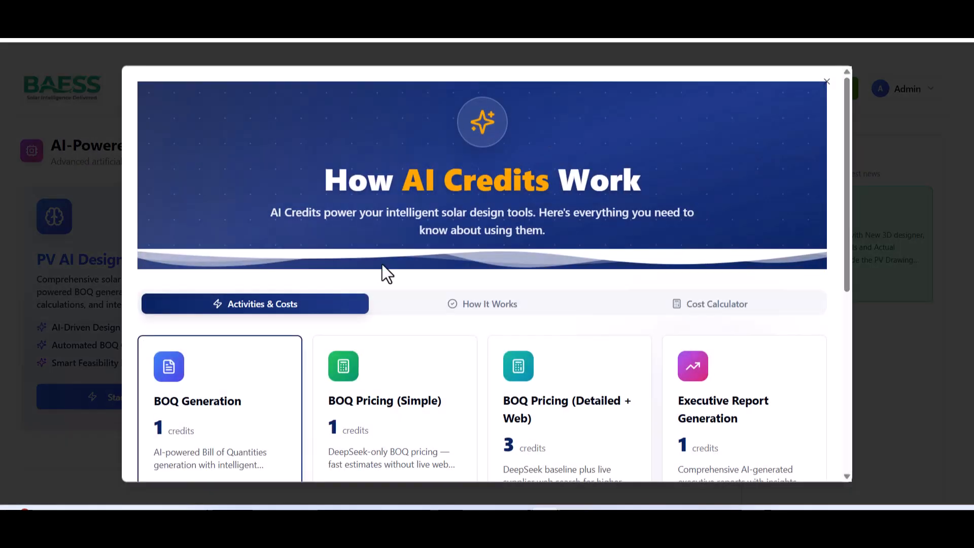
scroll(341, 337, "down", 4)
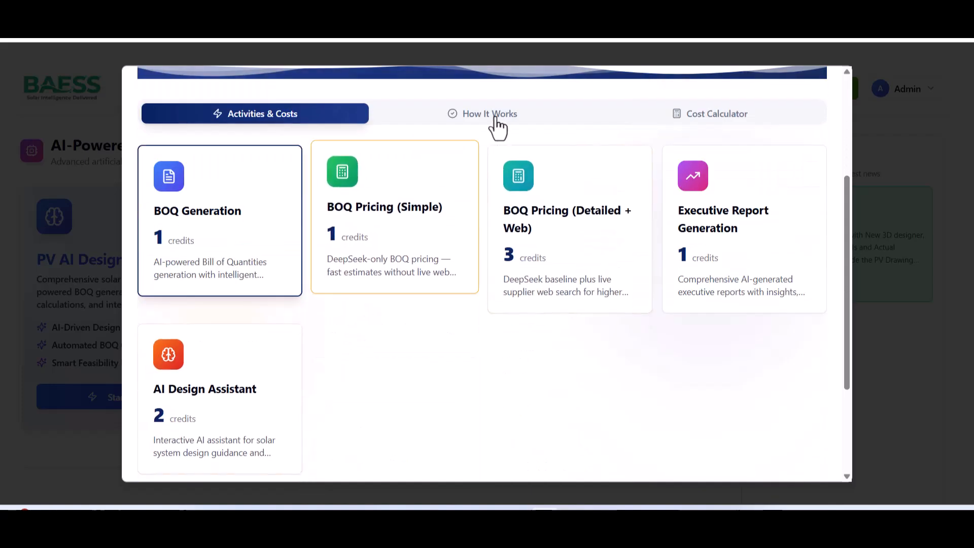
left_click(494, 114)
scroll(251, 363, "down", 1)
scroll(253, 362, "down", 3)
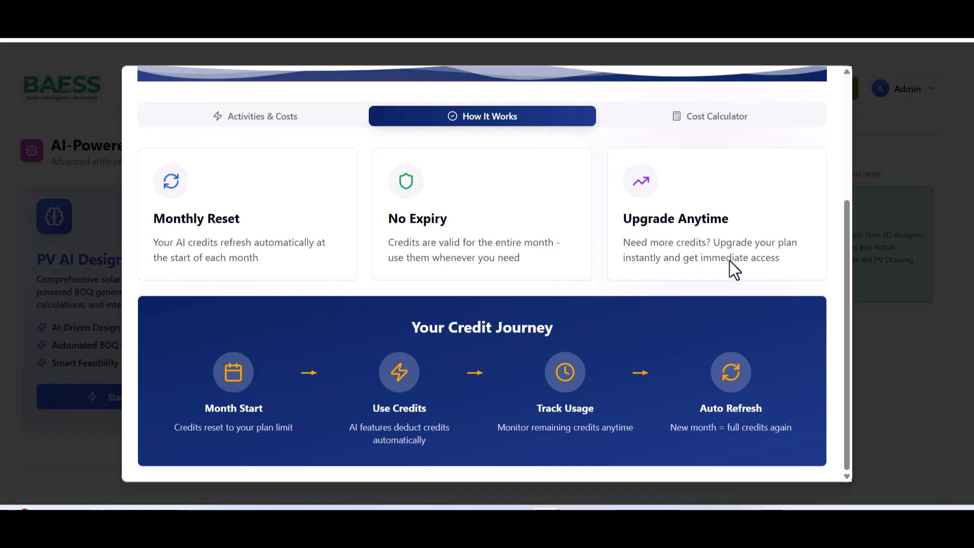
left_click(708, 122)
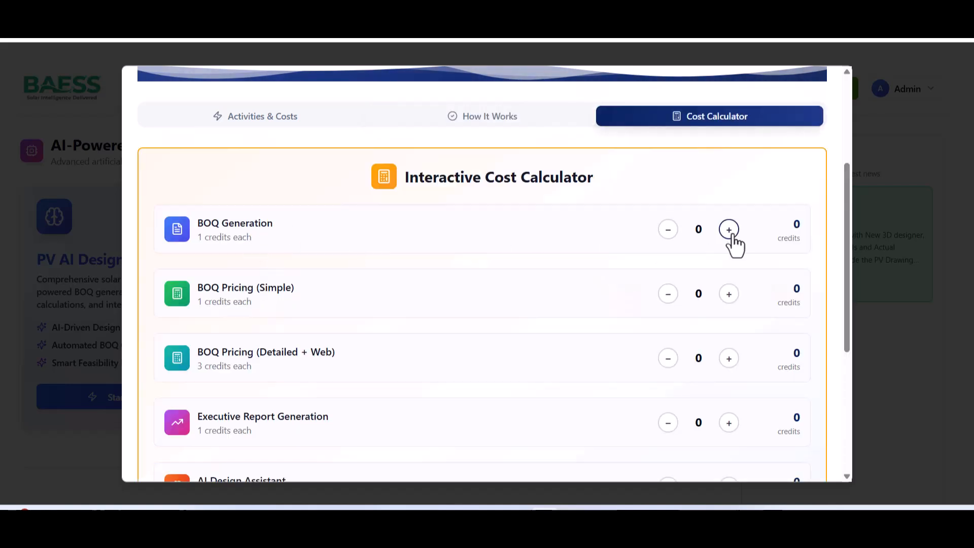
left_click(729, 294)
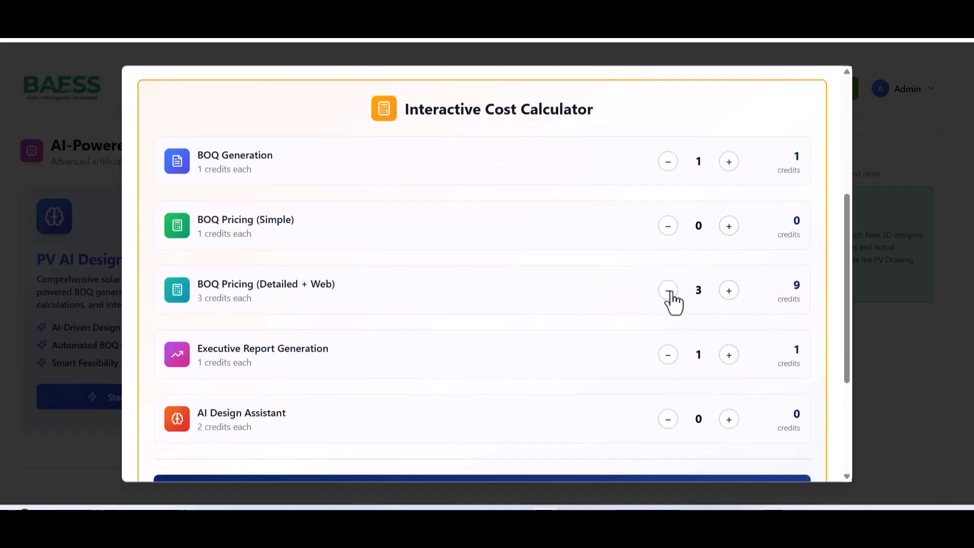
scroll(577, 300, "down", 3)
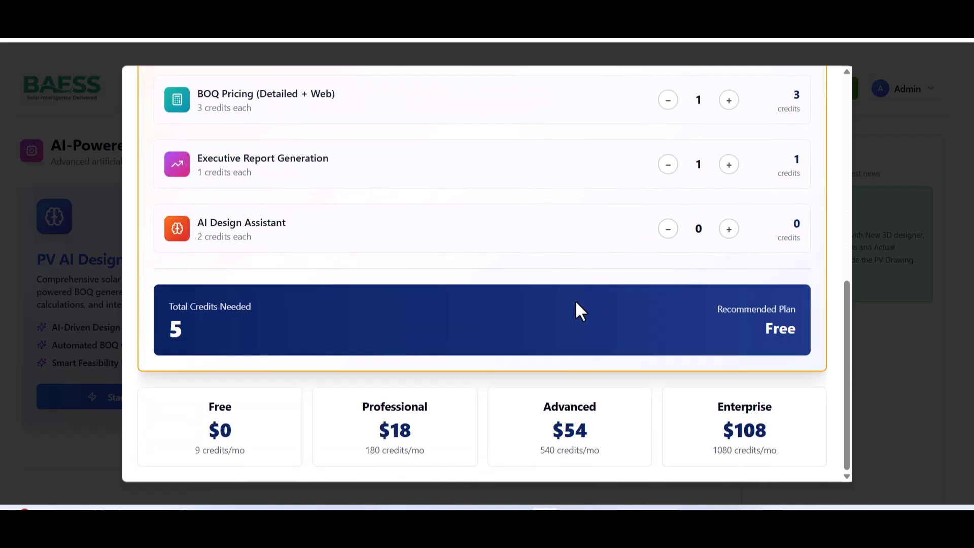
scroll(578, 309, "up", 3)
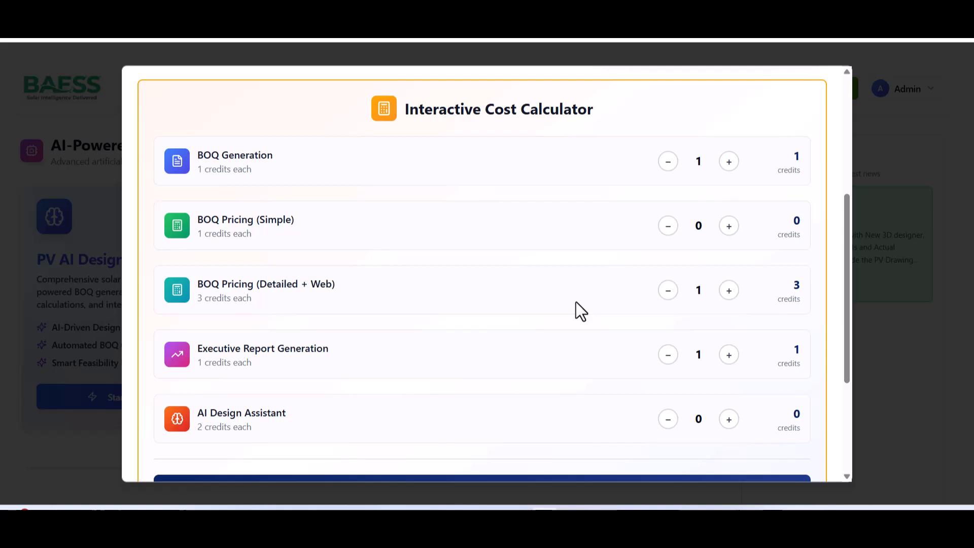
scroll(588, 289, "up", 4)
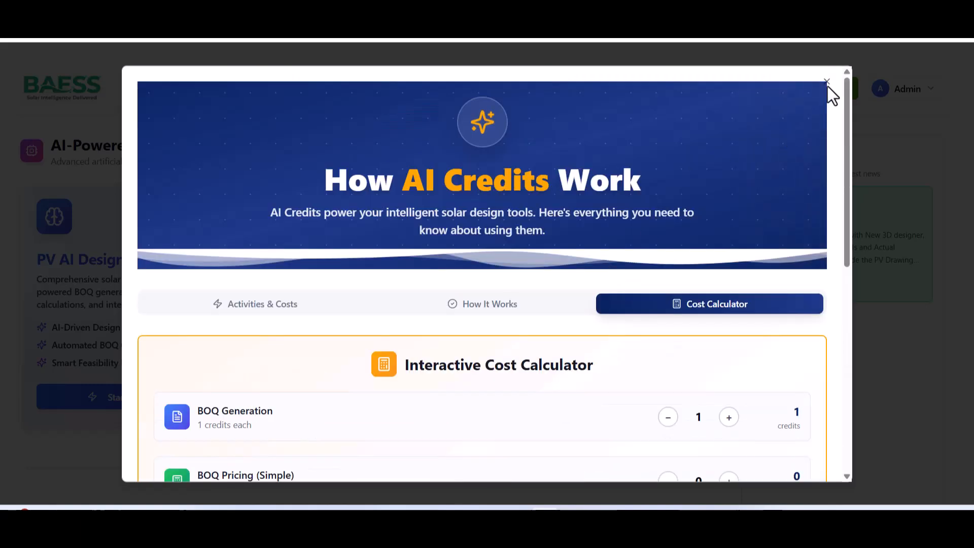
left_click(826, 81)
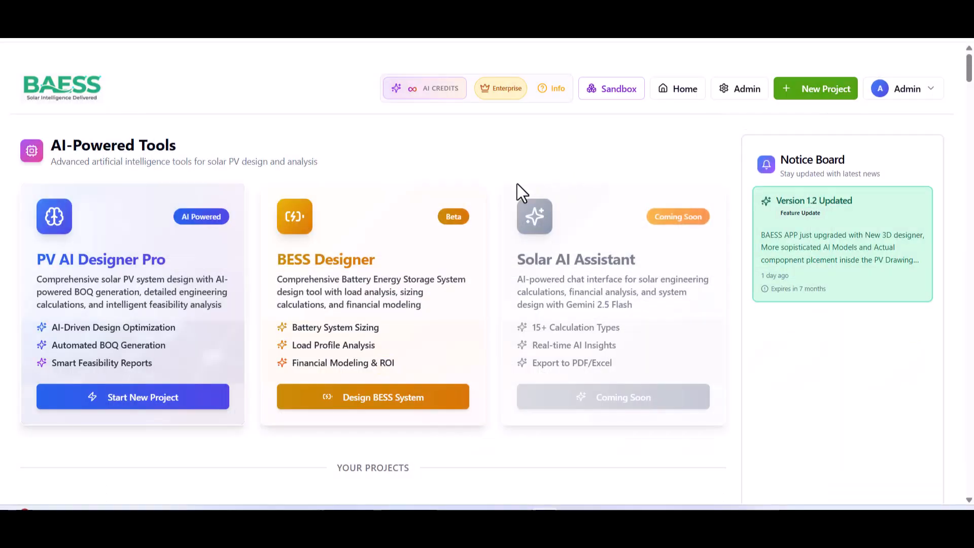
Start a new PV AI Designer Pro project named test111 in the Advanced Calculator.
left_click(118, 286)
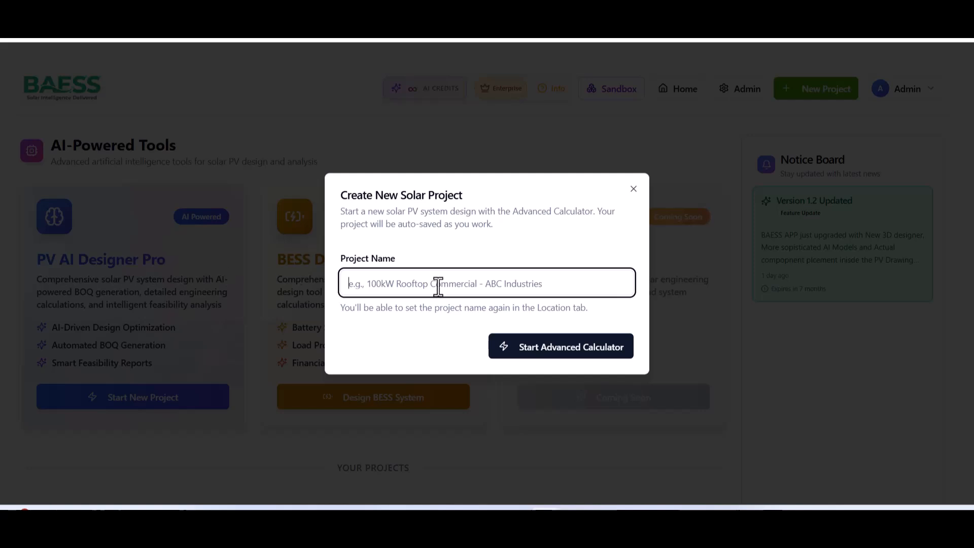
left_click(437, 285)
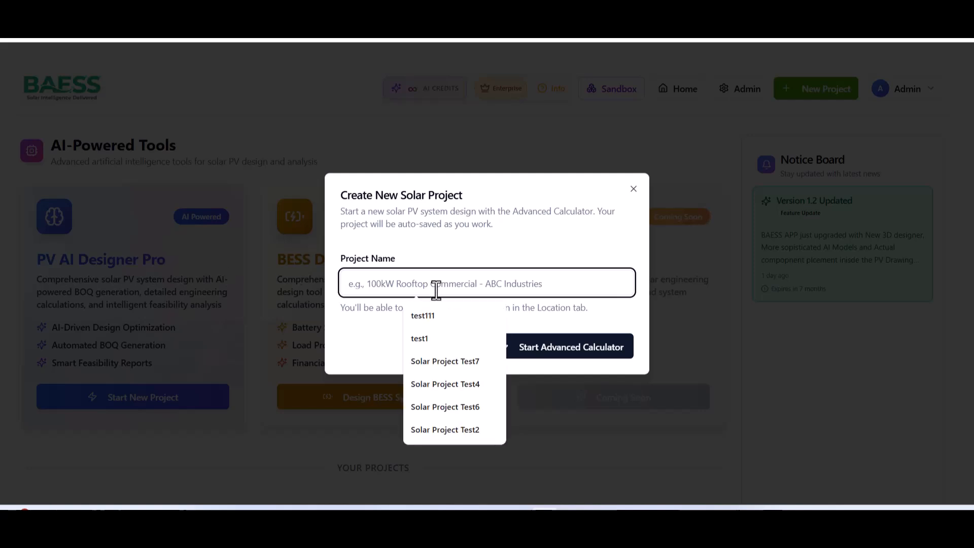
left_click(429, 316)
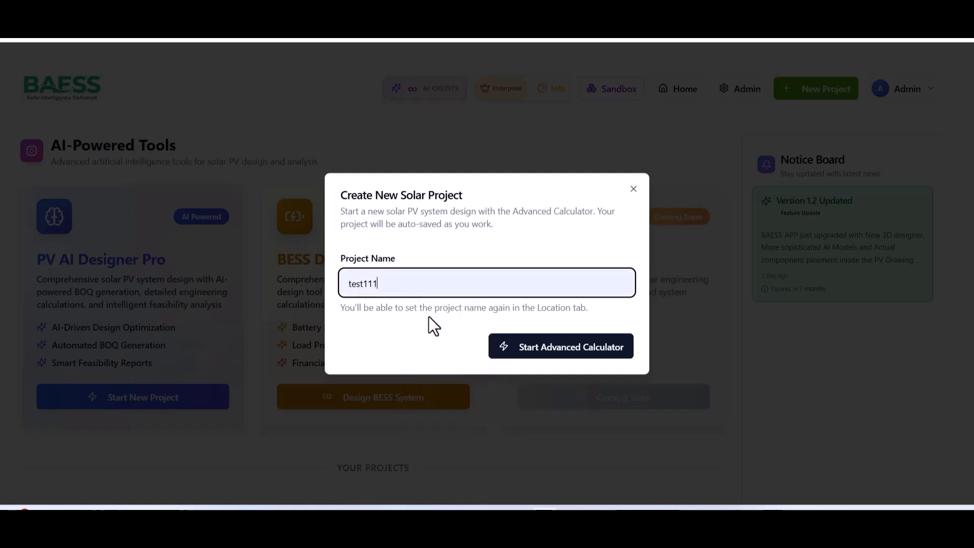
left_click(544, 352)
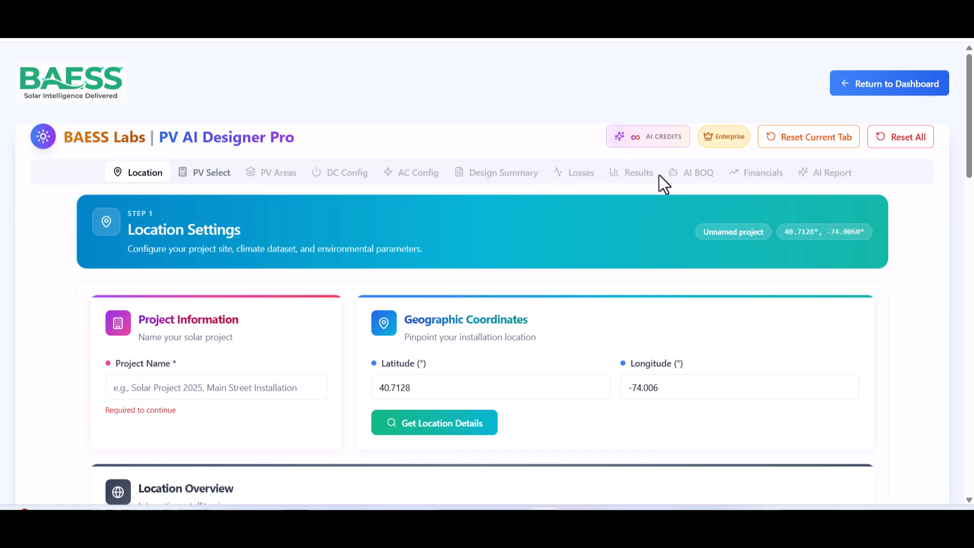
Name the project test111, fetch location details for 40.7128, -74.006, and view the site map.
left_click(156, 391)
left_click(188, 235)
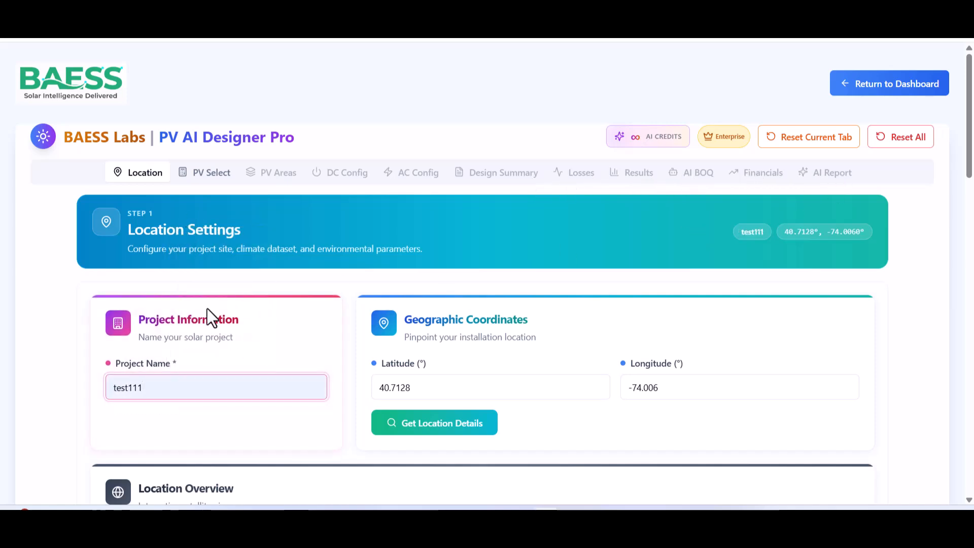
left_click(405, 388)
left_click(680, 389)
left_click(446, 428)
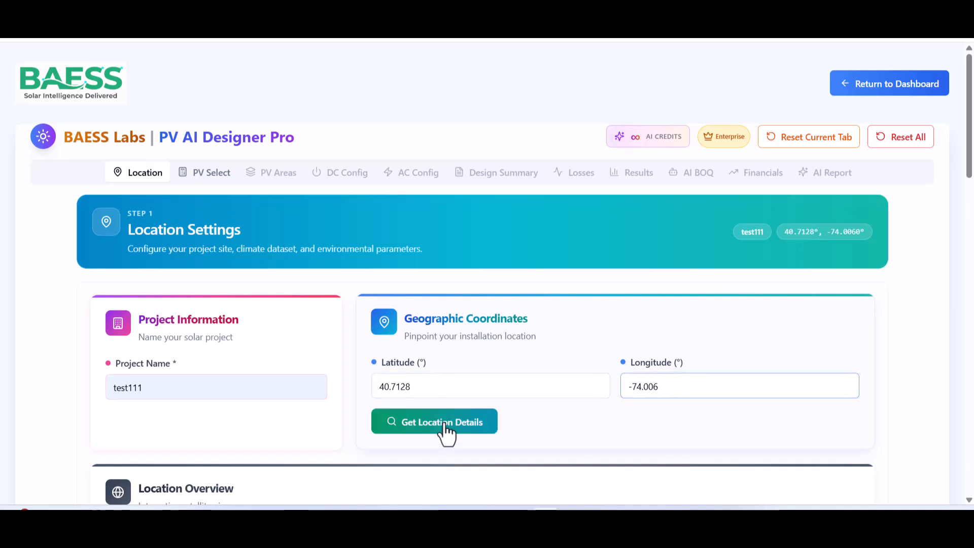
left_click_drag(969, 168, 969, 276)
left_click_drag(482, 285, 319, 283)
mouse_move(396, 281)
left_mouse_down()
mouse_move(624, 261)
mouse_move(492, 279)
left_mouse_up()
Keep NSRDB as the weather data source.
scroll(626, 247, "down", 3)
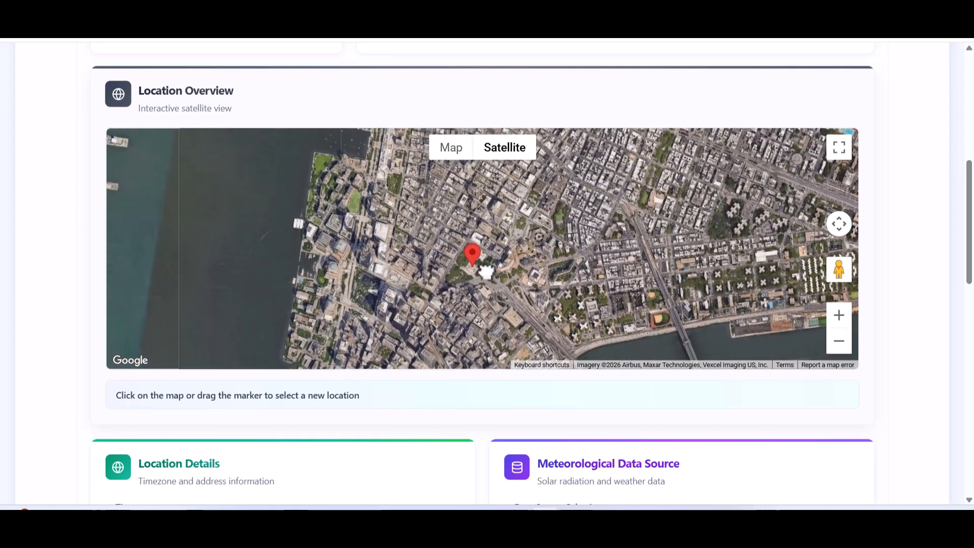
scroll(911, 286, "down", 1)
scroll(912, 286, "down", 2)
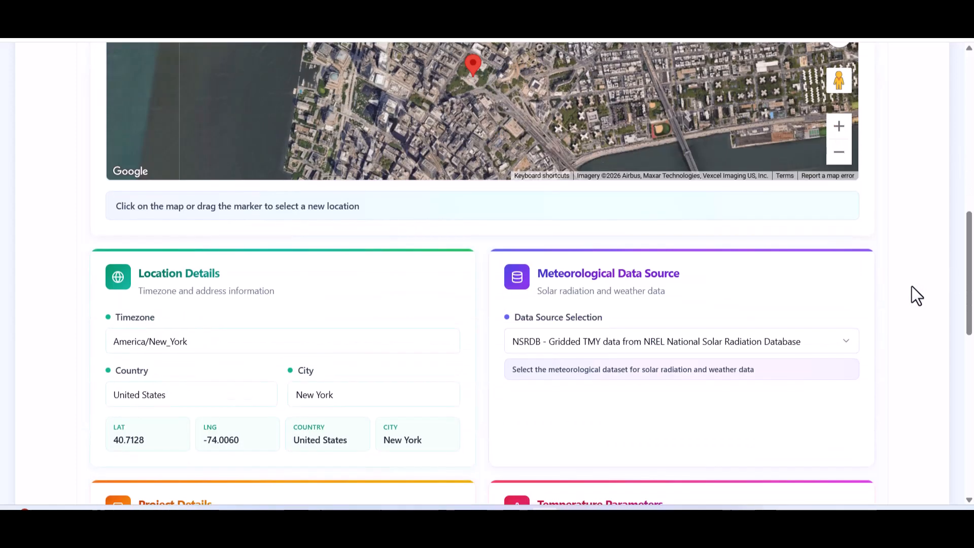
scroll(912, 286, "down", 1)
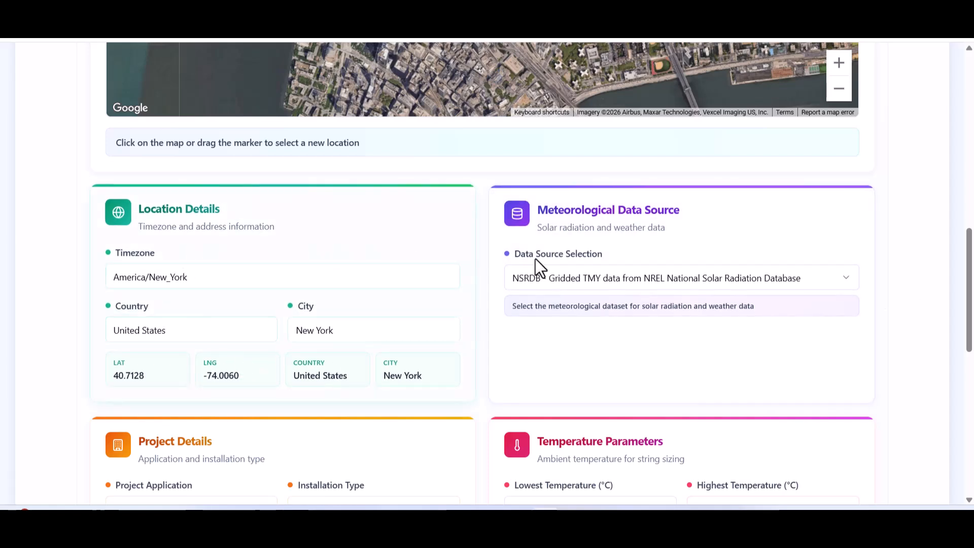
left_click(554, 278)
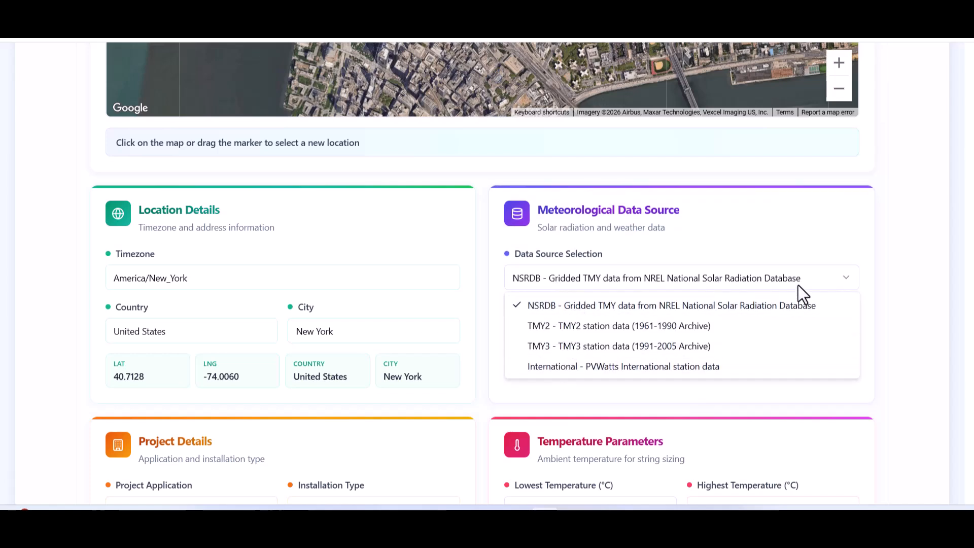
left_click(902, 280)
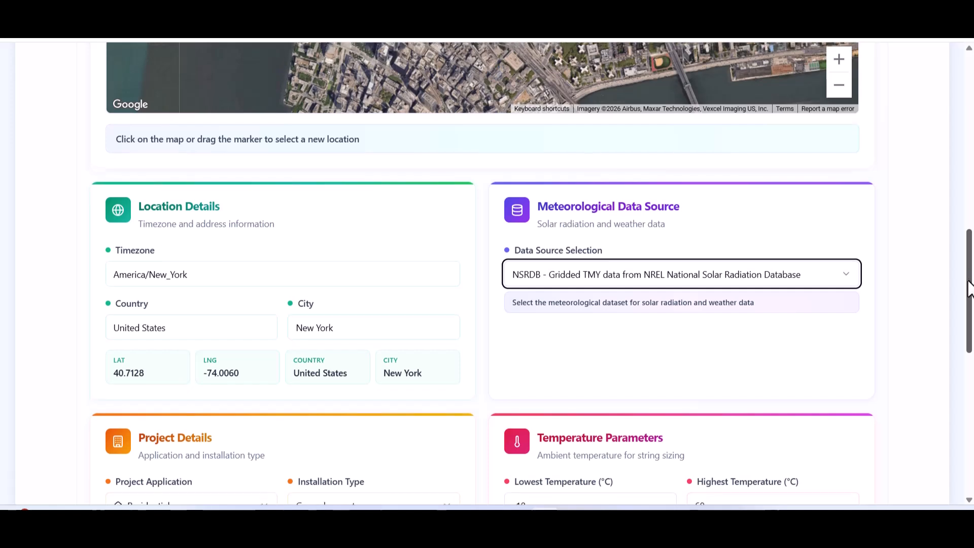
scroll(968, 332, "down", 2)
scroll(967, 332, "down", 3)
Set Project Application to Commercial with temperature limits of -10 and 60 °C.
left_click(228, 260)
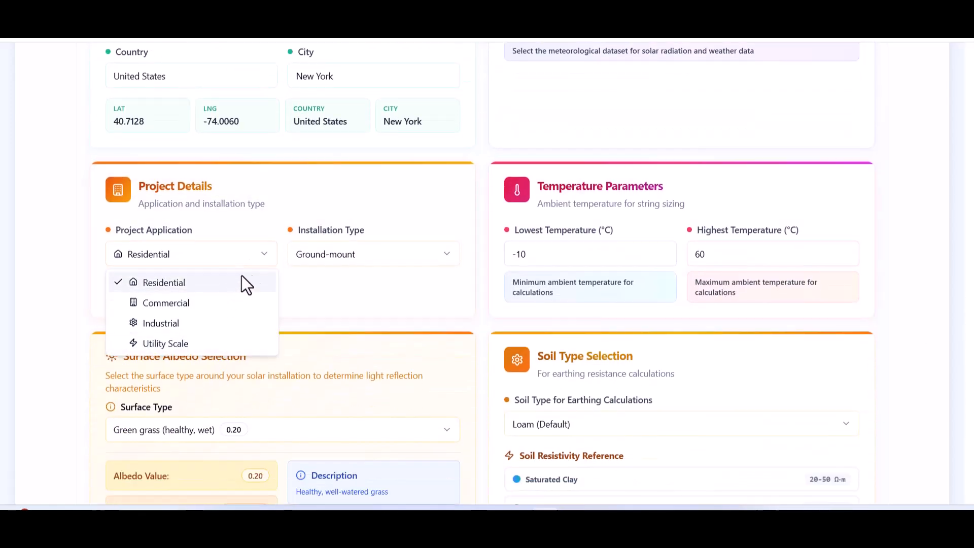
left_click(379, 253)
left_click(378, 253)
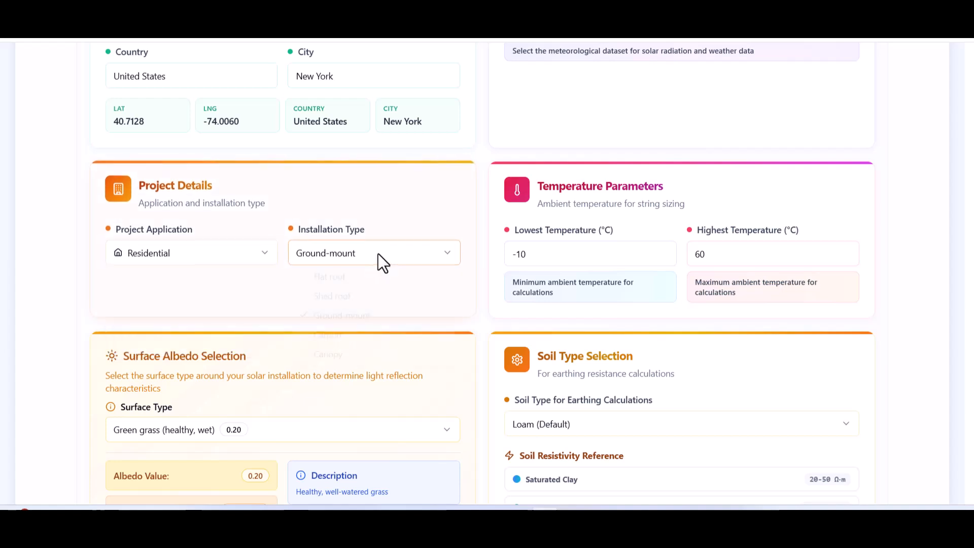
left_click(257, 254)
left_click(256, 261)
left_click(182, 303)
left_click_drag(522, 257, 614, 252)
left_click(746, 250)
Keep Green grass as the surface type and Loam as the soil type.
scroll(884, 295, "down", 4)
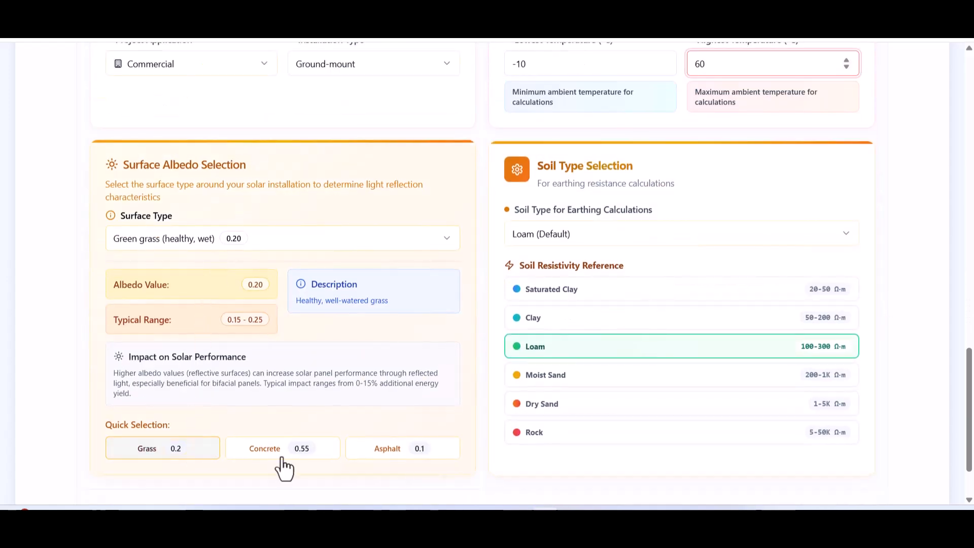
left_click(410, 251)
scroll(354, 279, "up", 4)
scroll(351, 293, "down", 5)
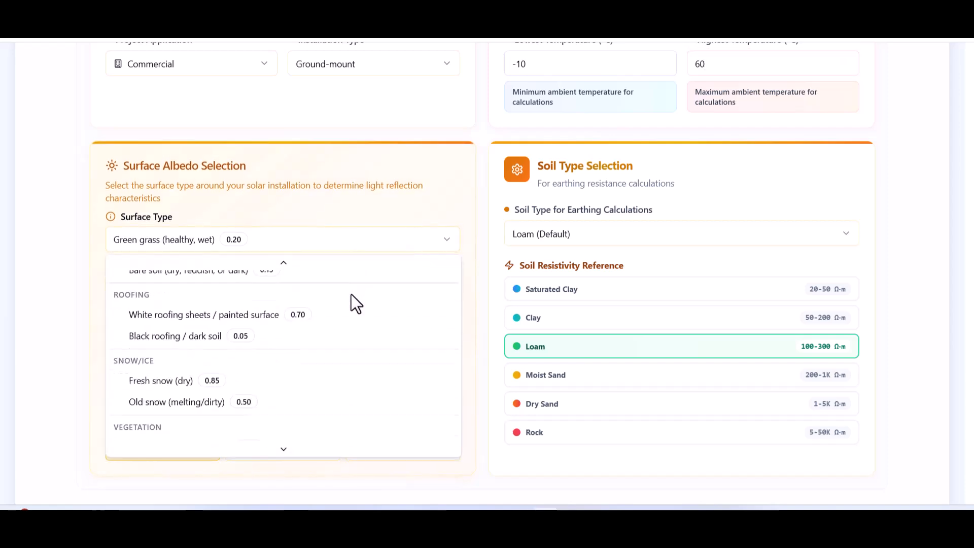
left_click(480, 368)
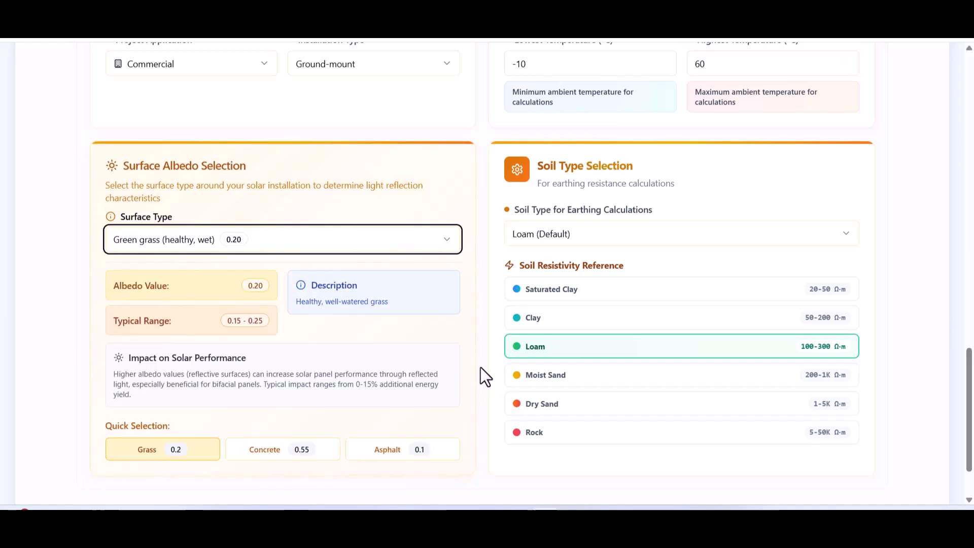
left_click(573, 235)
left_click(581, 401)
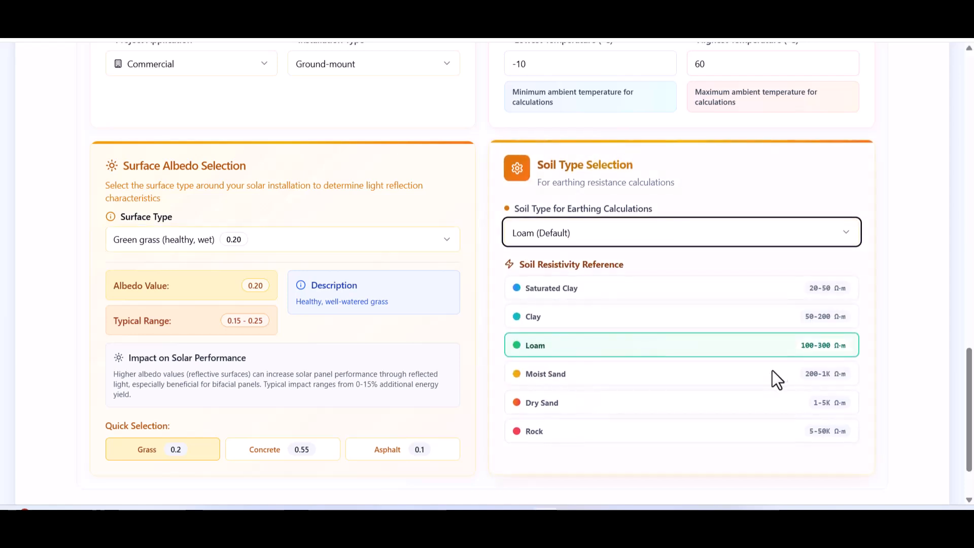
scroll(767, 382, "down", 3)
Select the Jinkosolar 2024 JKM710N-66HL5-BDV 710W panel and review its specifications.
left_click(831, 452)
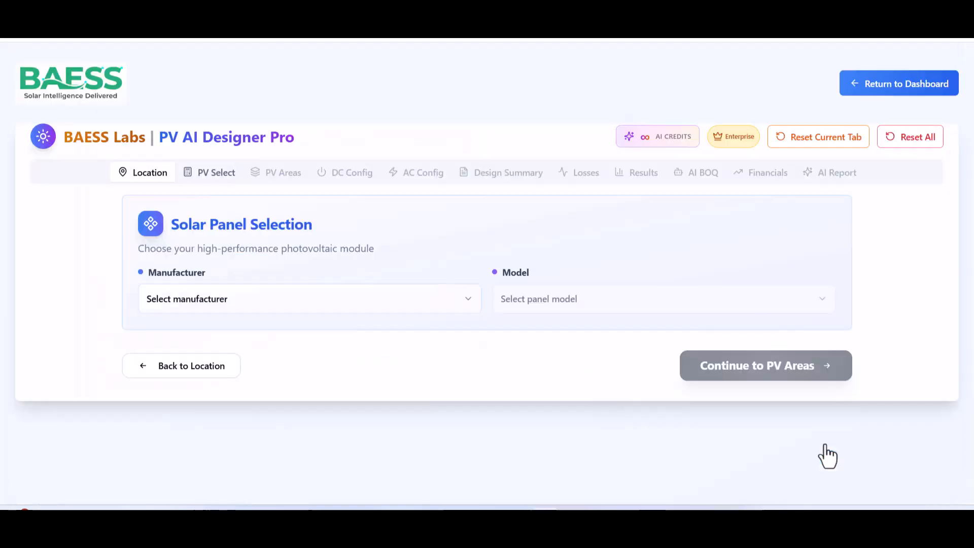
left_click(400, 296)
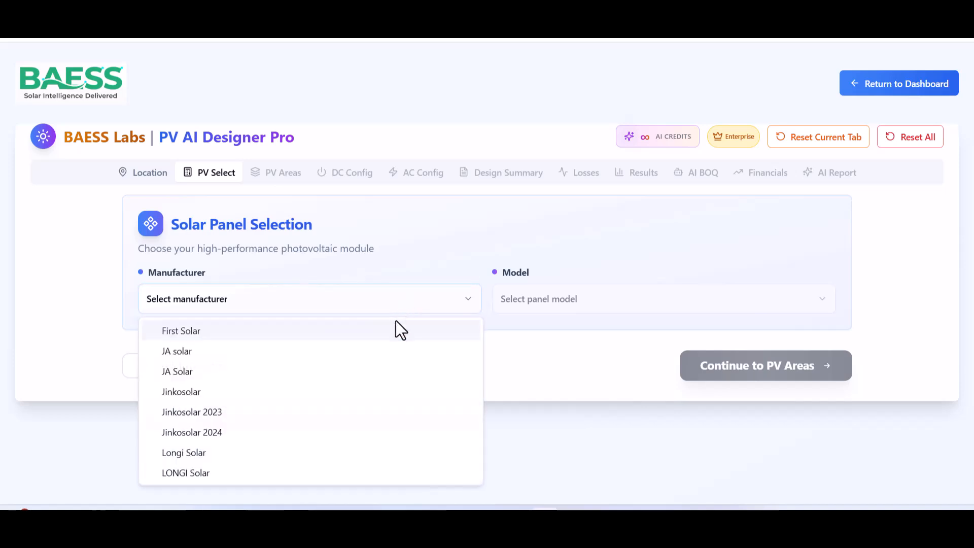
left_click(371, 435)
left_click(609, 320)
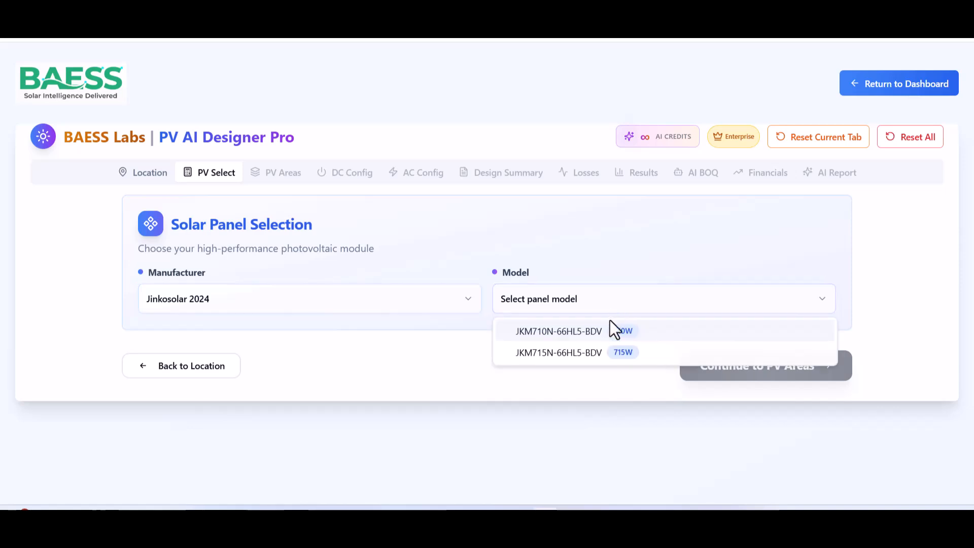
left_click(610, 333)
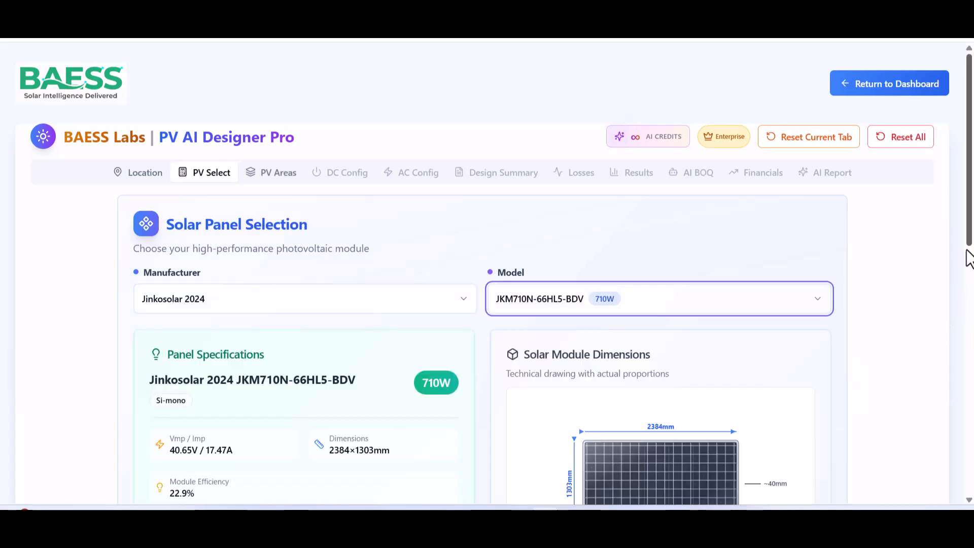
scroll(963, 295, "down", 3)
scroll(966, 344, "down", 2)
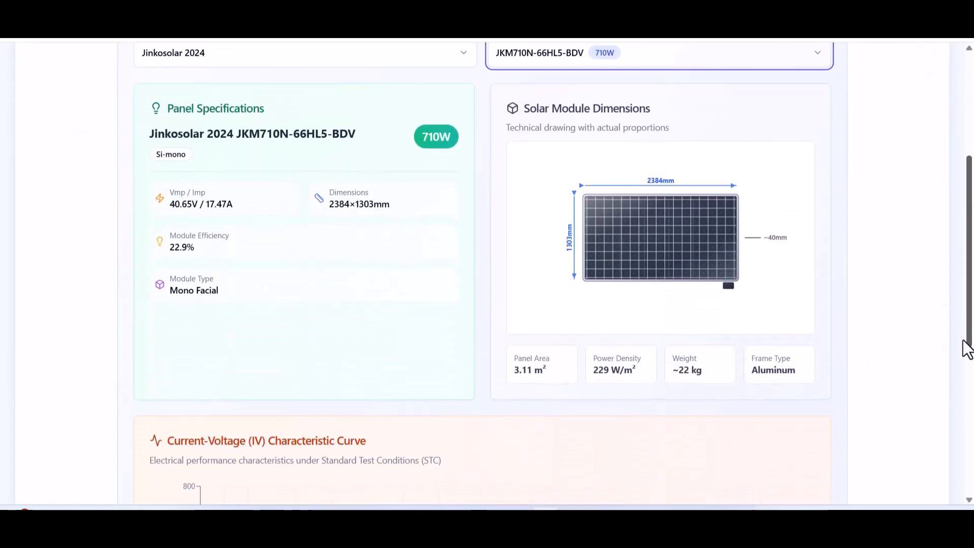
left_click_drag(965, 353, 967, 470)
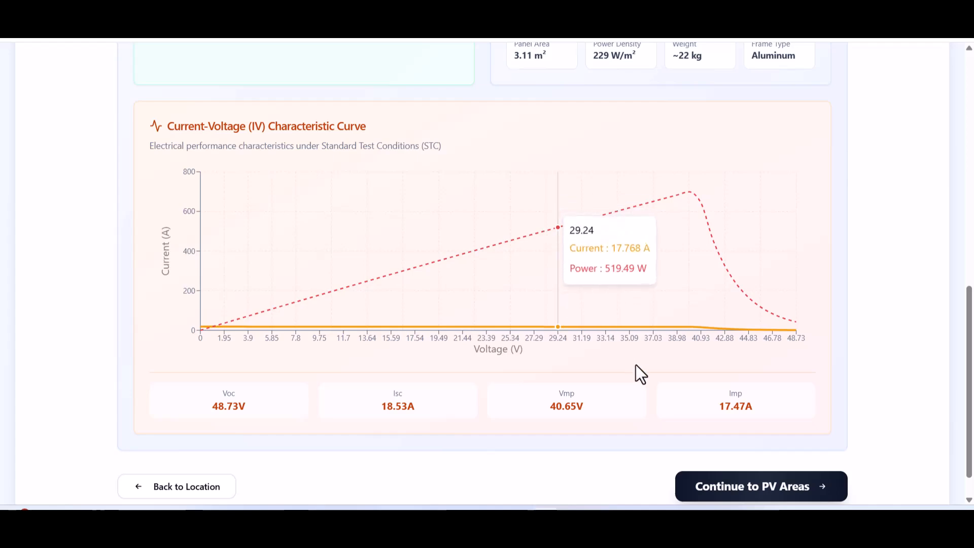
Move to the PV Areas step and keep Ballasted Flat Roof as the structure type.
left_click(757, 490)
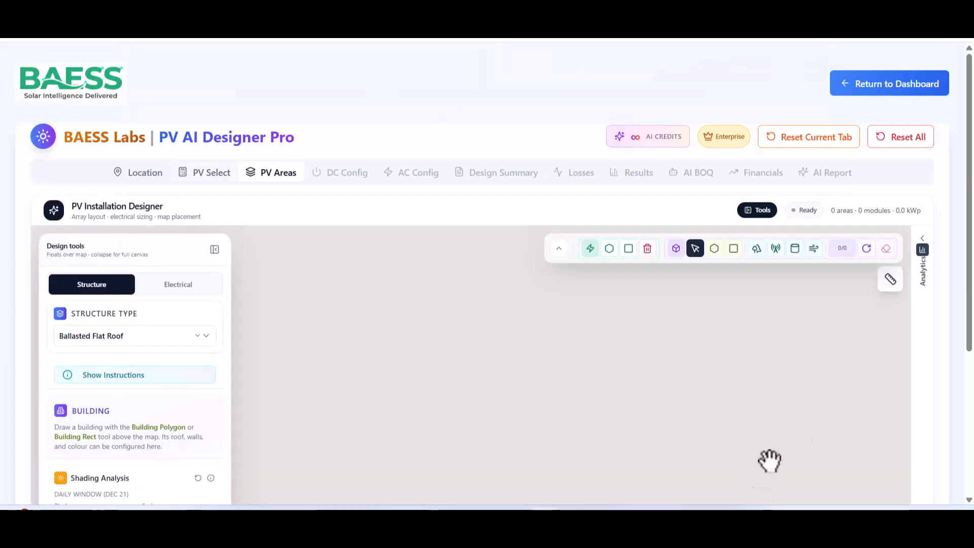
left_click_drag(967, 249, 969, 330)
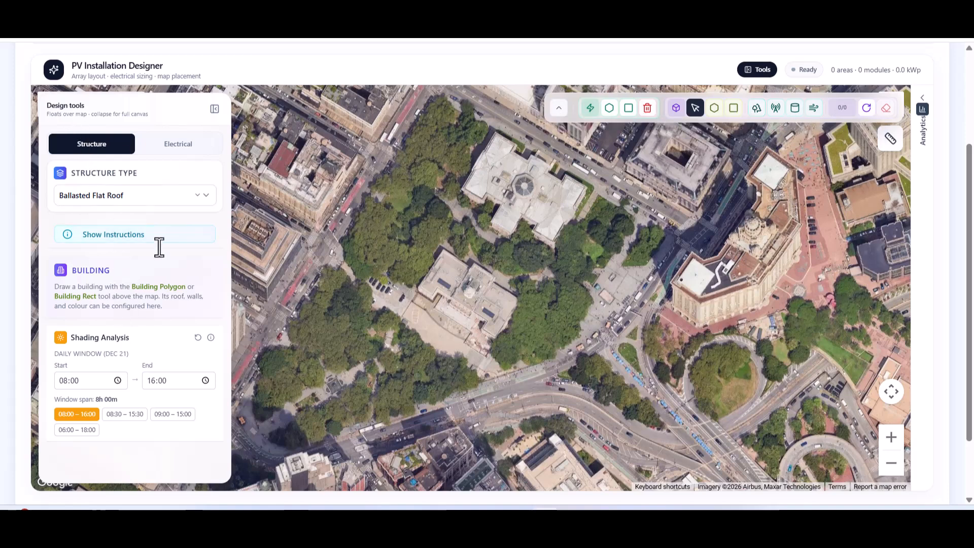
left_click(189, 203)
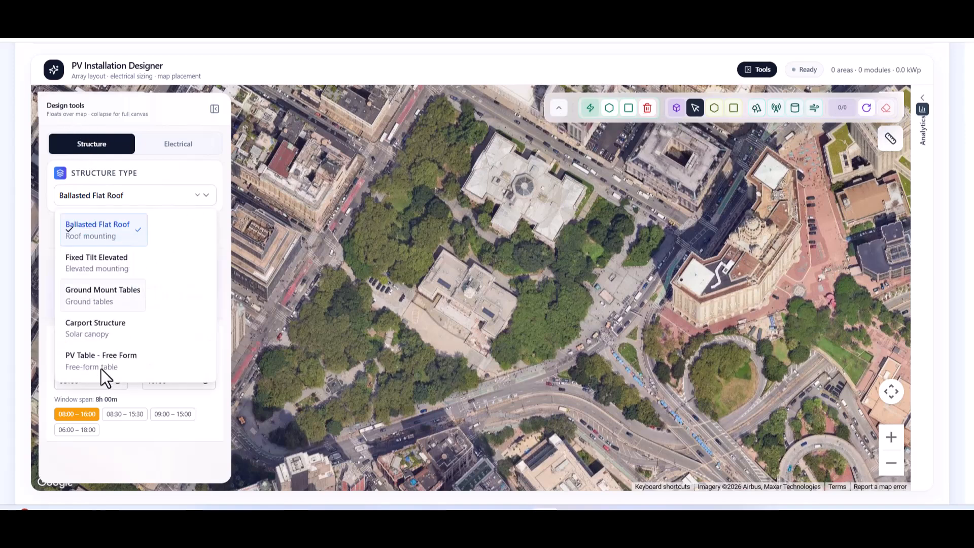
left_click(194, 203)
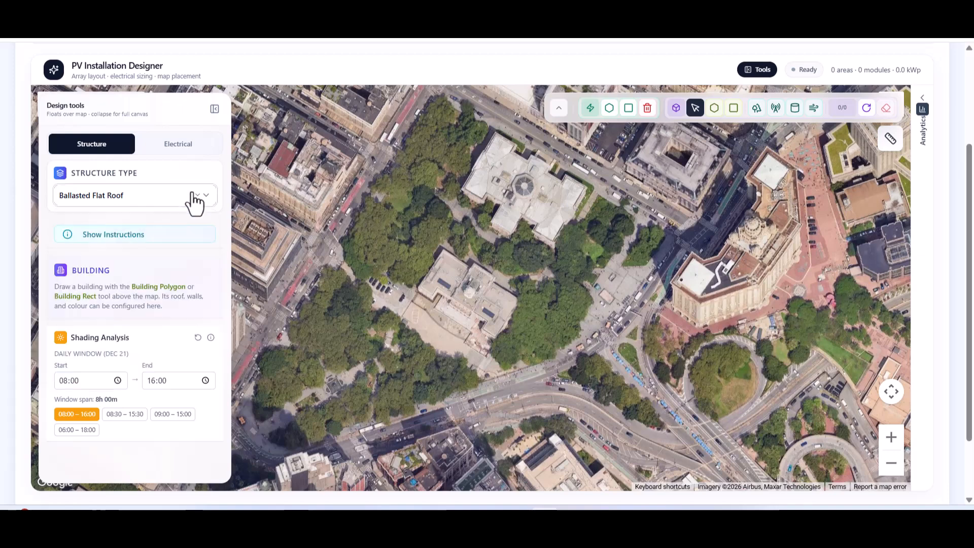
Toggle the design tools and drawing tools, then start the Building Rect tool.
left_click(214, 108)
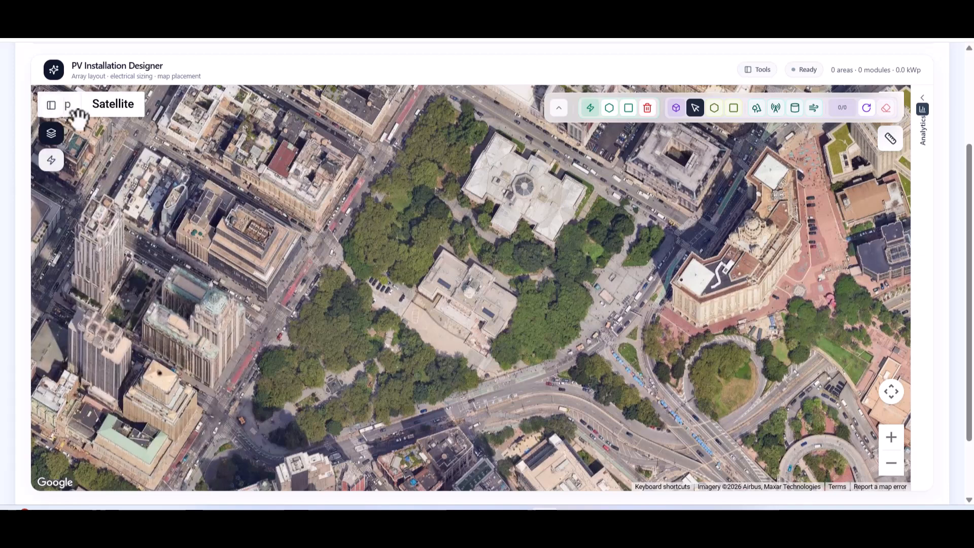
left_click(558, 107)
left_click(53, 137)
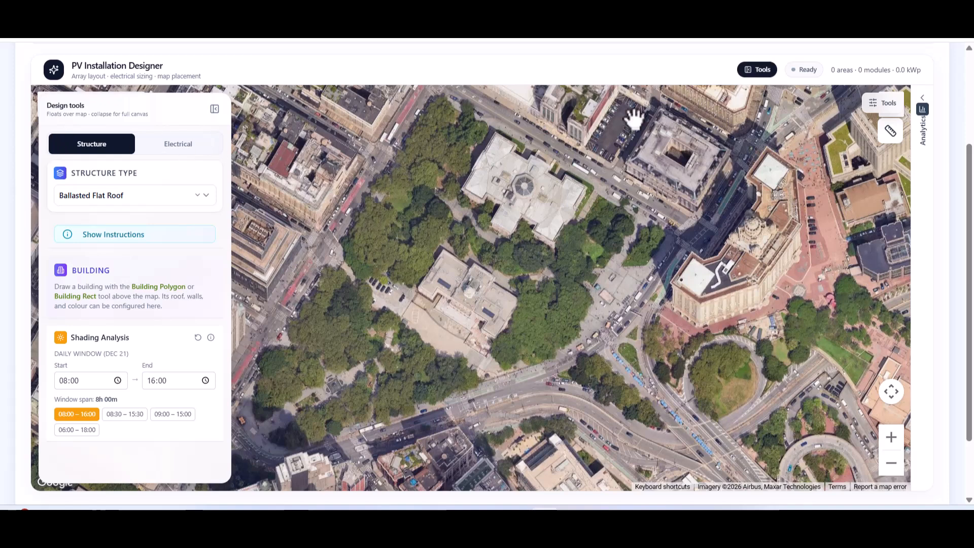
left_click(890, 114)
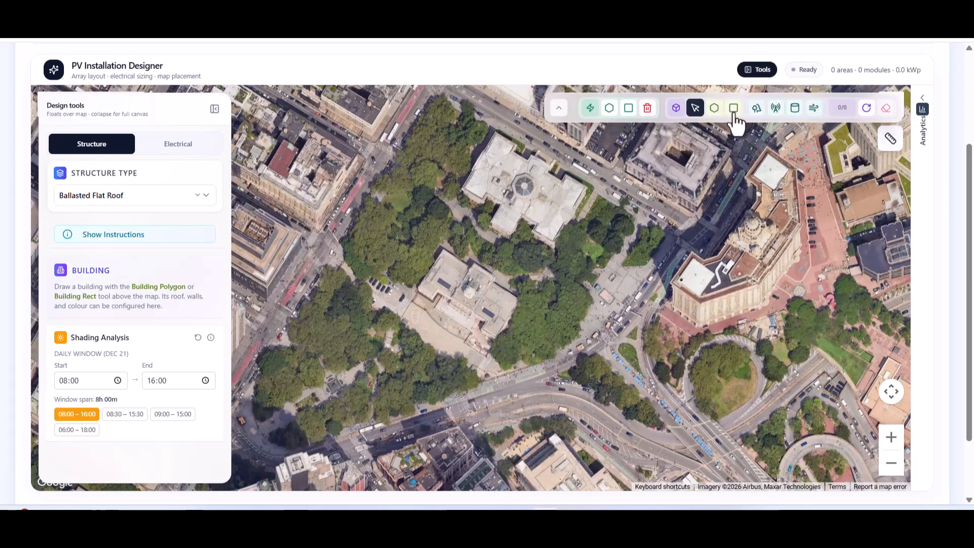
left_click(733, 108)
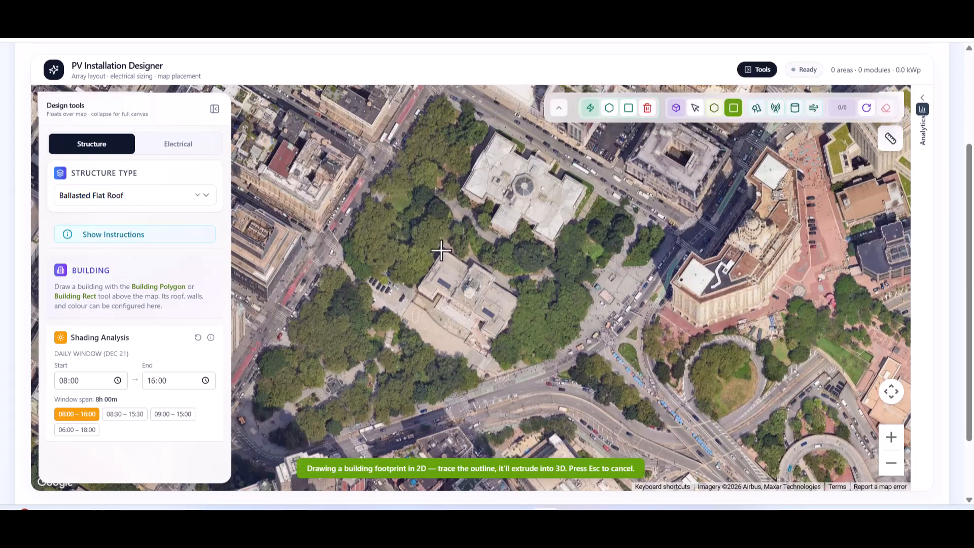
Draw the 3599.5 m² building footprint and settle on a Flat roof after trying other types.
left_click_drag(512, 315, 556, 312)
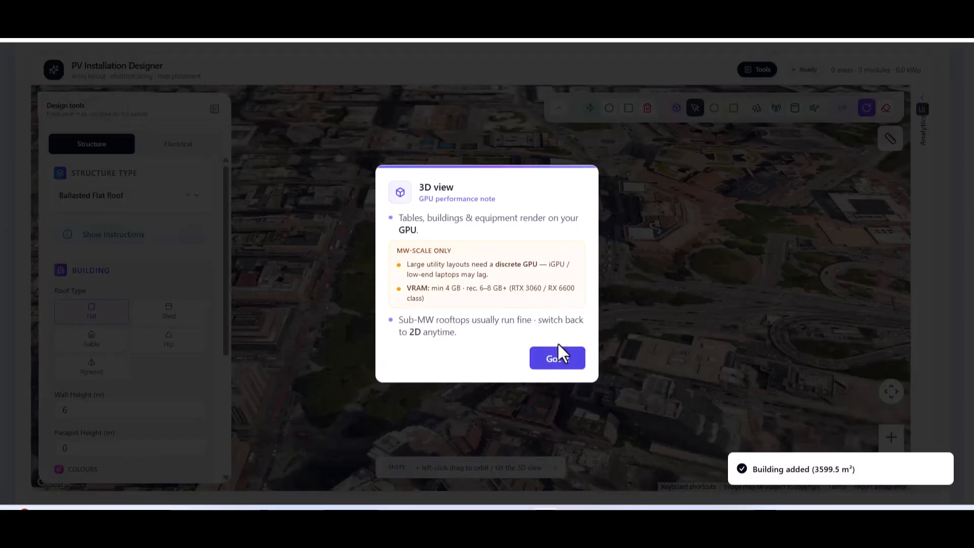
left_click(558, 359)
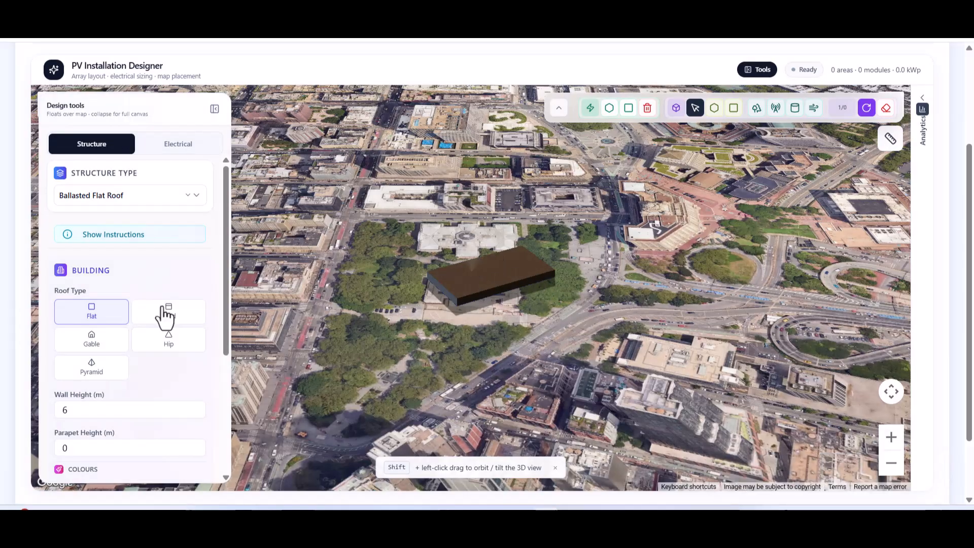
left_click(162, 324)
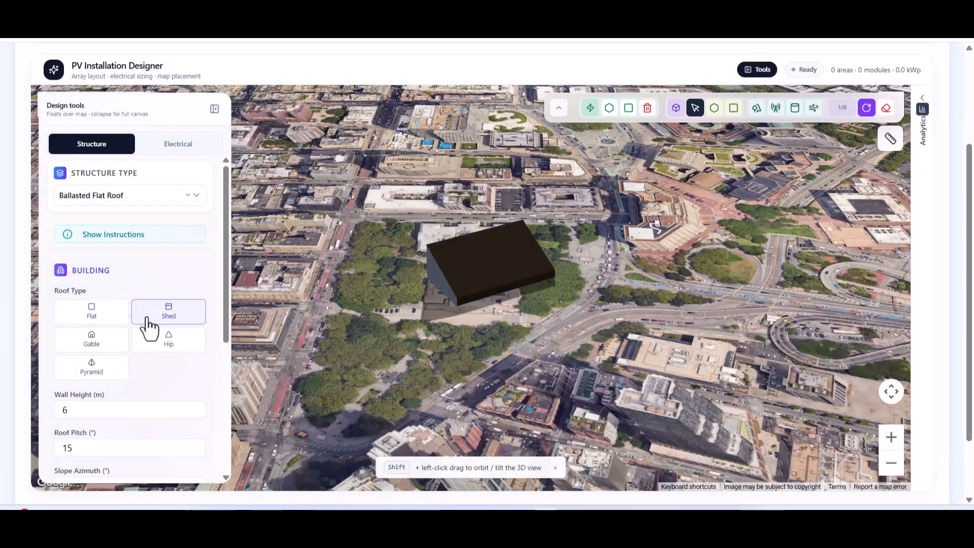
left_click(93, 350)
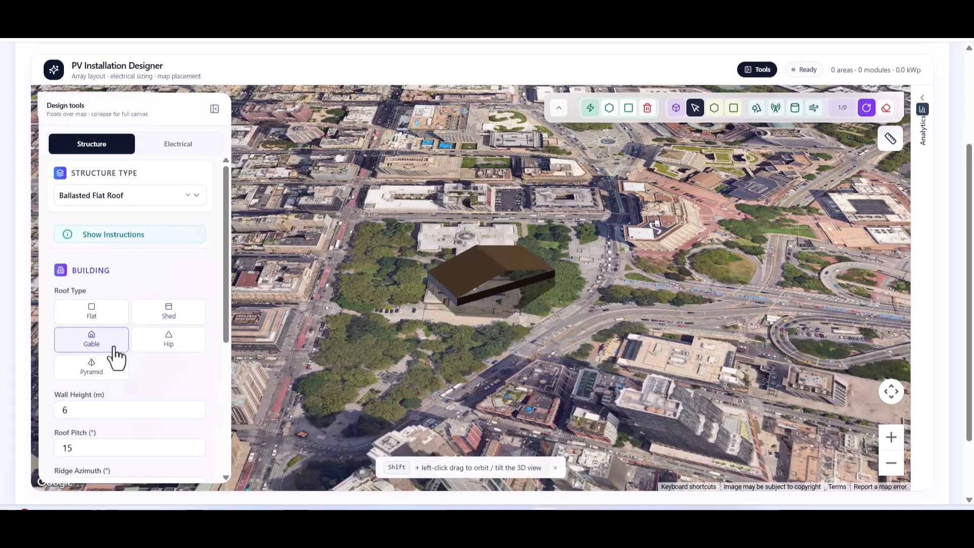
left_click(188, 353)
left_click(108, 380)
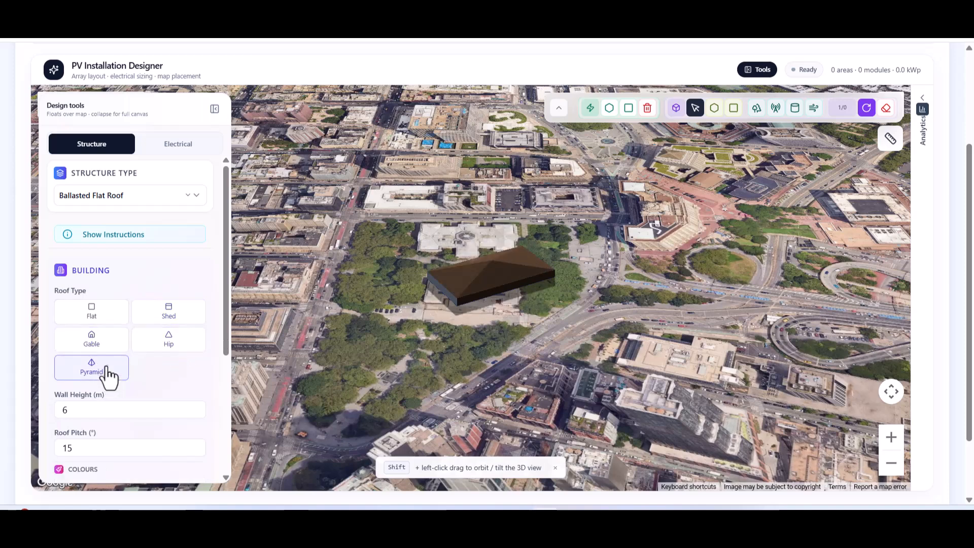
left_click(107, 317)
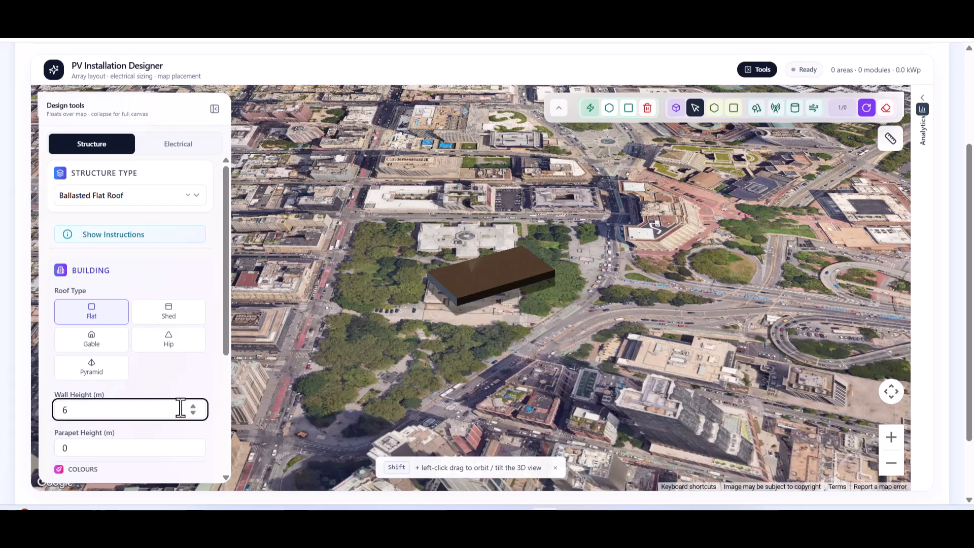
Set wall height 12 m and parapet 0.95 m, with a red roof and off-white walls.
double_click(68, 410)
type("12")
left_click(65, 448)
type("1")
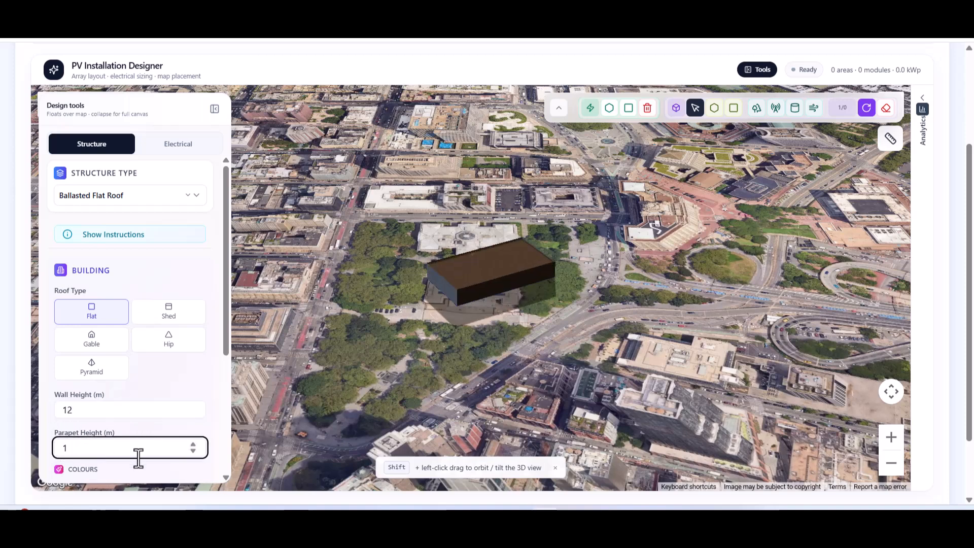
type("5")
scroll(223, 371, "down", 1)
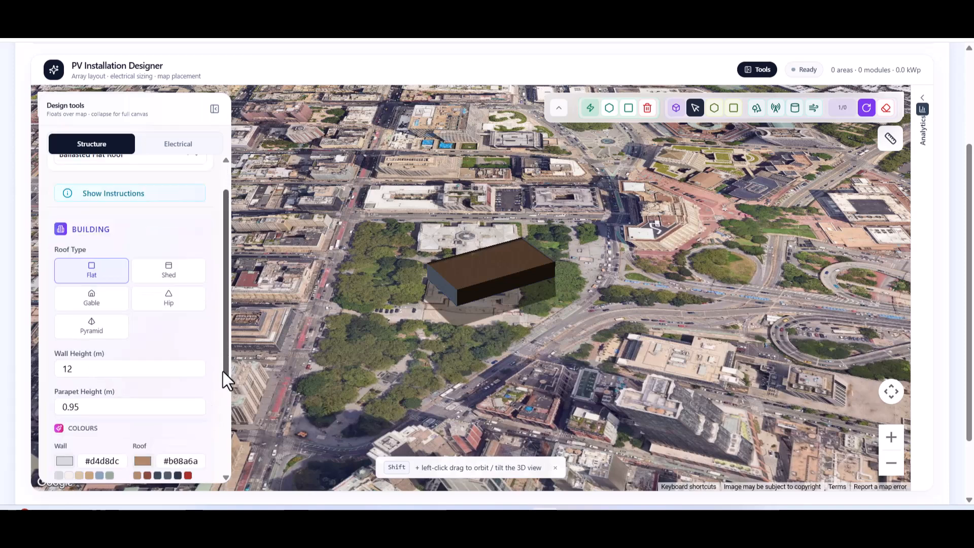
scroll(220, 400, "down", 2)
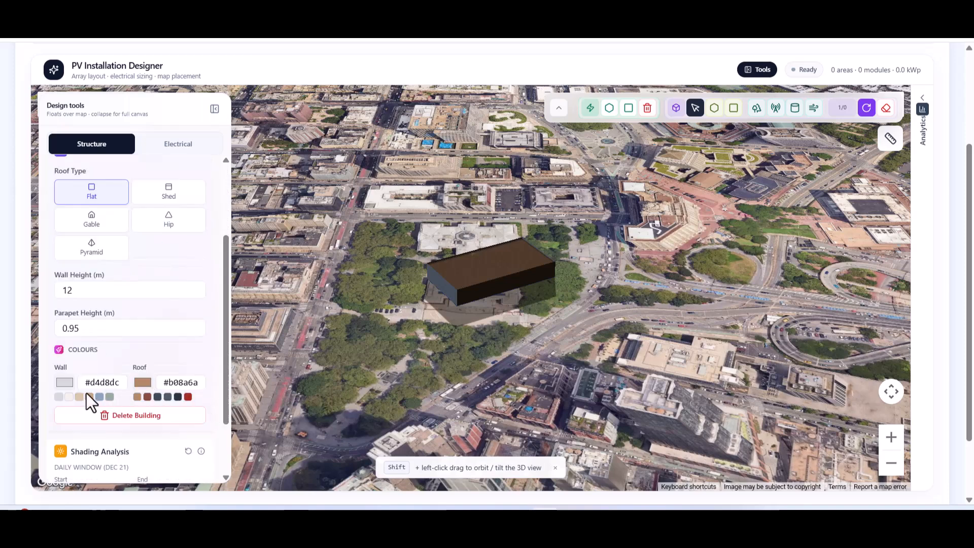
left_click(188, 397)
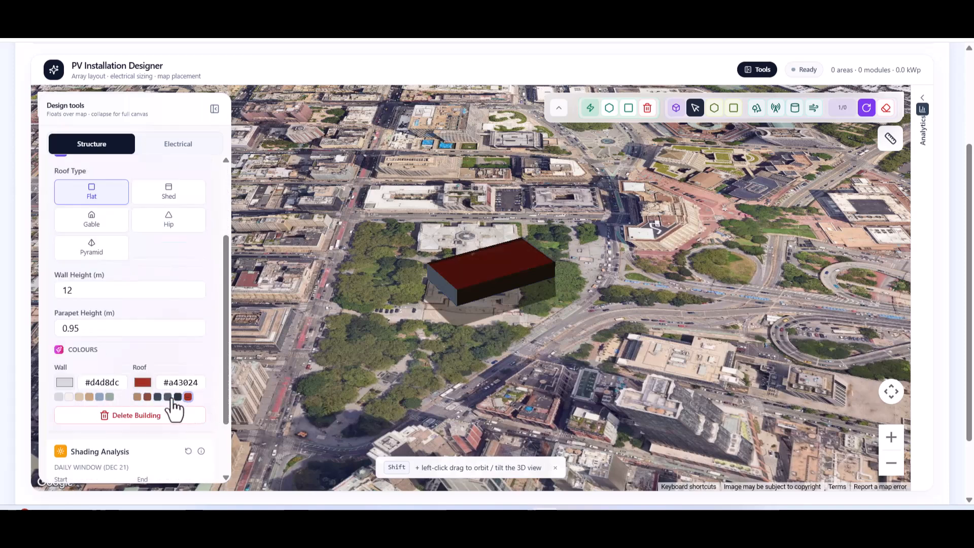
left_click(89, 397)
left_click(69, 396)
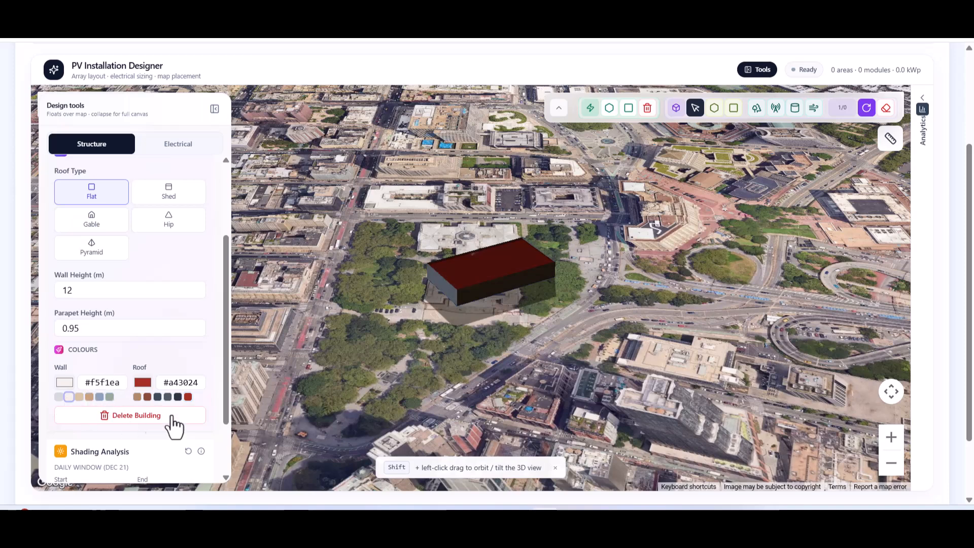
scroll(218, 435, "down", 3)
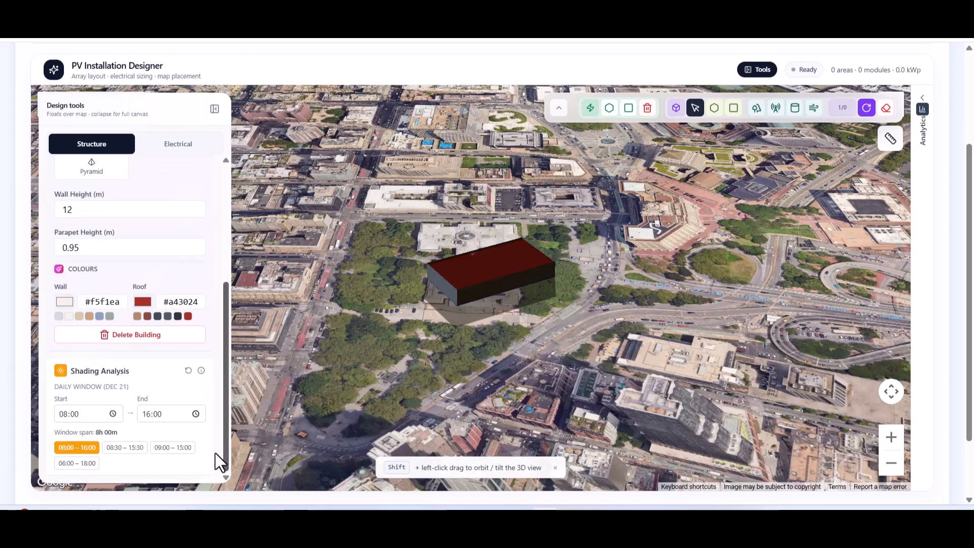
Draw a rectangular PV area across the red roof, filling it with 462 modules (328.0 kWp).
left_click(865, 113)
scroll(494, 272, "up", 5)
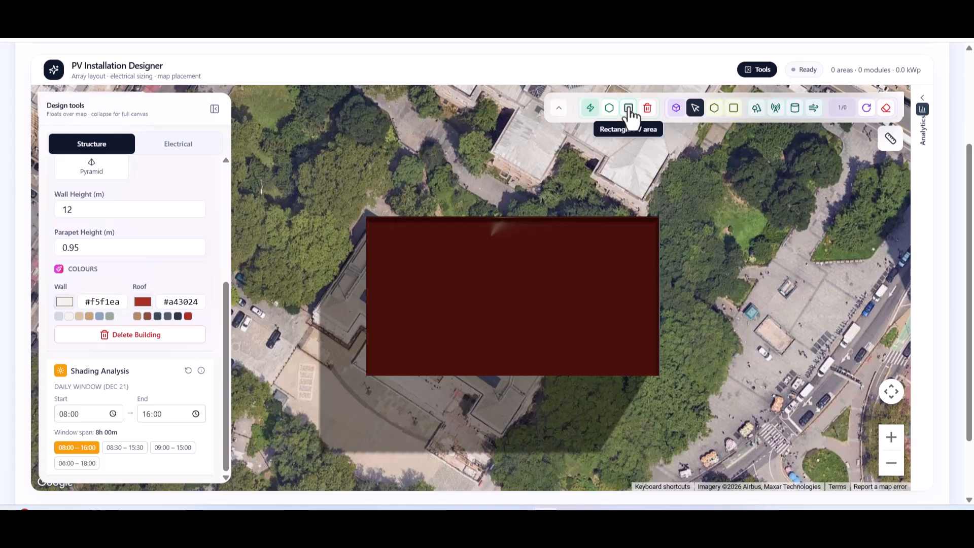
left_click(629, 108)
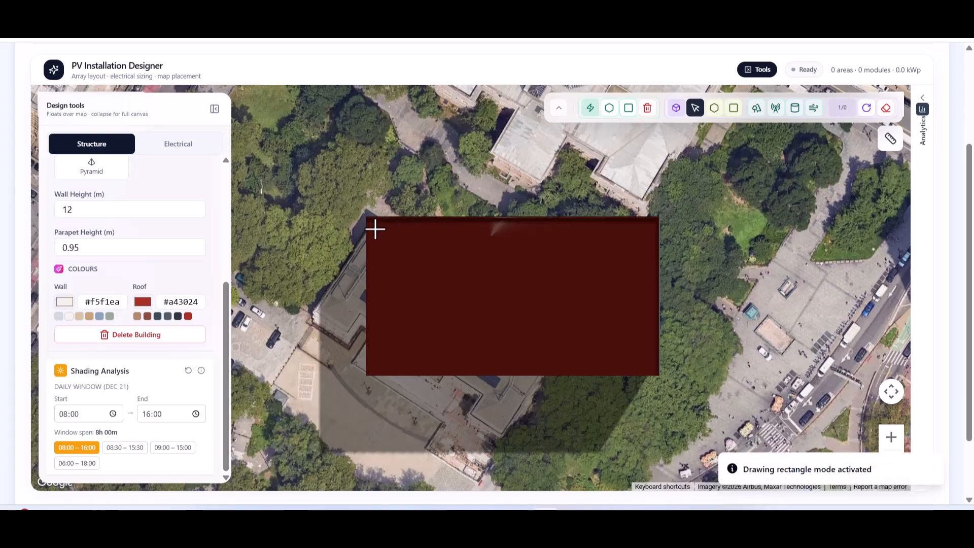
left_click_drag(375, 227, 647, 366)
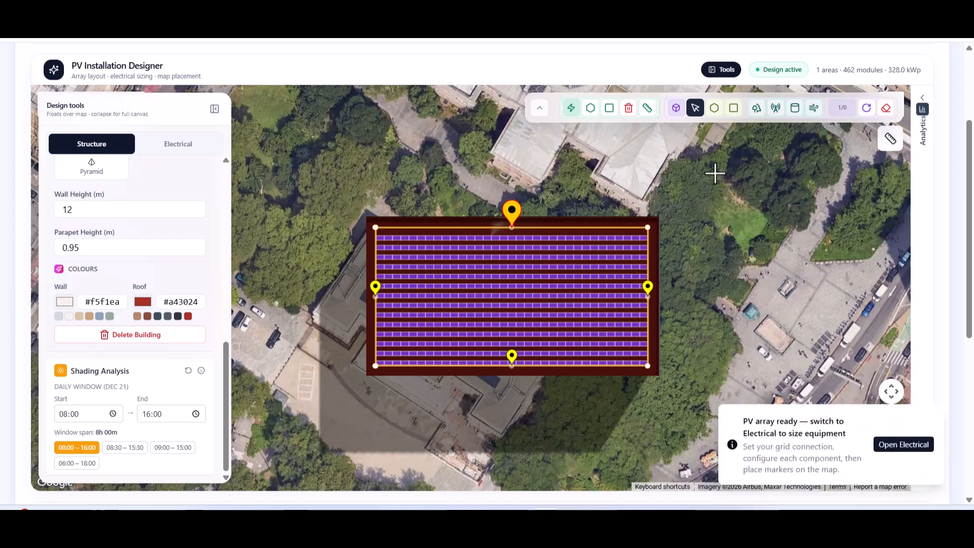
Inspect the array in 3D from the building's side, then return to the top-down view.
left_click(866, 108)
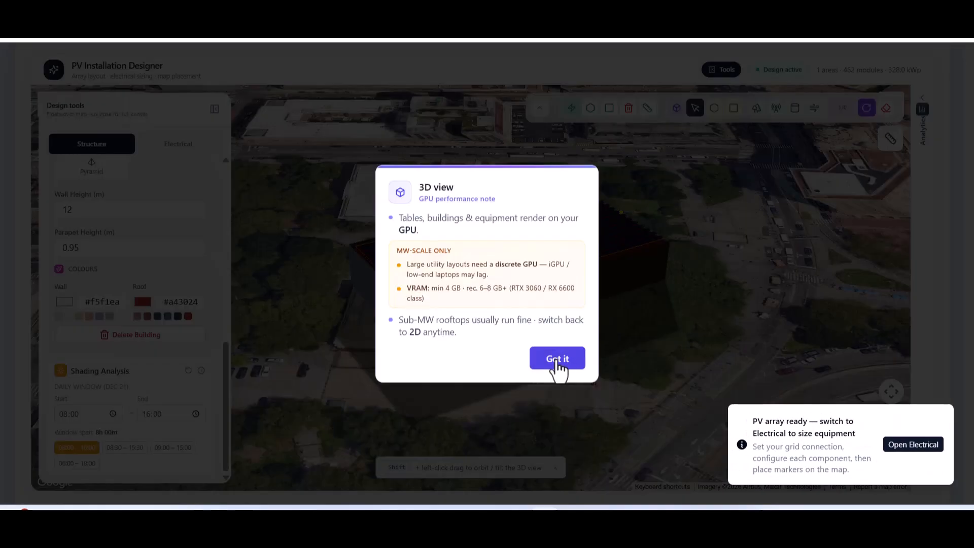
left_click(556, 359)
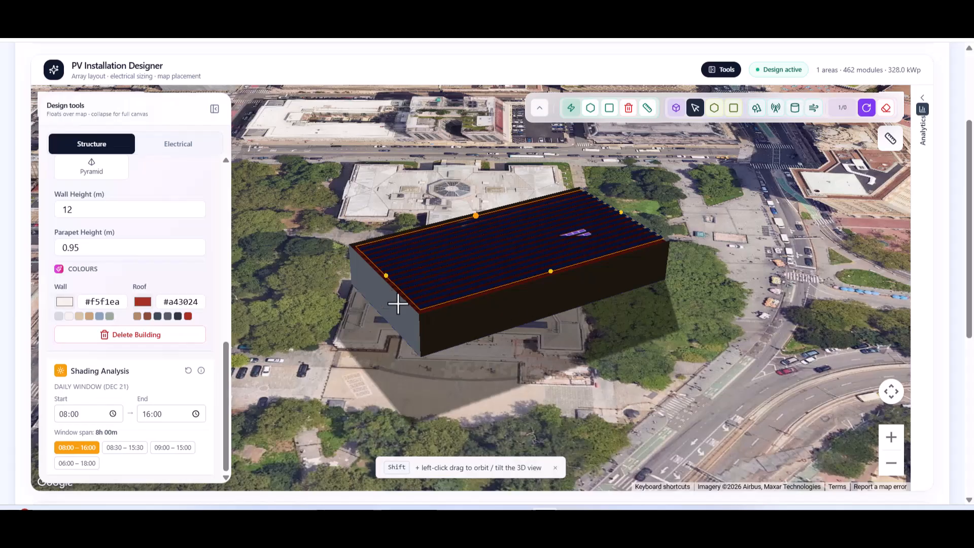
scroll(392, 304, "up", 3)
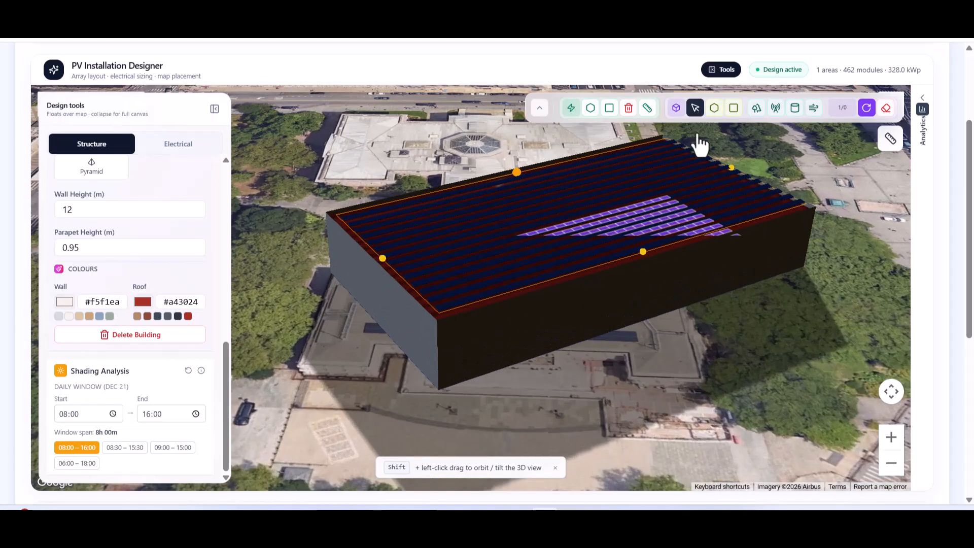
left_click_drag(542, 394, 607, 375)
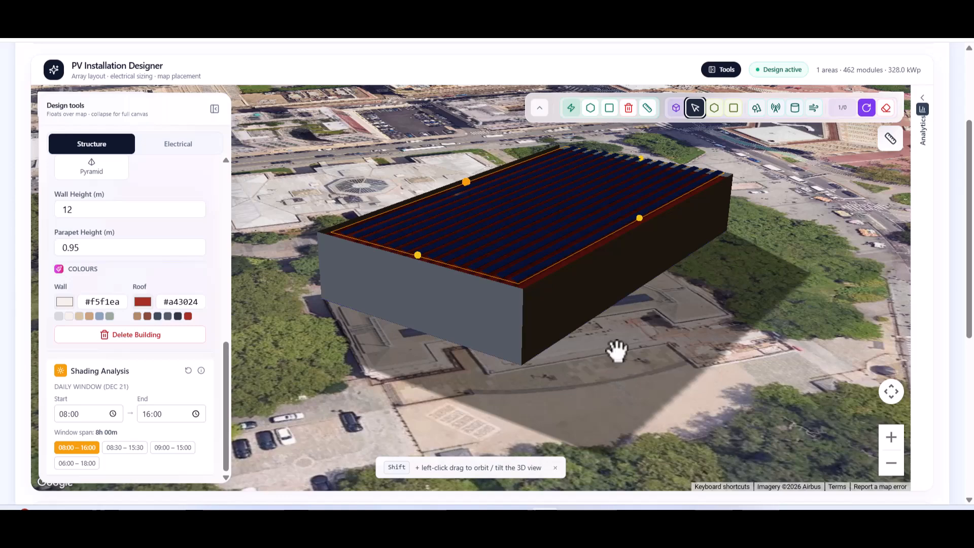
scroll(426, 235, "up", 4)
scroll(426, 236, "down", 5)
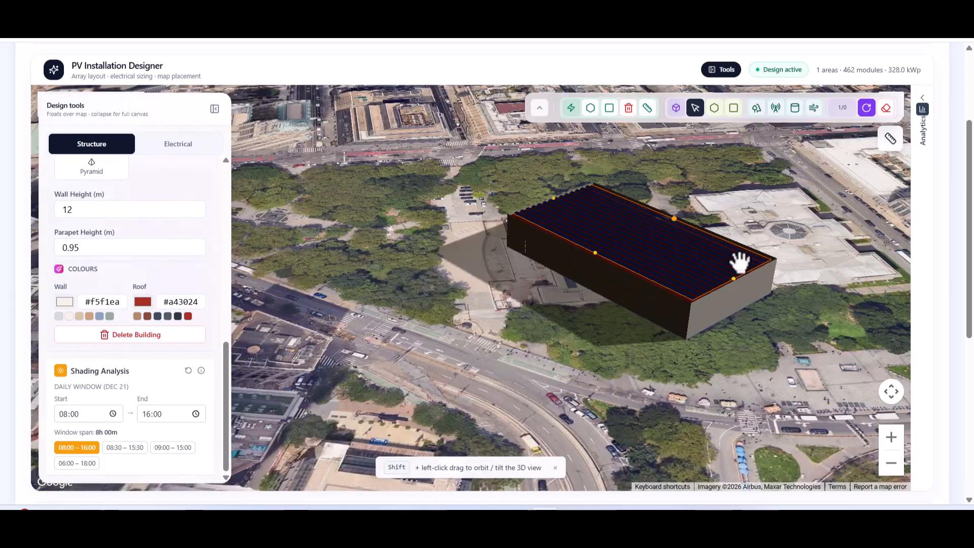
left_click(866, 108)
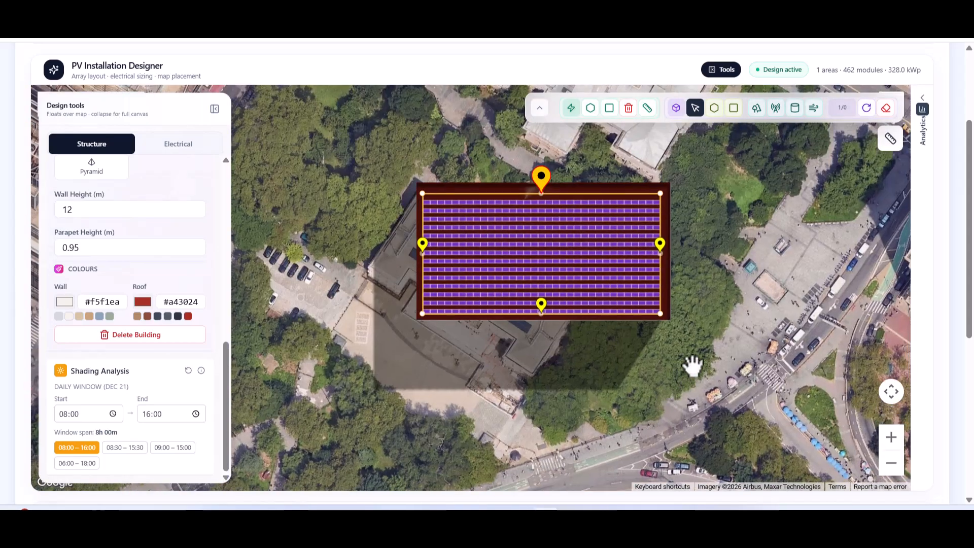
Set the grid connection voltage to 415 V in the electrical settings.
left_click(184, 147)
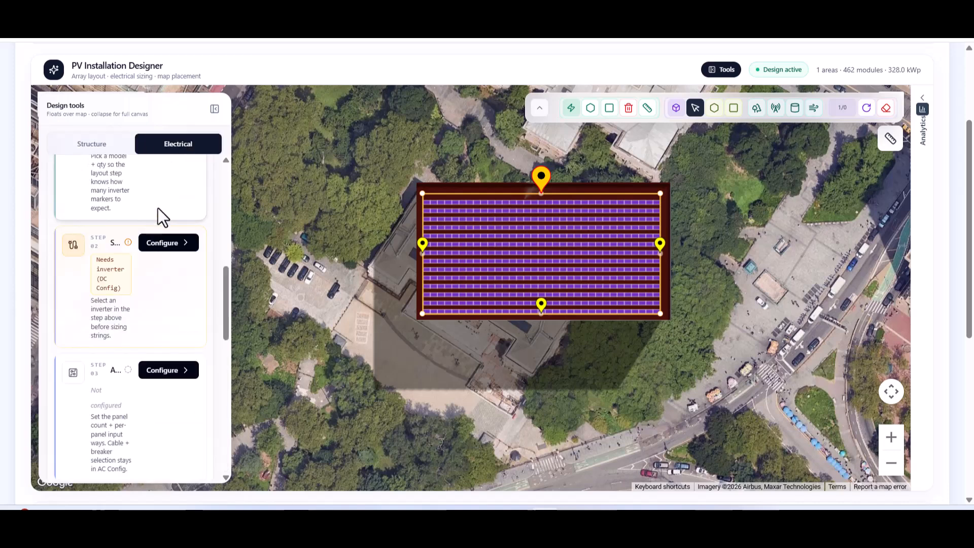
scroll(158, 210, "up", 10)
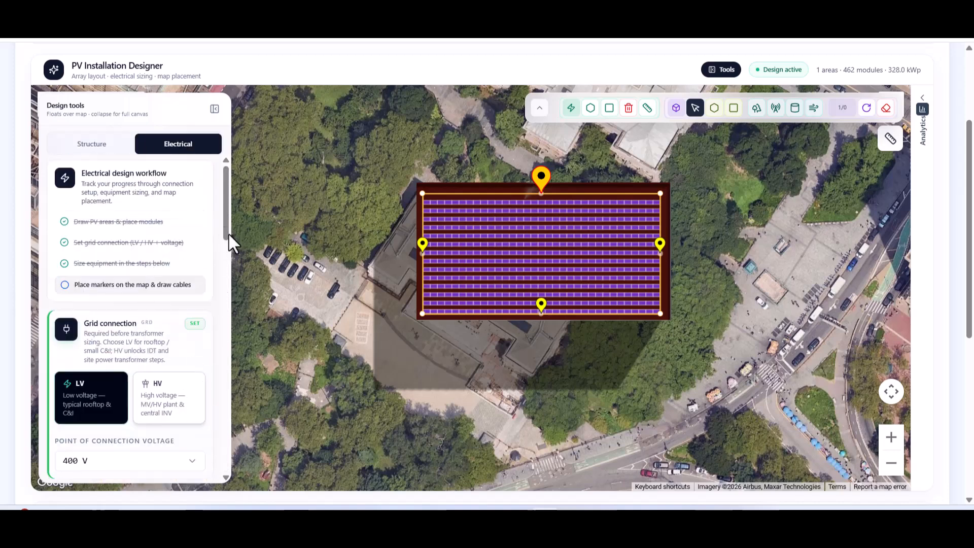
scroll(227, 267, "down", 3)
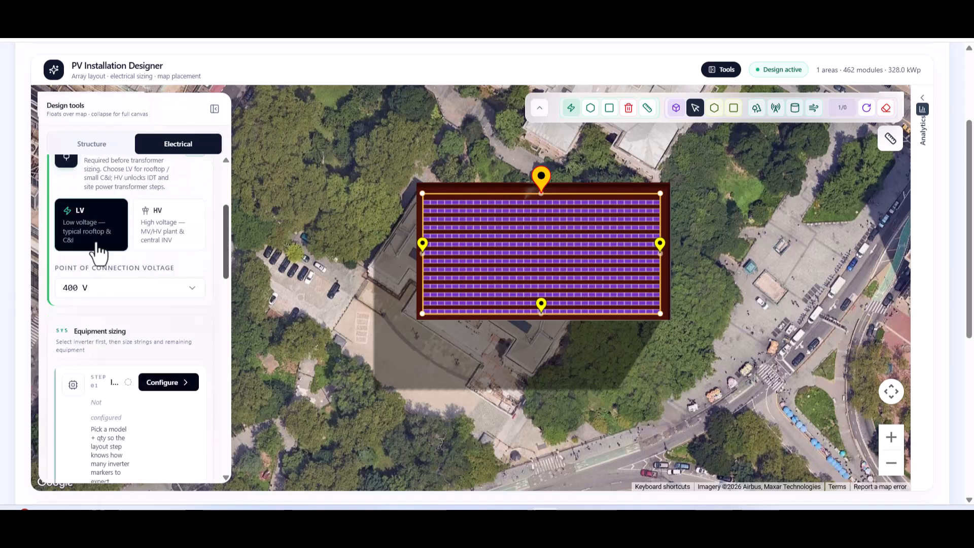
left_click(120, 299)
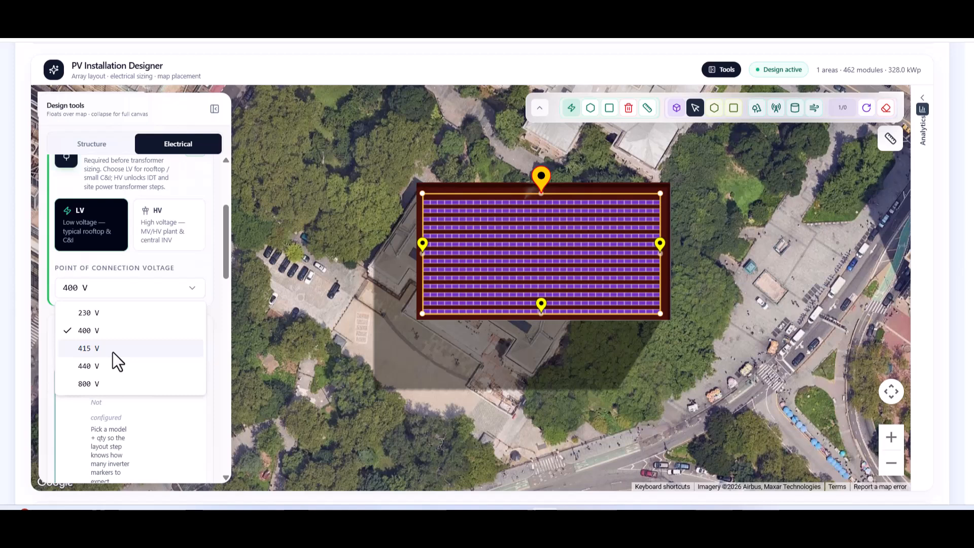
left_click(113, 352)
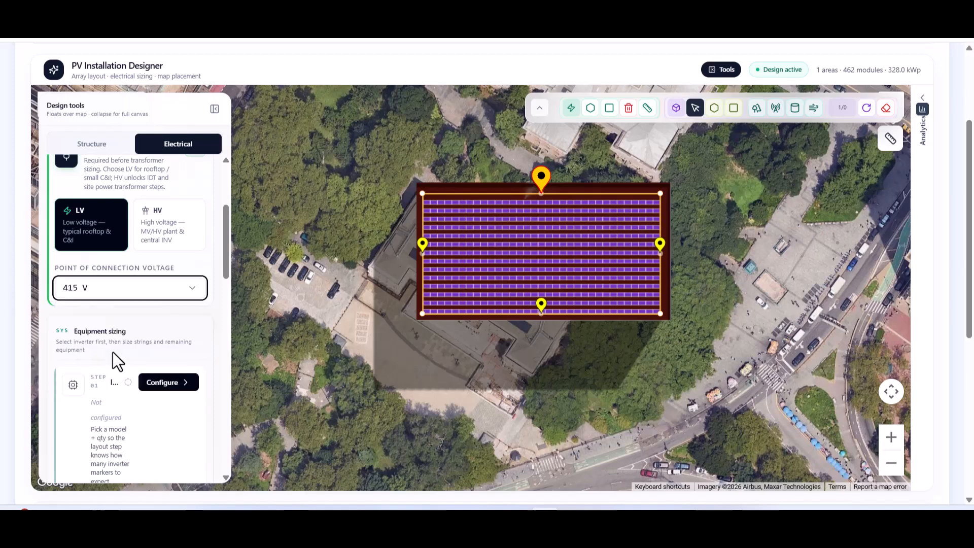
Configure three Sungrow SG110CX 100 kW inverters and save them as the target.
left_click(161, 386)
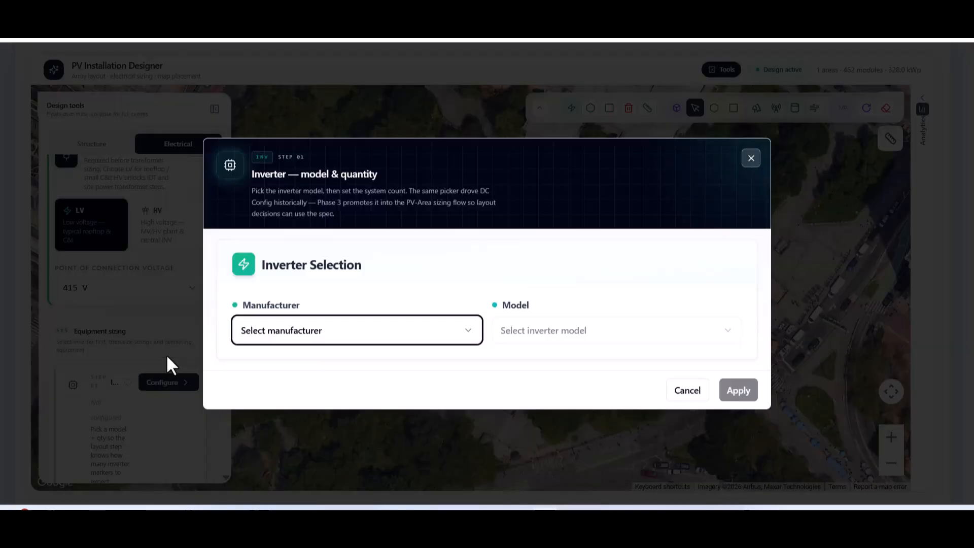
left_click(393, 331)
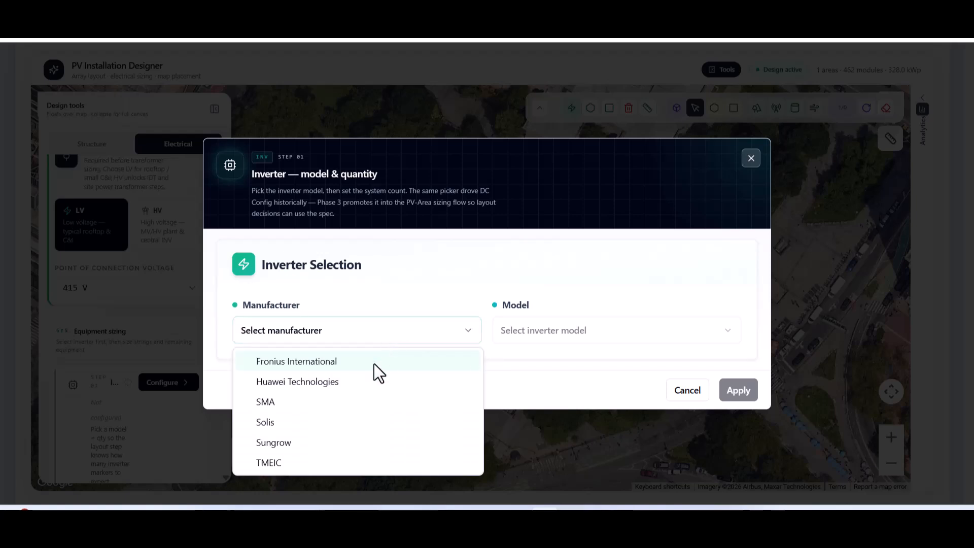
left_click(316, 444)
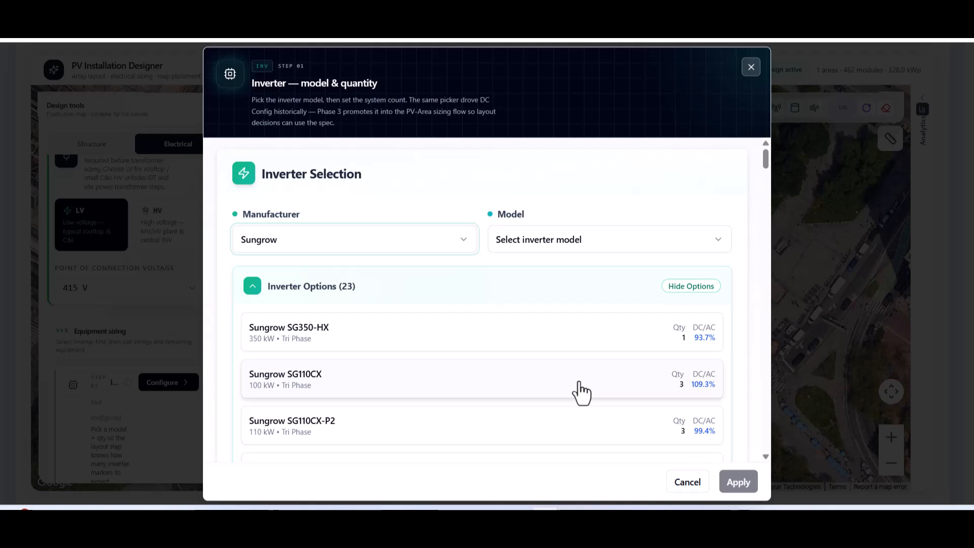
left_click(581, 391)
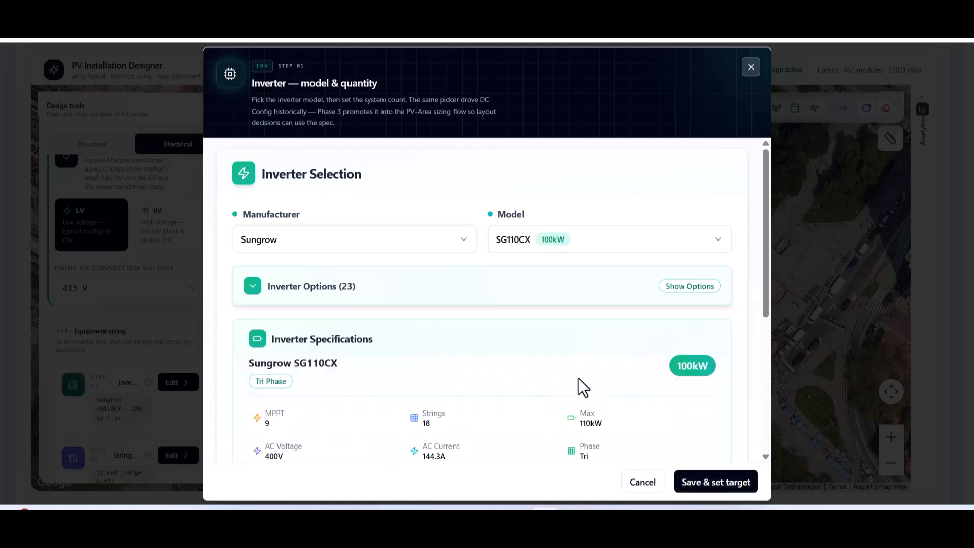
left_click(745, 483)
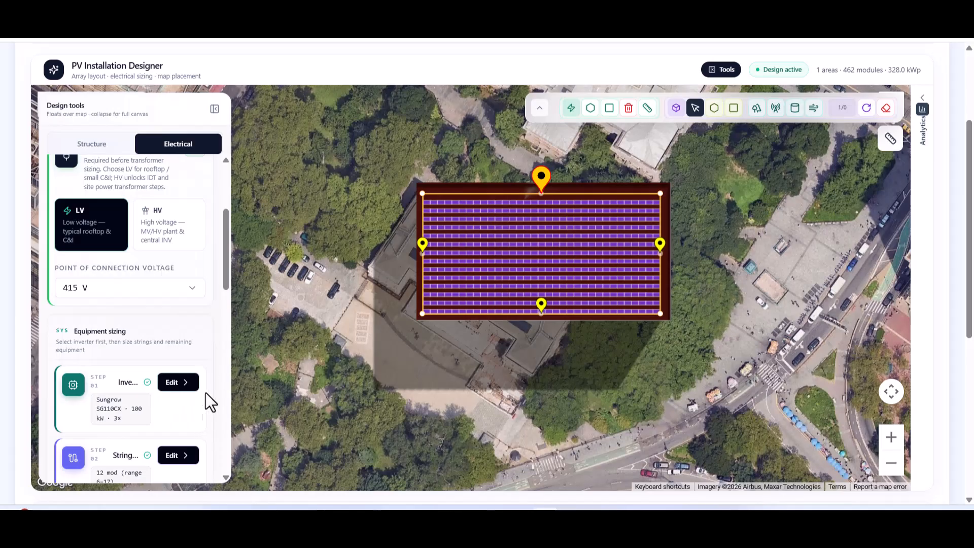
left_click_drag(224, 275, 224, 305)
Size strings at 18 modules per string with a 0 °C lowest ambient temperature.
left_click(171, 328)
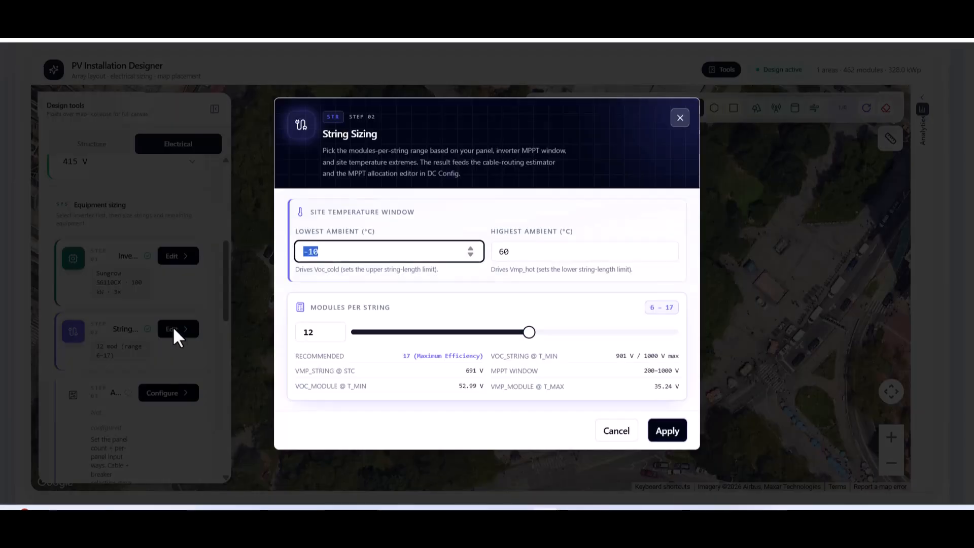
left_click_drag(573, 330, 644, 330)
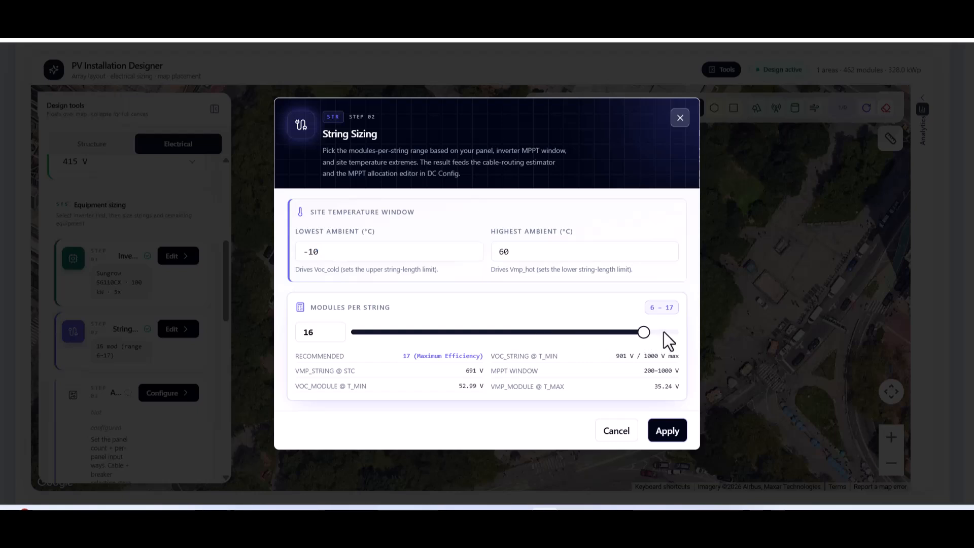
left_click(340, 249)
left_click(471, 248)
left_click(471, 248)
left_click(470, 248)
left_click(470, 248)
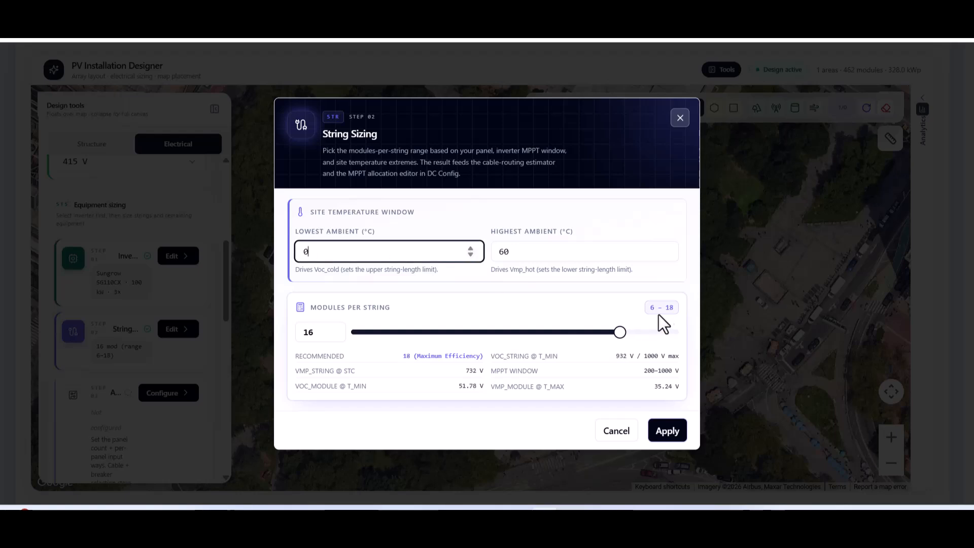
left_click(671, 332)
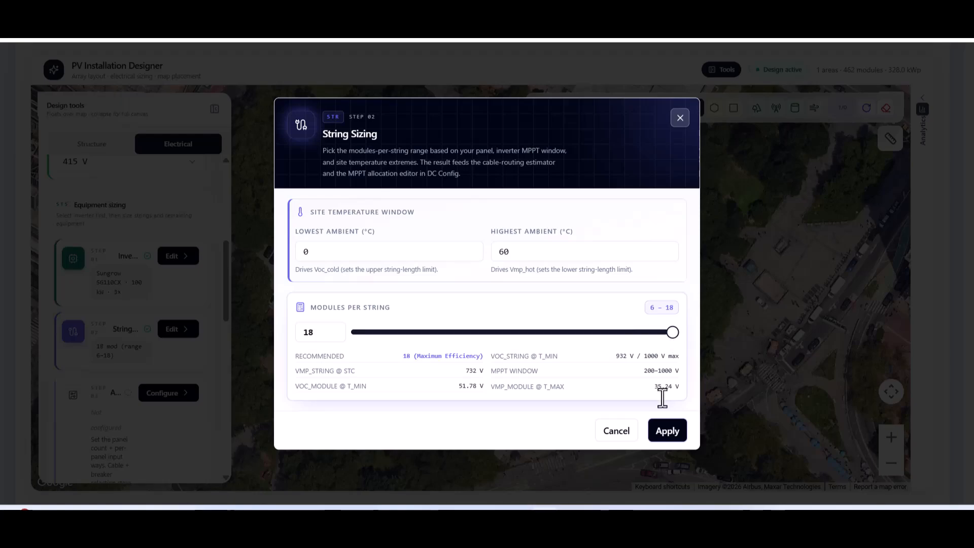
left_click(656, 425)
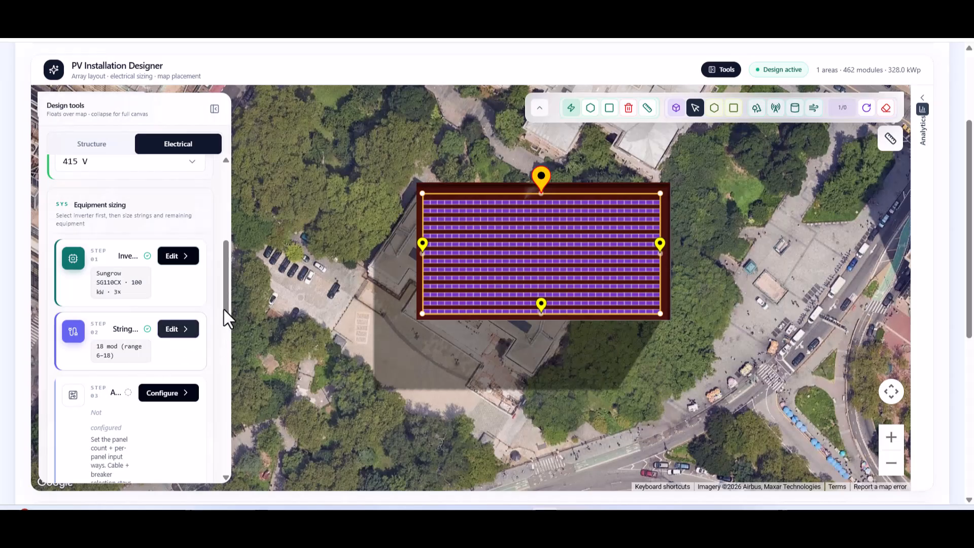
Add one AC combiner panel with 3 input ways and save it.
left_click_drag(224, 309, 223, 320)
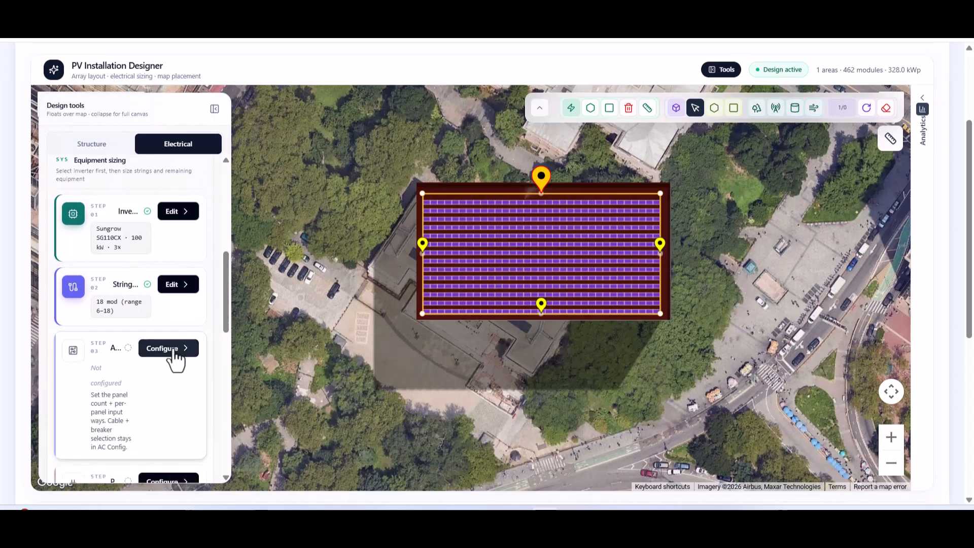
left_click(173, 351)
left_click(672, 277)
left_click(673, 277)
left_click(673, 277)
left_click(673, 277)
left_click(674, 276)
left_click(673, 277)
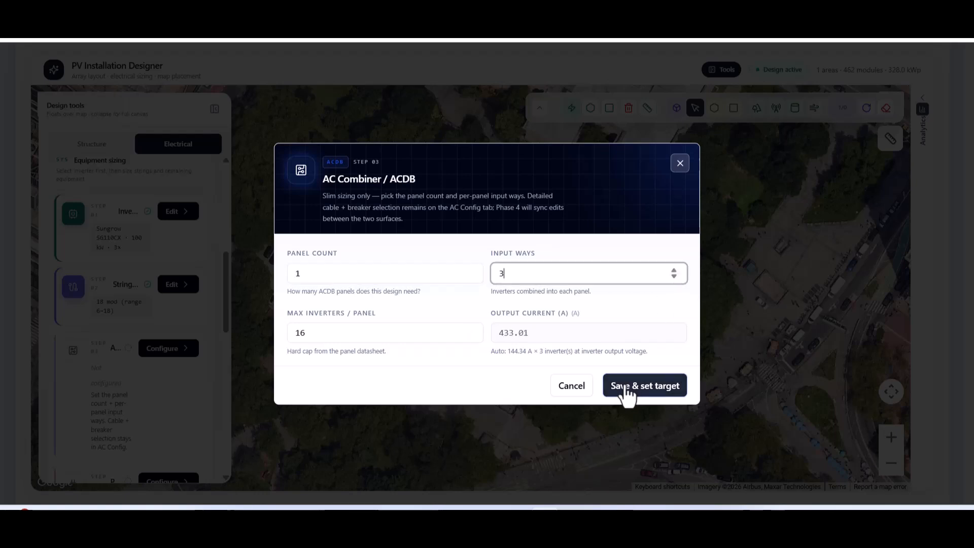
left_click(627, 390)
Confirm the 415 V LV point of connection and save it.
left_click(175, 413)
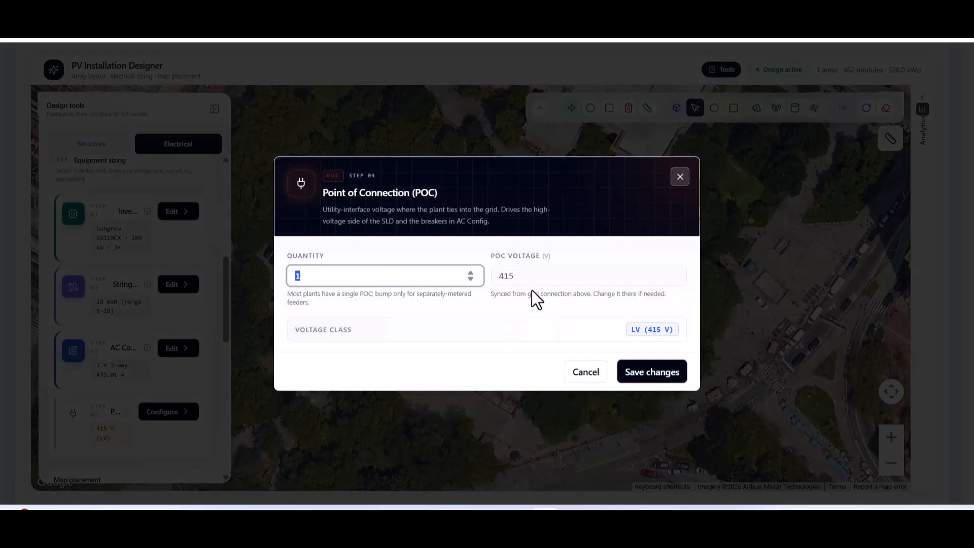
left_click(515, 277)
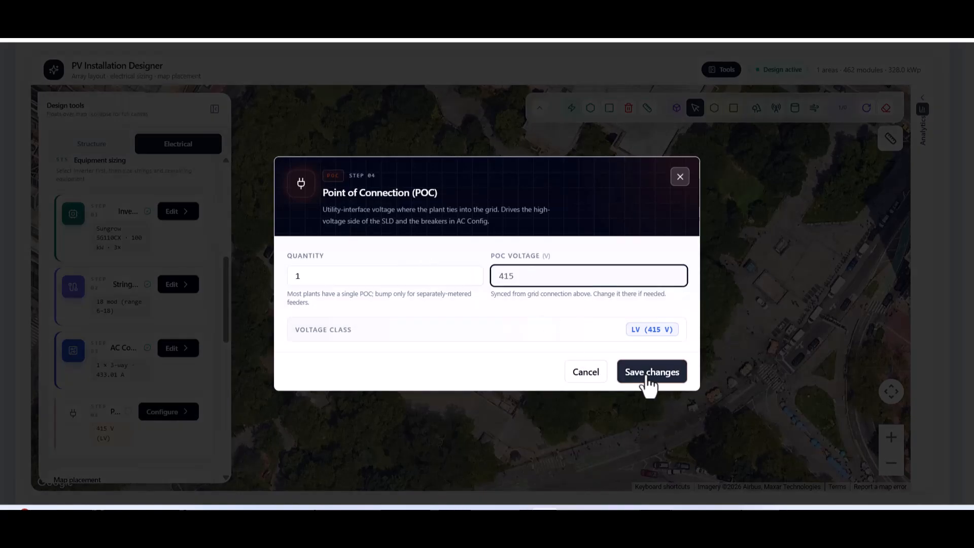
left_click(647, 380)
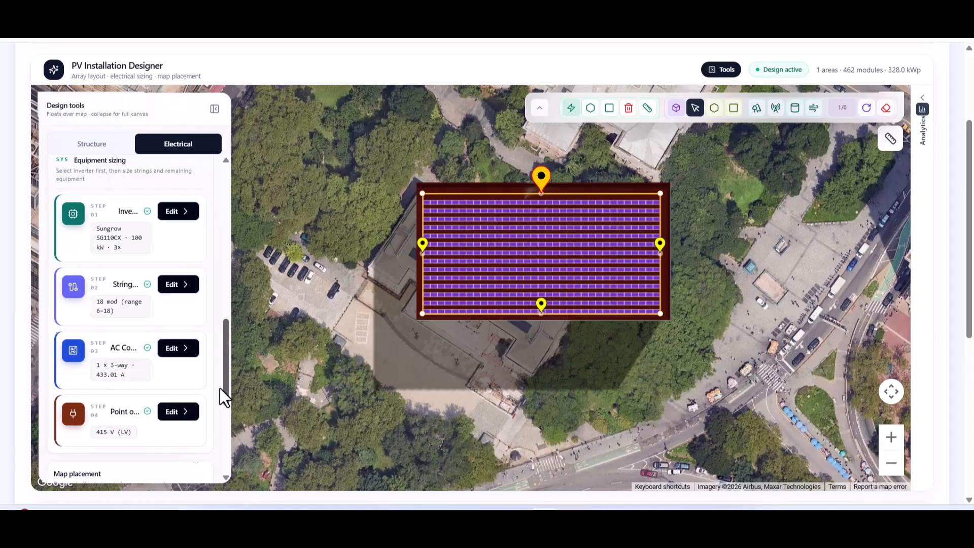
scroll(220, 388, "down", 5)
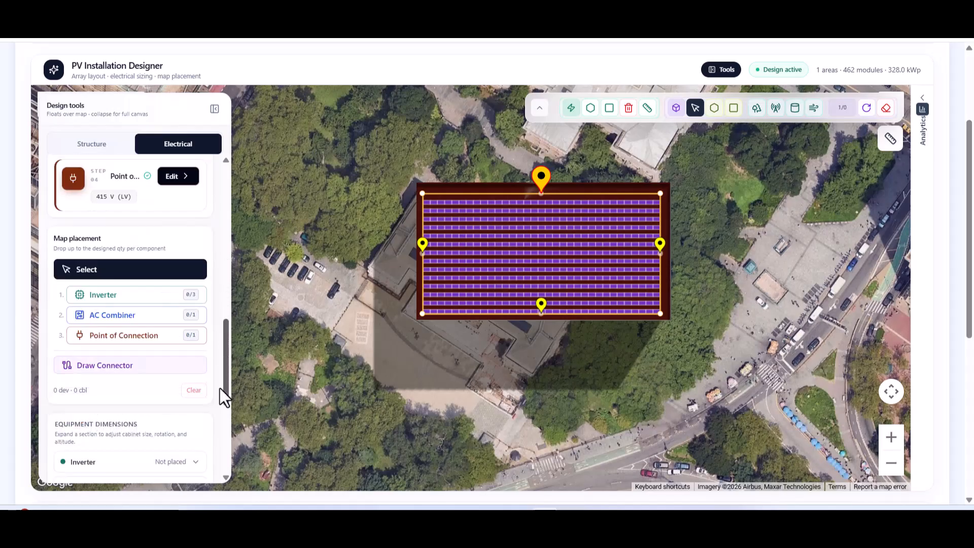
Place three inverters across the roof, the ACDB-1 combiner near the top edge, and POC-1.
left_click(140, 298)
left_click(456, 192)
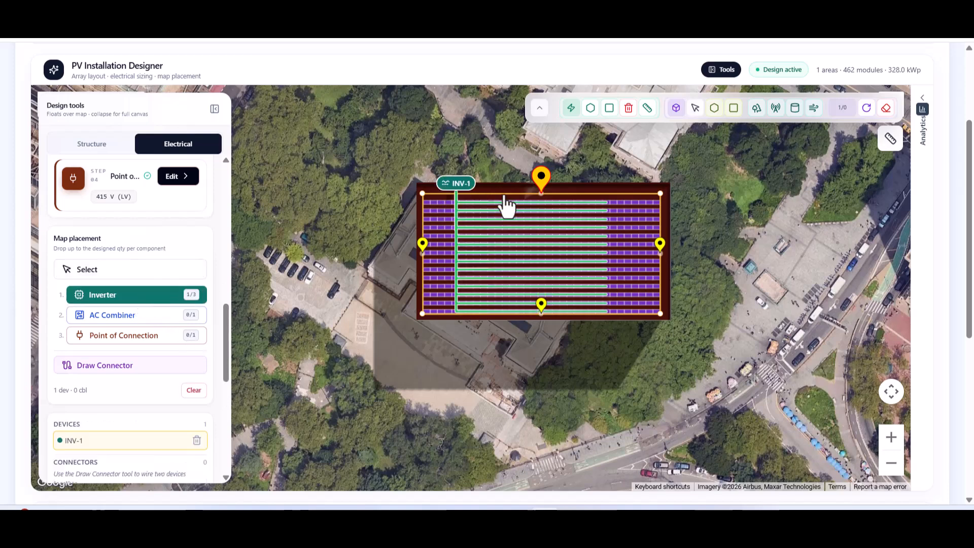
left_click(528, 191)
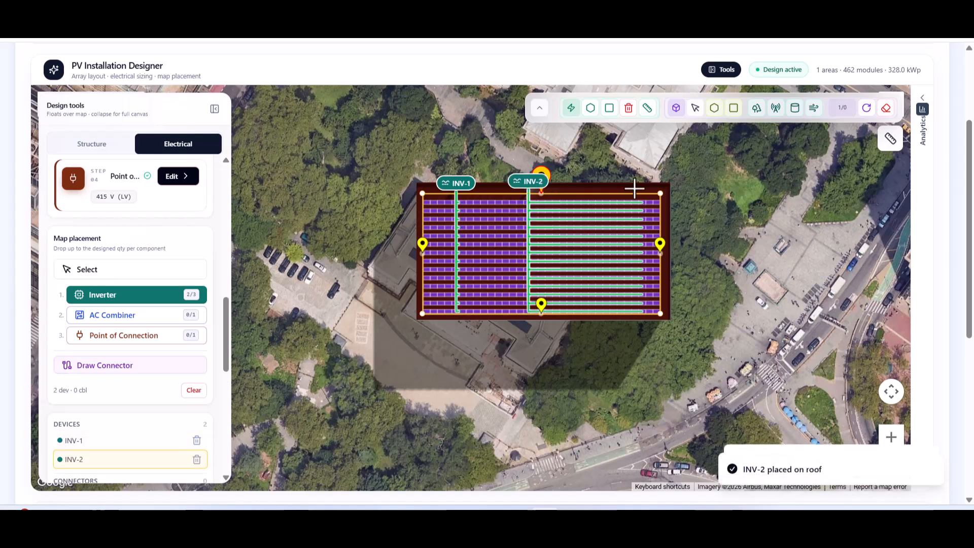
left_click(632, 190)
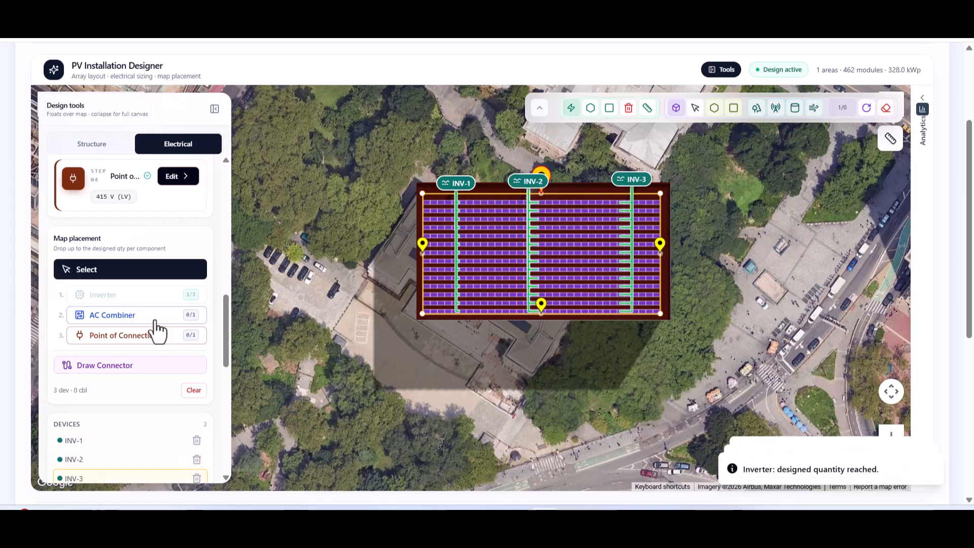
left_click(154, 319)
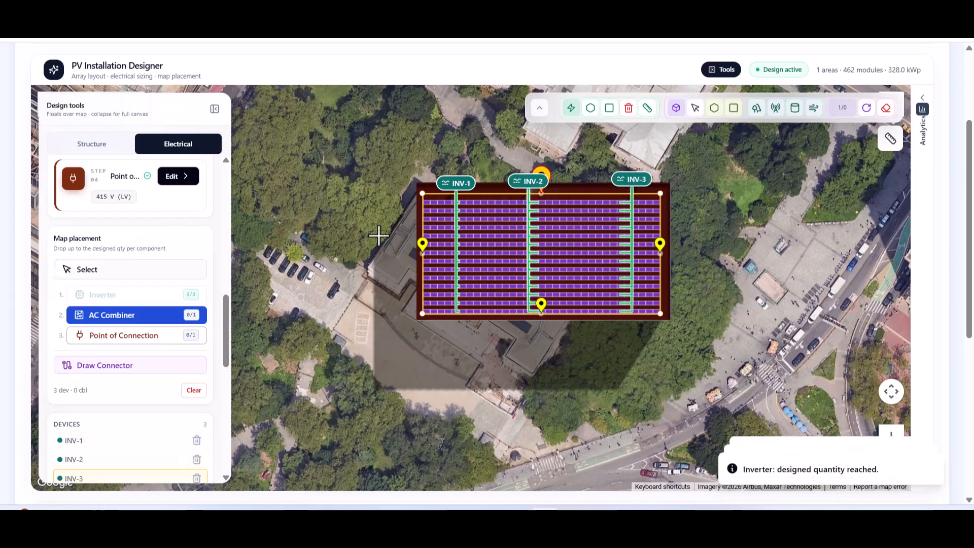
left_click(494, 172)
left_click(148, 337)
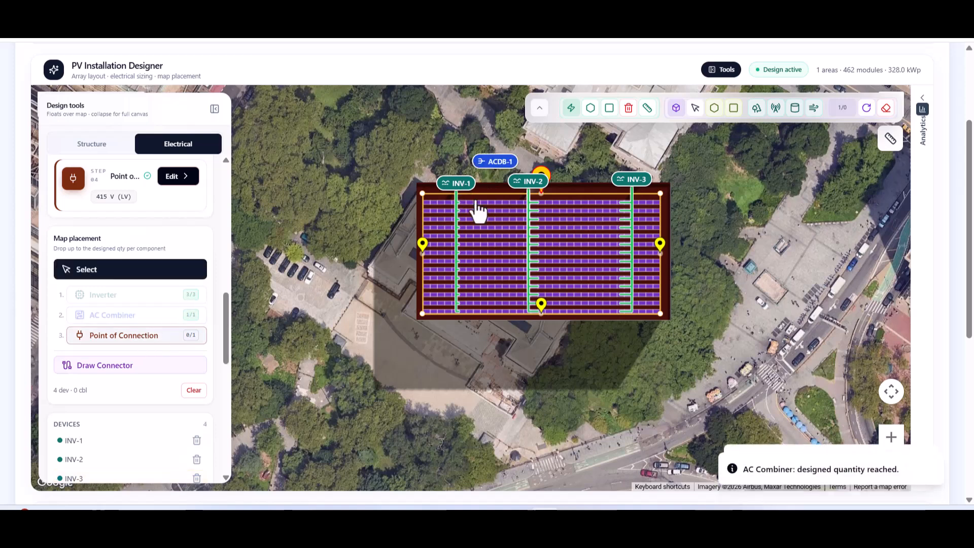
left_click(551, 161)
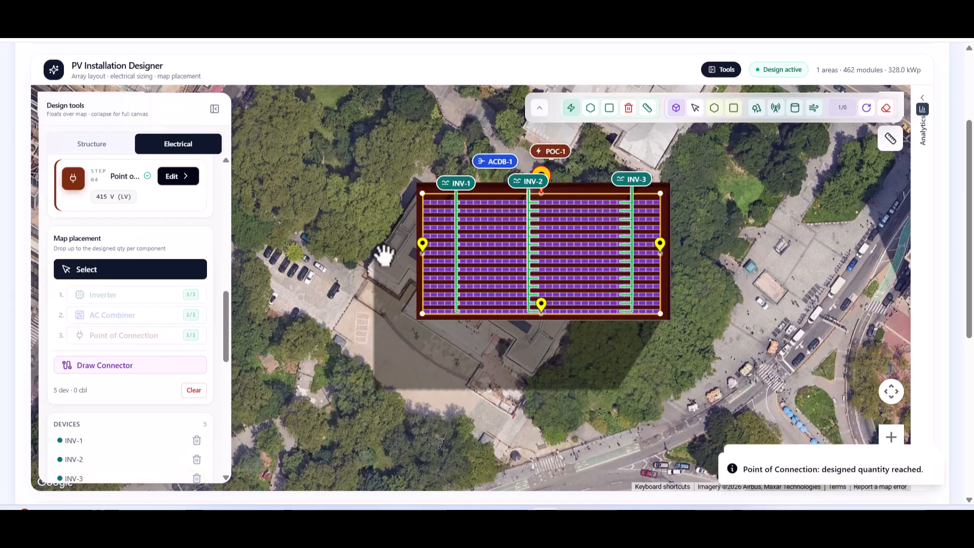
Draw connector cables from INV-1, INV-2 and INV-3 to ACDB-1, and from ACDB-1 to POC-1.
left_click(130, 366)
left_click(459, 185)
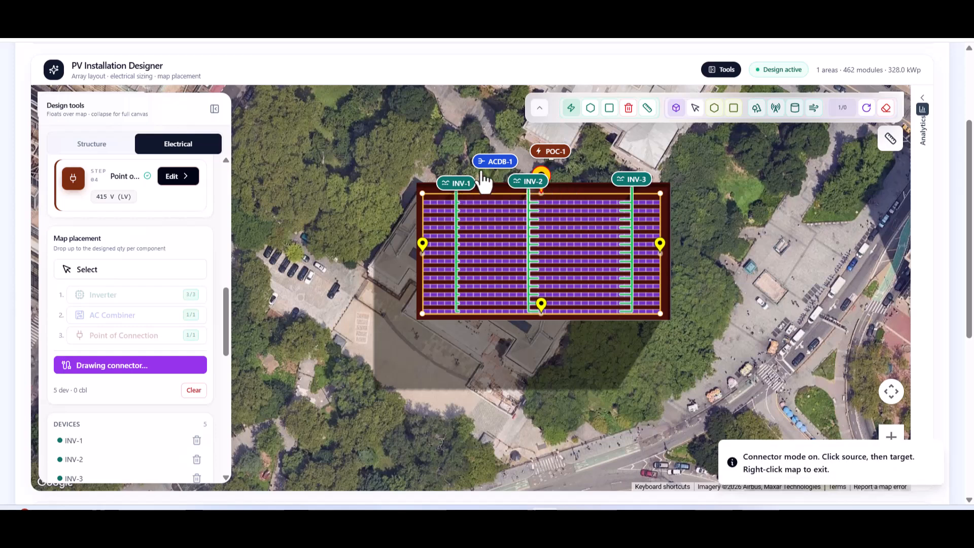
left_click(498, 166)
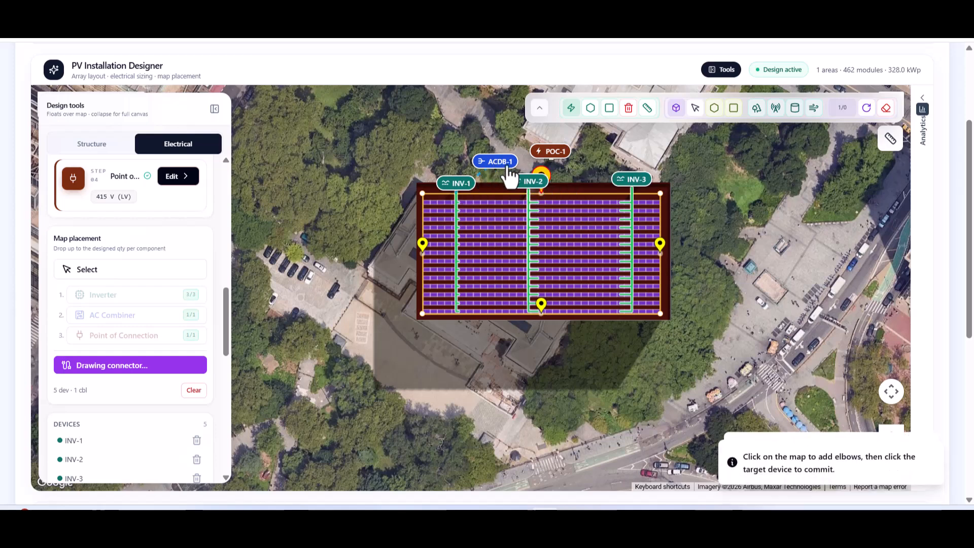
left_click(526, 189)
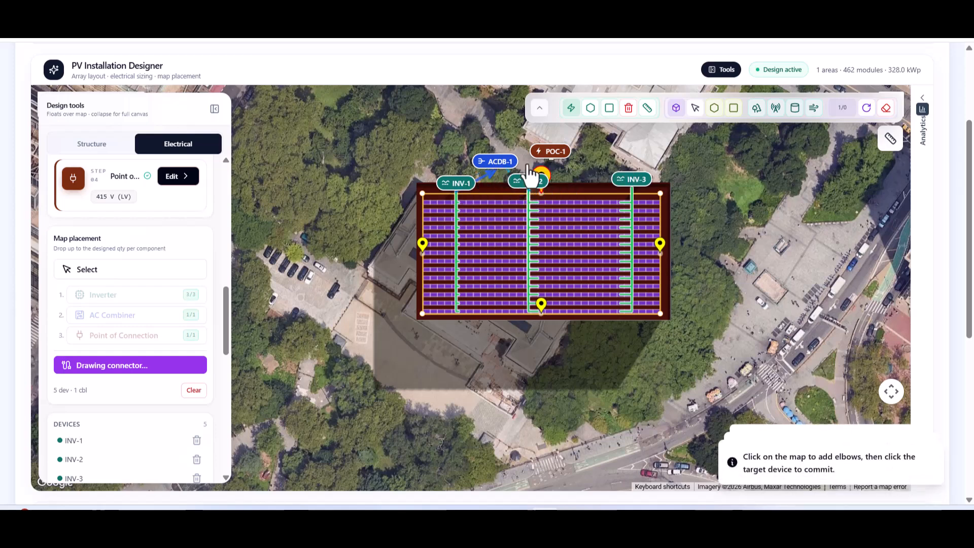
left_click(541, 175)
left_click(498, 165)
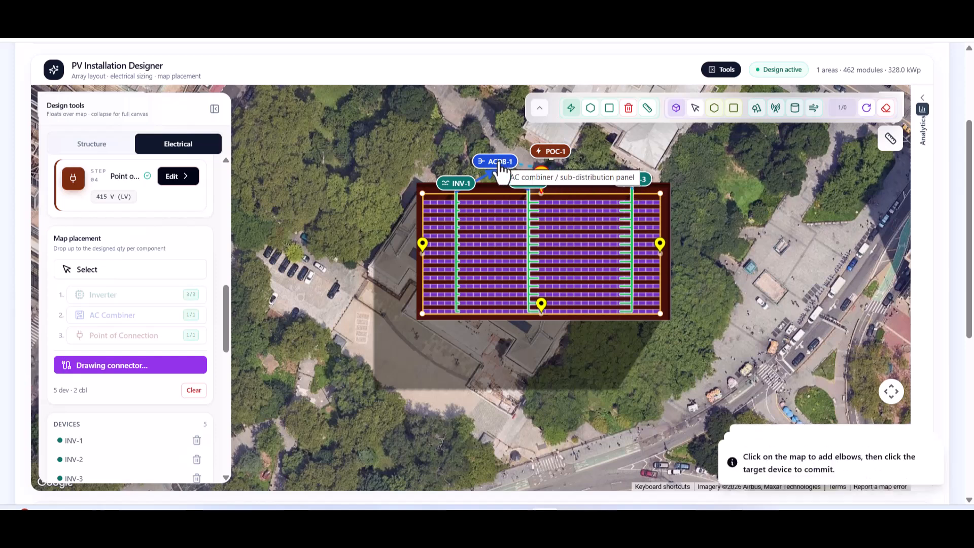
left_click(620, 175)
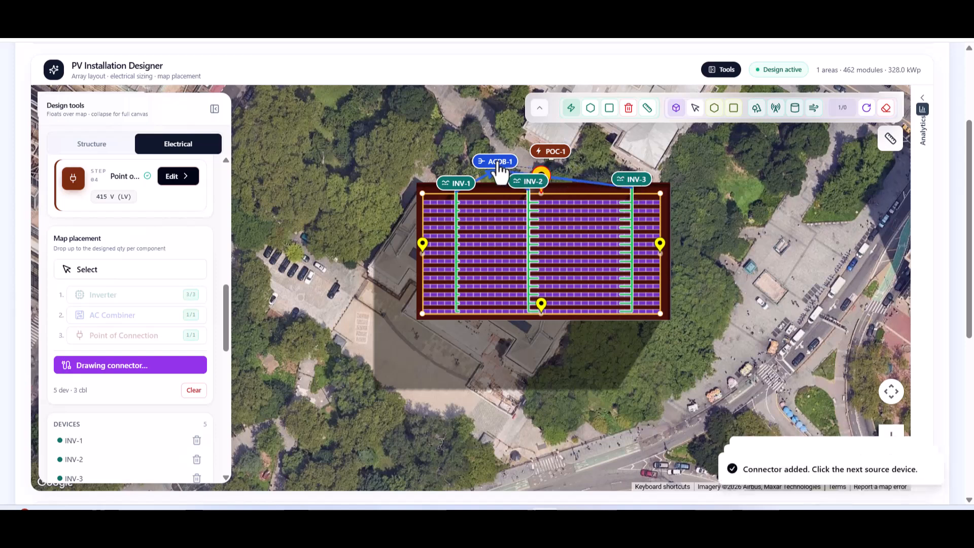
left_click(552, 154)
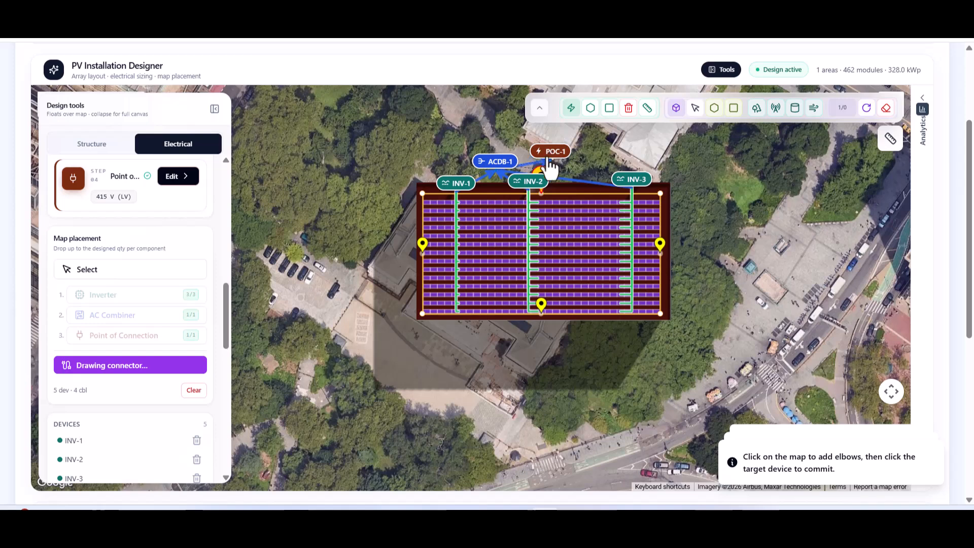
left_click(552, 162)
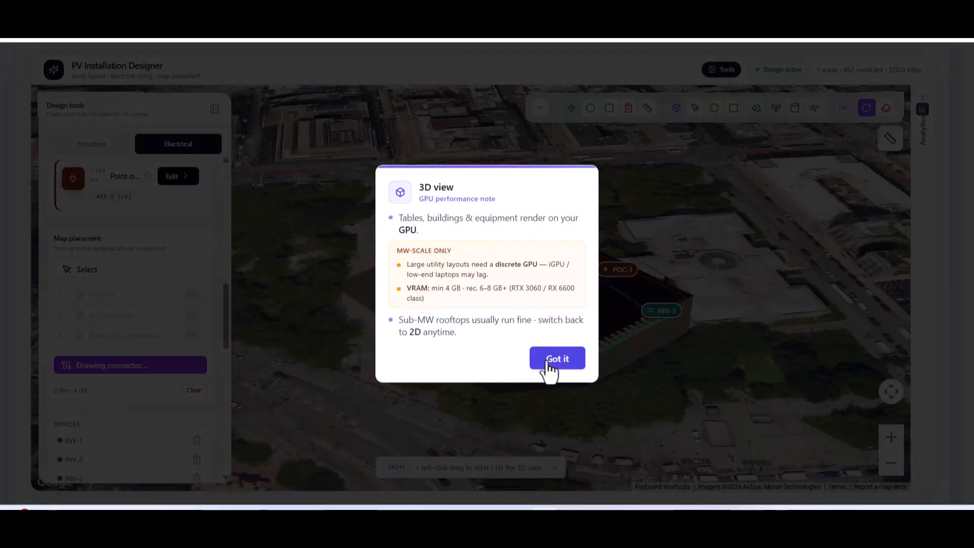
Return to the 2D top view, test 270° and 360° azimuths, and settle back on 180°.
left_click(548, 361)
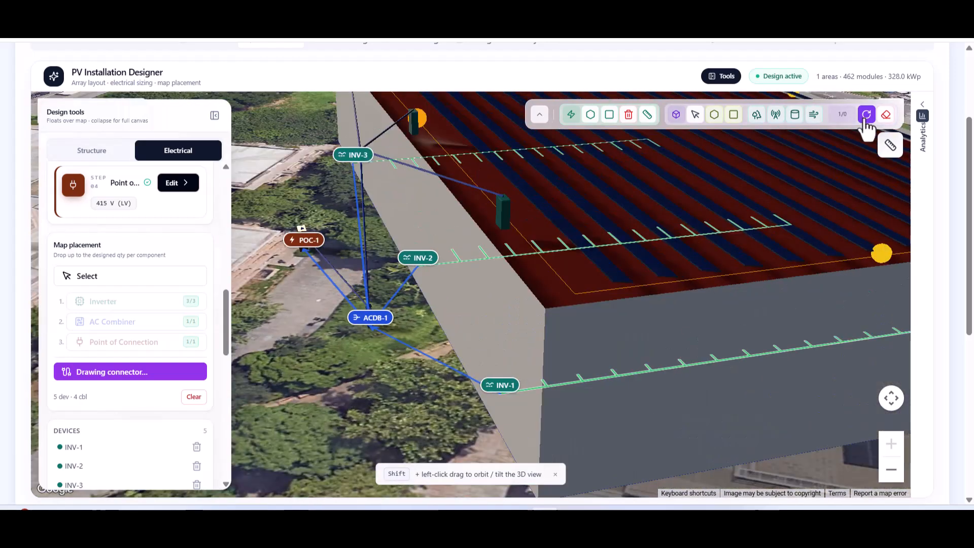
left_click(866, 114)
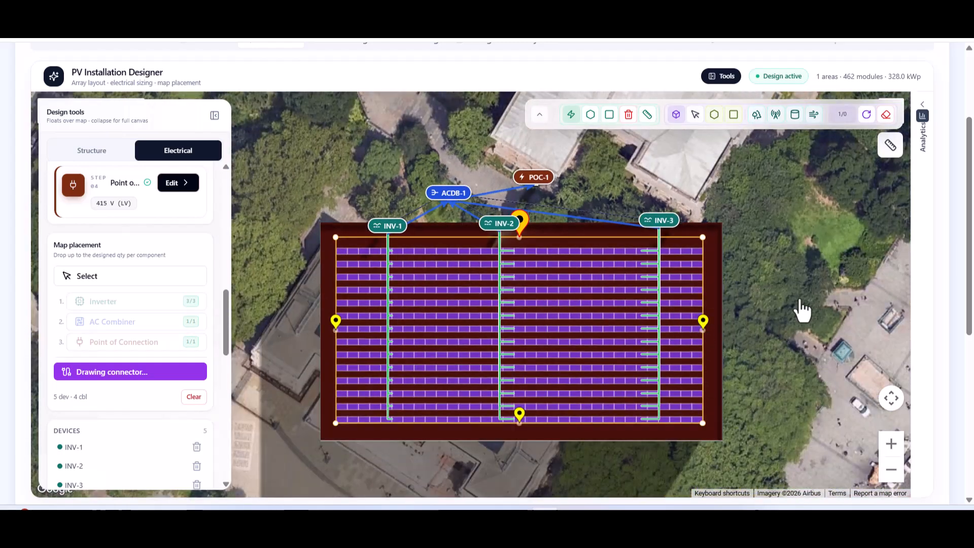
left_click(703, 321)
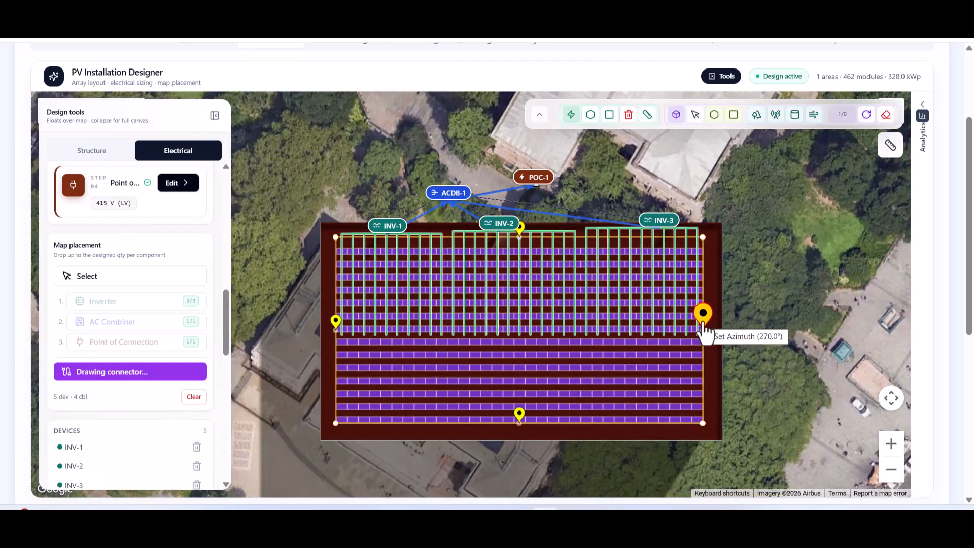
left_click(336, 327)
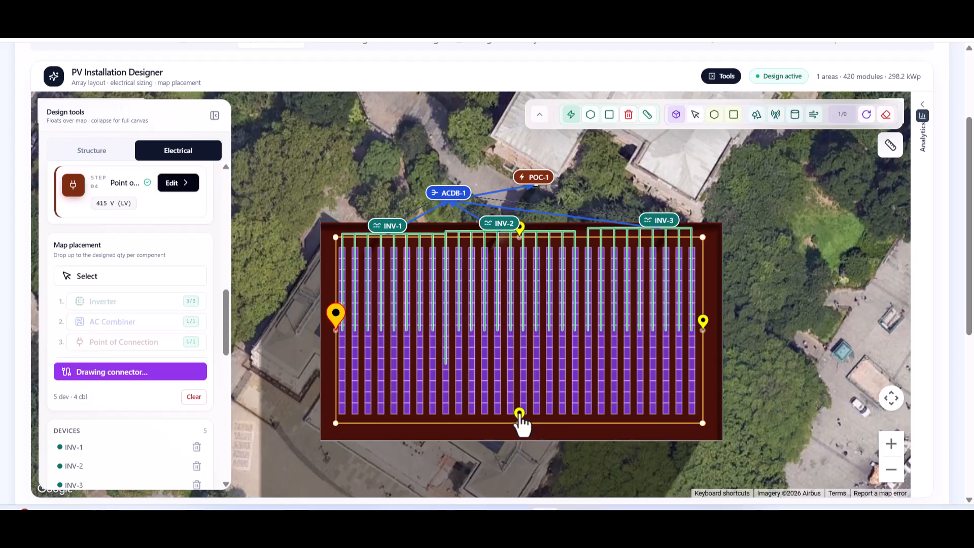
left_click(521, 422)
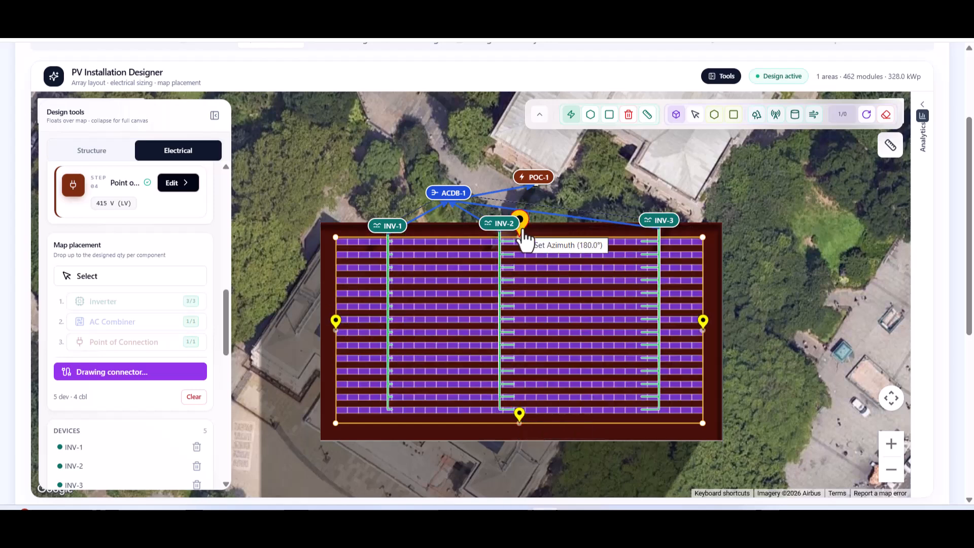
left_click(519, 231)
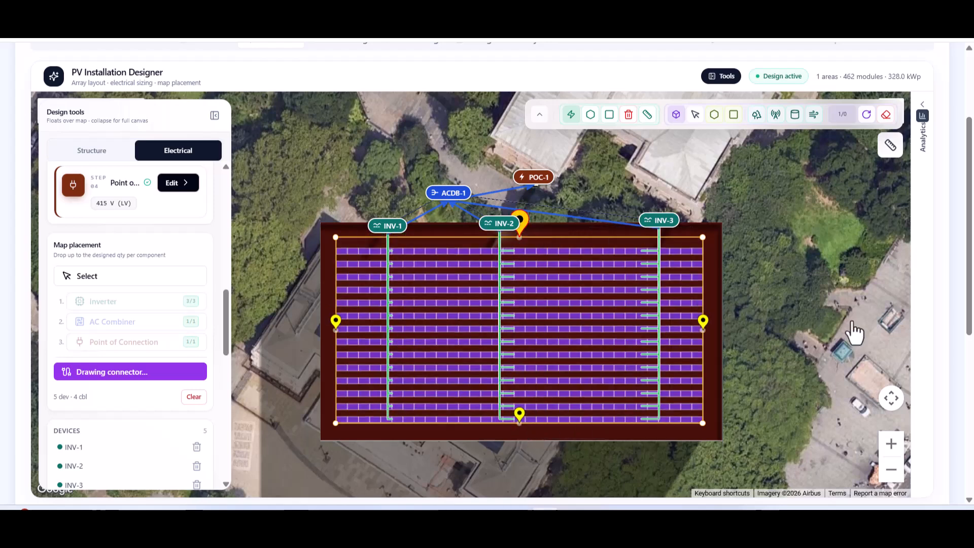
Expand the inverter dimension settings and scroll down to the Multiple Installation Areas summary.
scroll(221, 365, "down", 2)
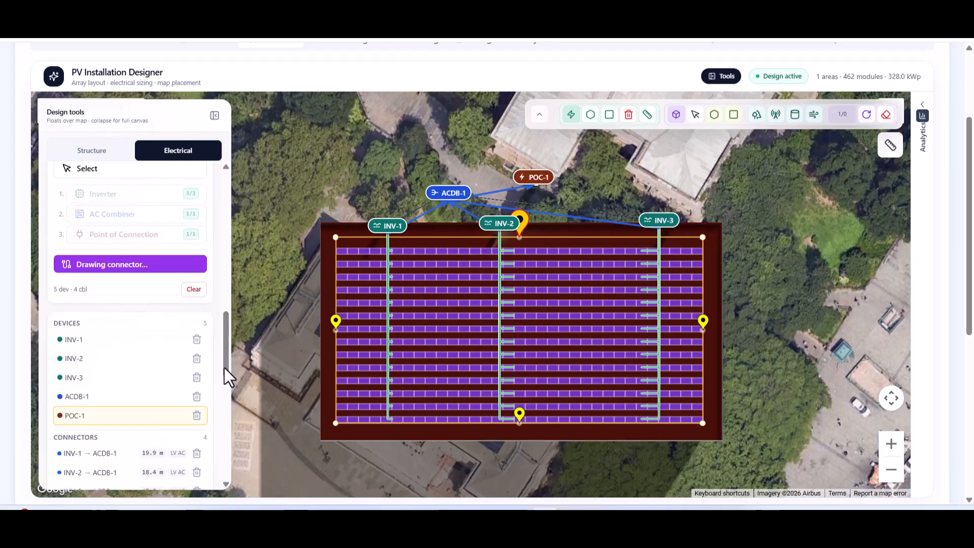
scroll(221, 423, "down", 5)
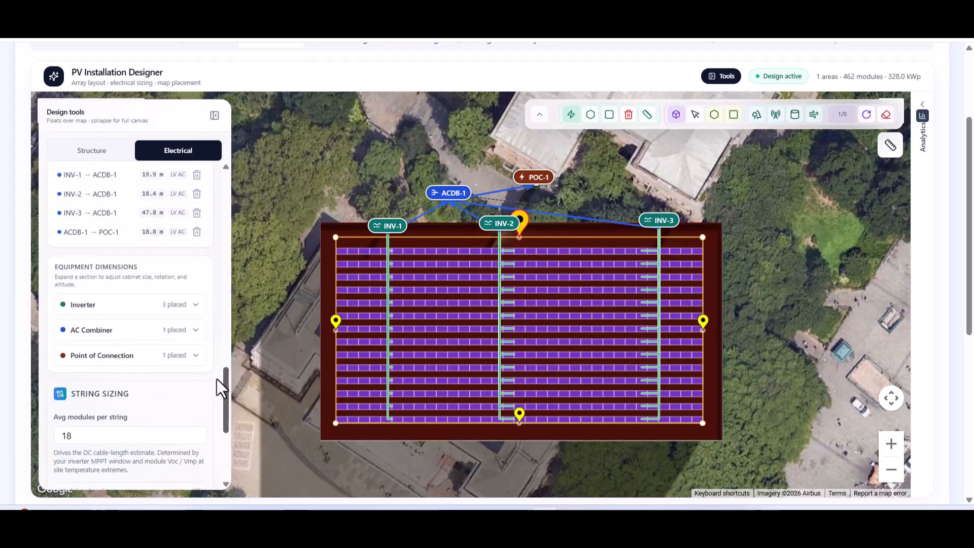
left_click(196, 306)
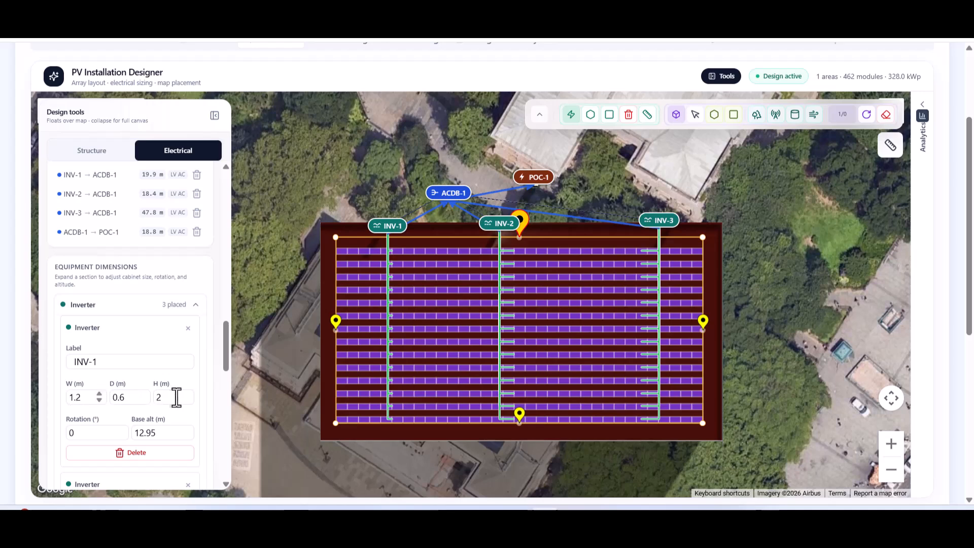
left_click_drag(969, 328, 969, 486)
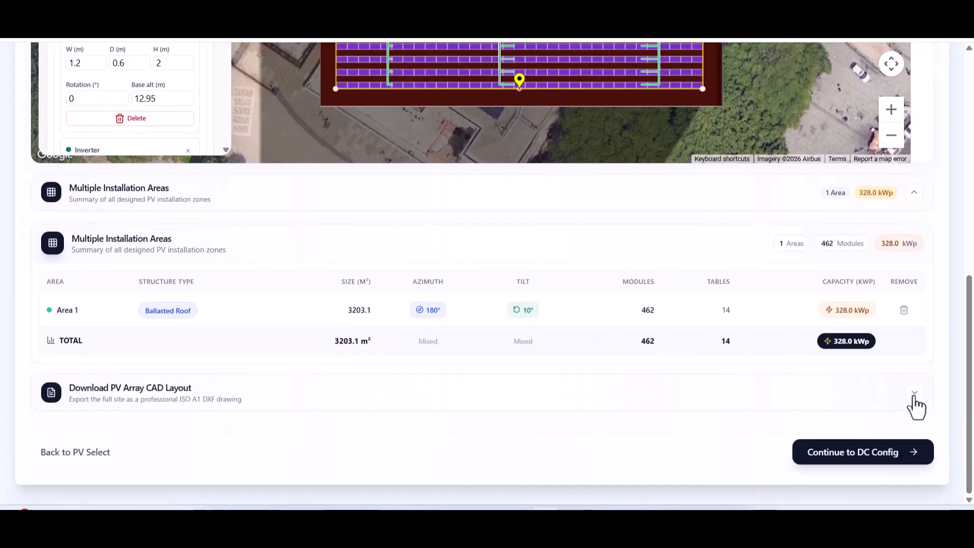
Open the CAD drawing form and fill client, preparer, EPC contractor and drawing number PV-LAY-001.
left_click(913, 400)
scroll(939, 381, "down", 3)
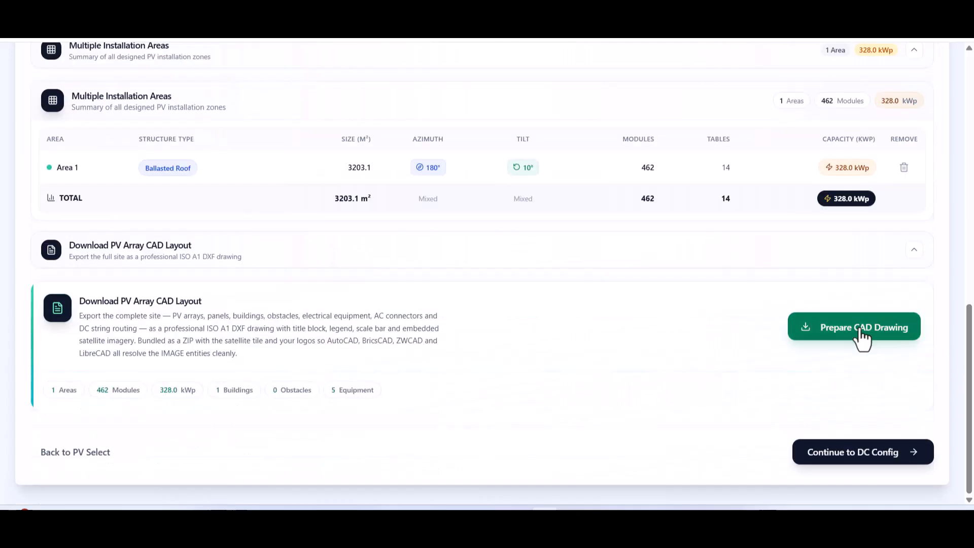
left_click(864, 335)
left_click(366, 313)
left_click(401, 348)
left_click(374, 269)
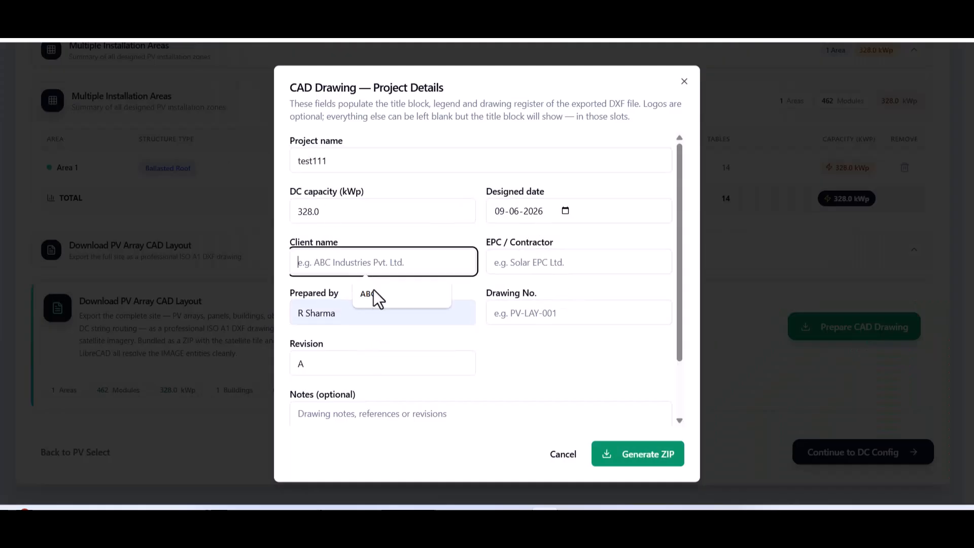
left_click(378, 294)
left_click(548, 263)
left_click(560, 295)
left_click(523, 315)
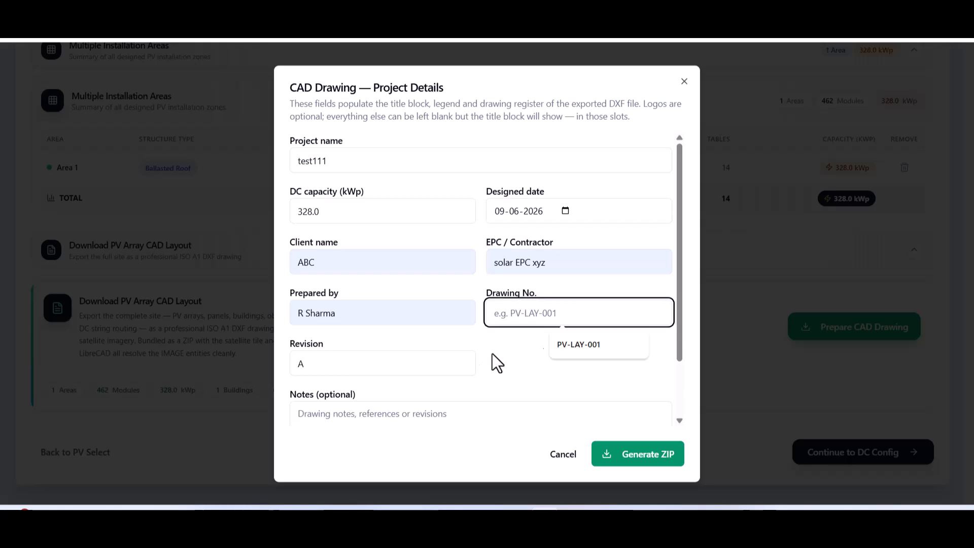
left_click(551, 340)
Generate the CAD layout ZIP and proceed to DC configuration.
scroll(680, 413, "down", 2)
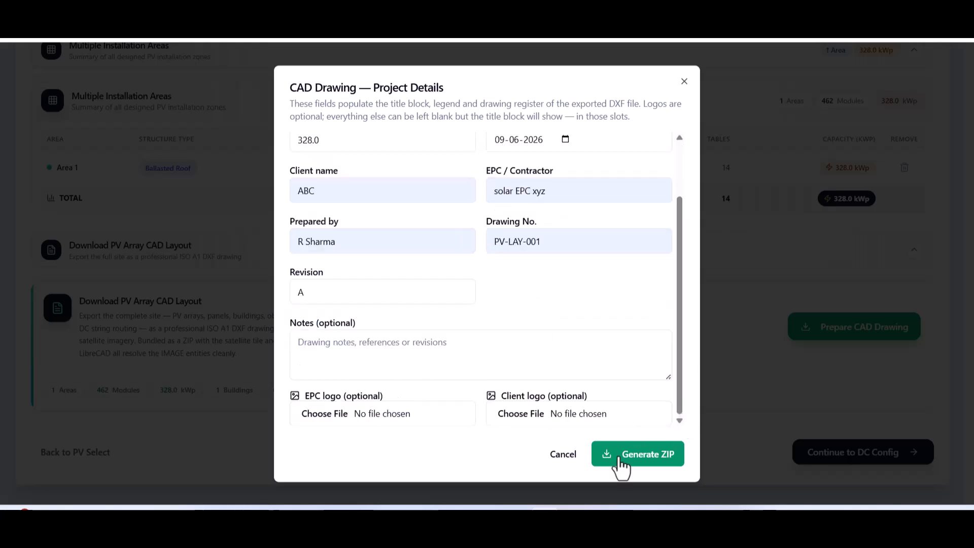
left_click(620, 458)
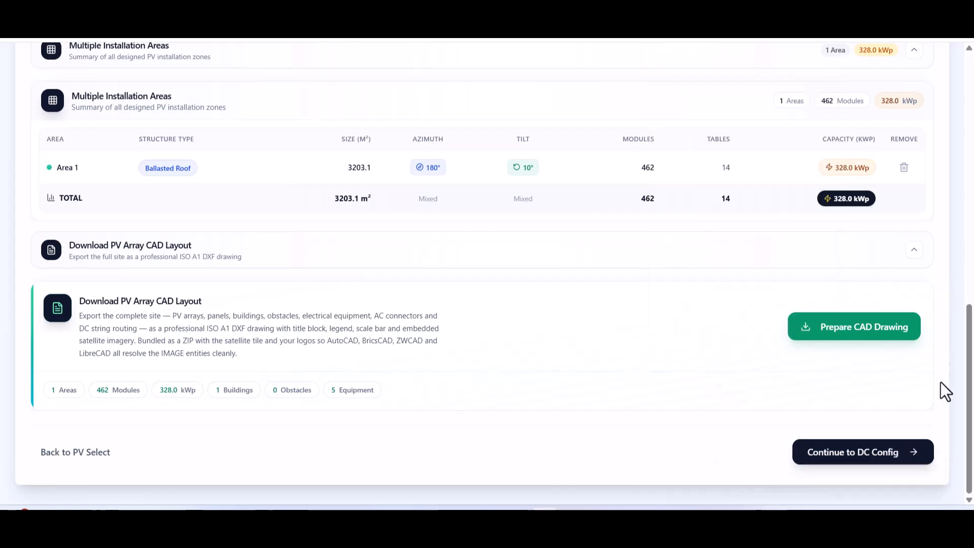
left_click(868, 452)
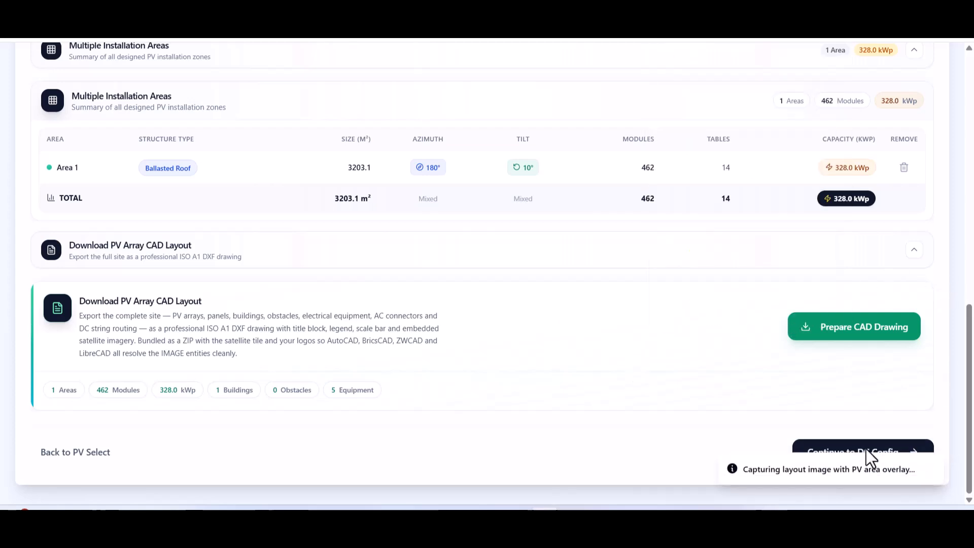
Check 18 modules per string, auto-assign strings to MPPTs, and dismiss the MPPT 1 current-limit alert.
left_click_drag(970, 101, 966, 287)
left_click(236, 274)
left_click(824, 82)
left_click(824, 81)
left_click(792, 137)
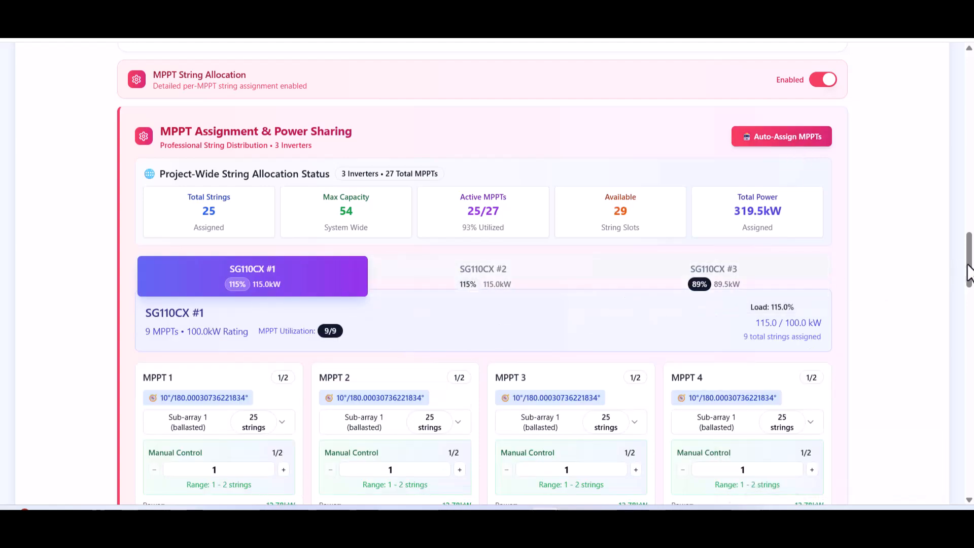
scroll(968, 260, "down", 3)
left_click(261, 339)
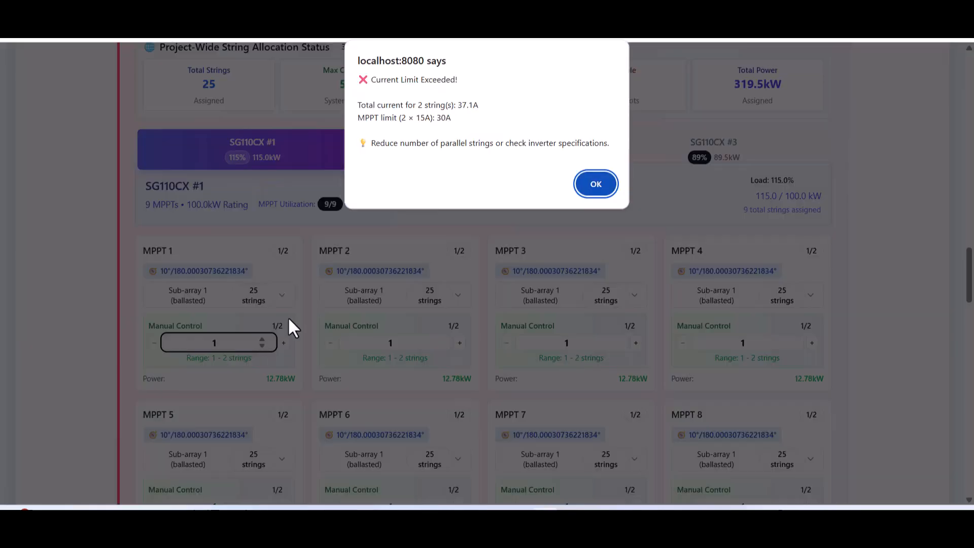
left_click(589, 185)
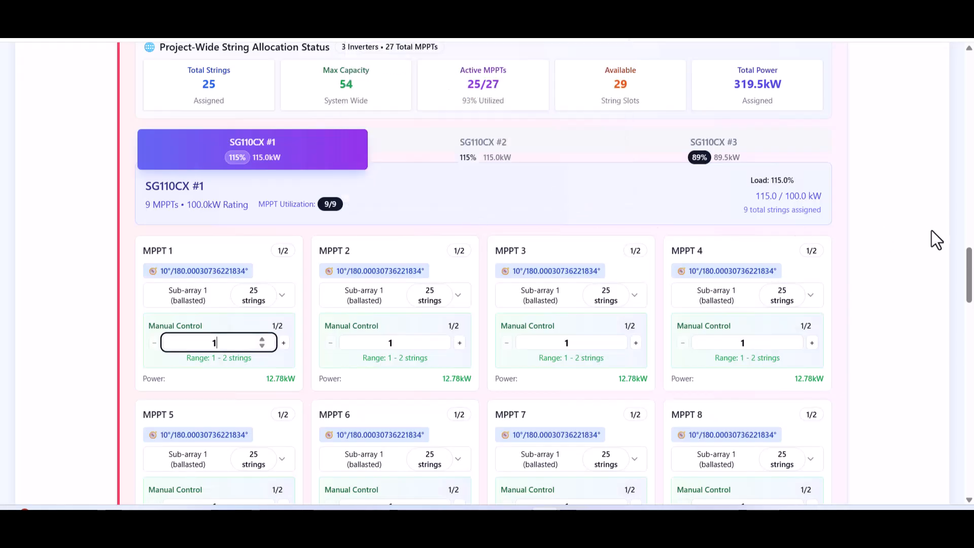
scroll(828, 132, "up", 4)
Skip detailed MPPT allocation and review the DC cable length estimate and cross-section list.
left_click(822, 143)
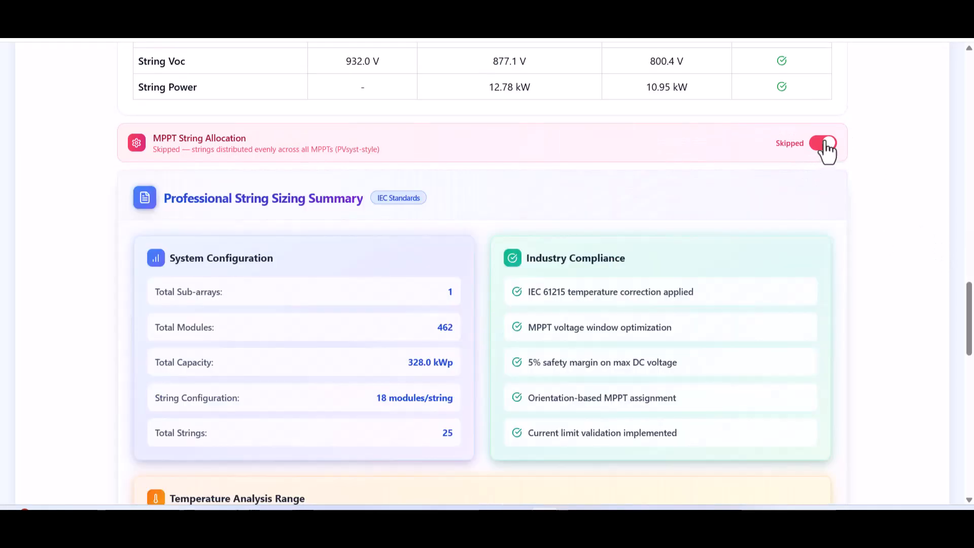
left_click_drag(968, 301, 951, 417)
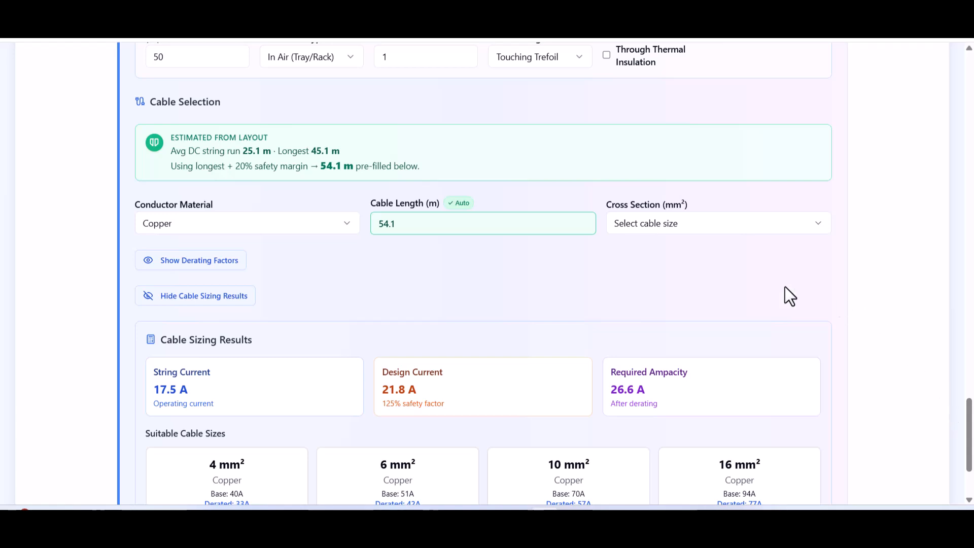
left_click_drag(170, 135, 414, 167)
left_click(893, 218)
left_click(634, 227)
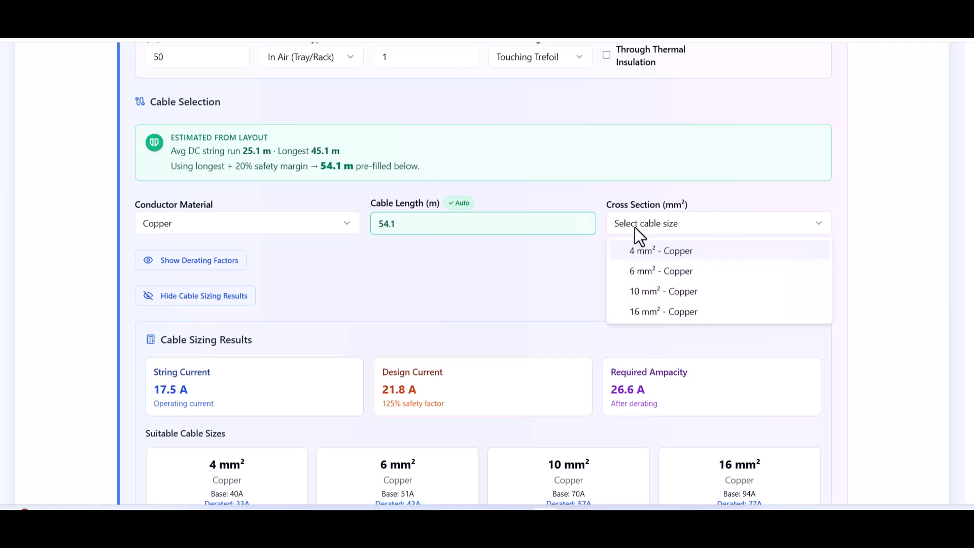
left_click(425, 357)
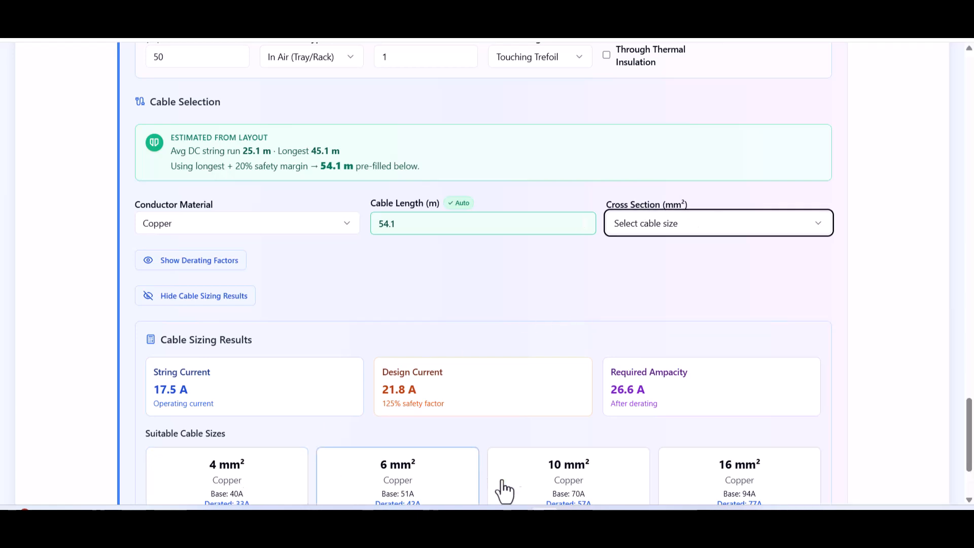
left_click_drag(967, 445, 966, 465)
Choose 4 mm² copper DC cable over 6 mm² and continue to AC configuration.
left_click(218, 365)
left_click(406, 376)
left_click(211, 348)
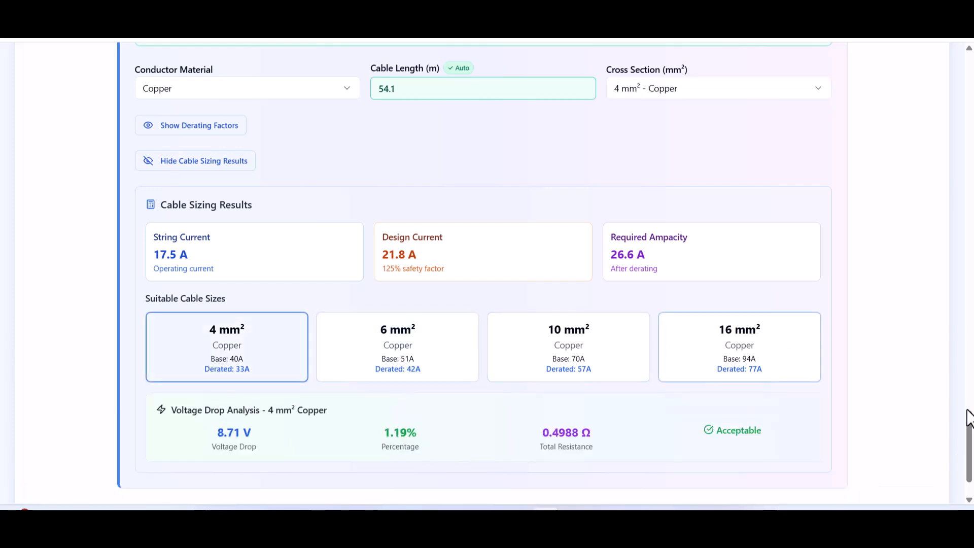
left_click_drag(971, 413, 970, 452)
left_click(790, 459)
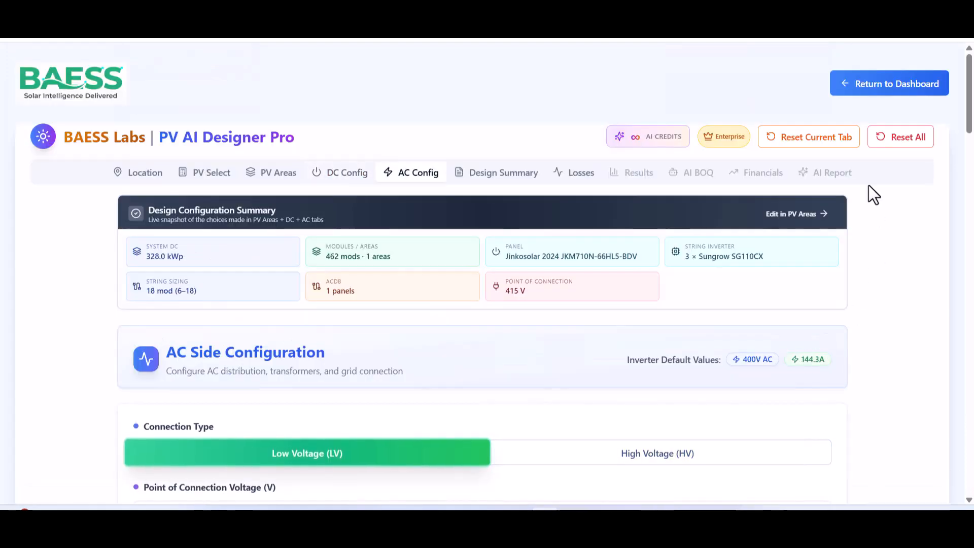
Check the point-of-connection voltage and keep a single AC combiner panel.
scroll(739, 282, "down", 3)
left_click(331, 369)
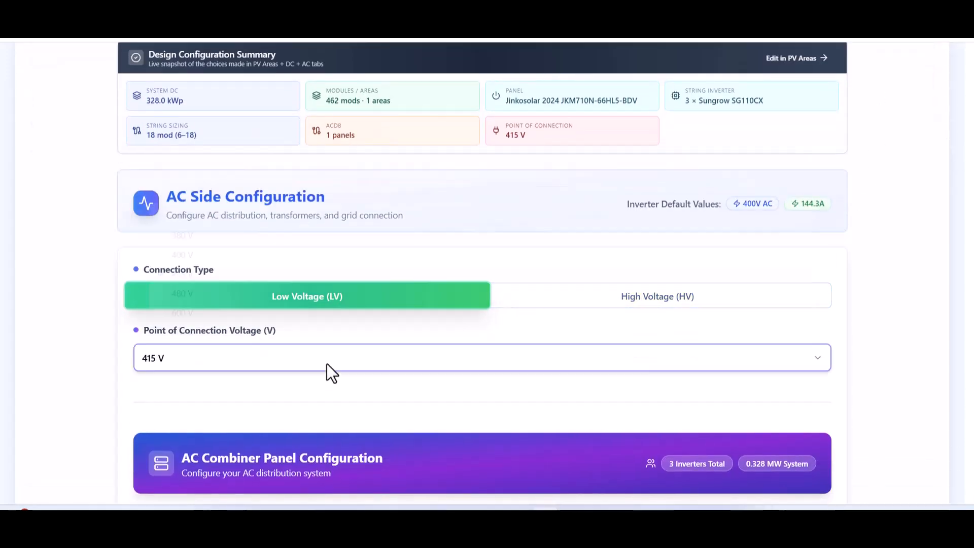
left_click_drag(969, 155, 970, 287)
left_click(263, 200)
left_click(969, 191)
Rate the individual inverter breaker at 200 A after 125 A raises a higher-ampacity warning.
left_click(279, 326)
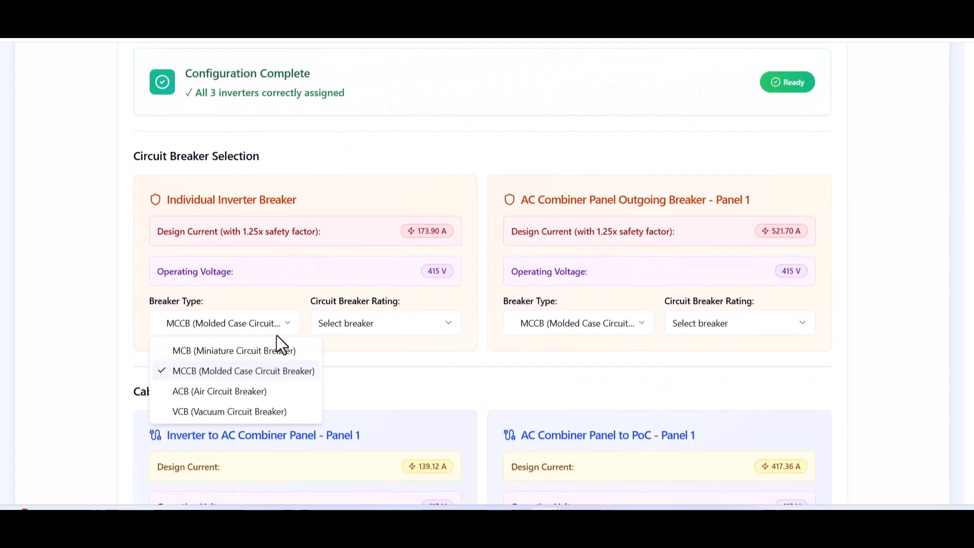
left_click(400, 329)
left_click(398, 327)
mouse_move(390, 297)
scroll(379, 93, "up", 3)
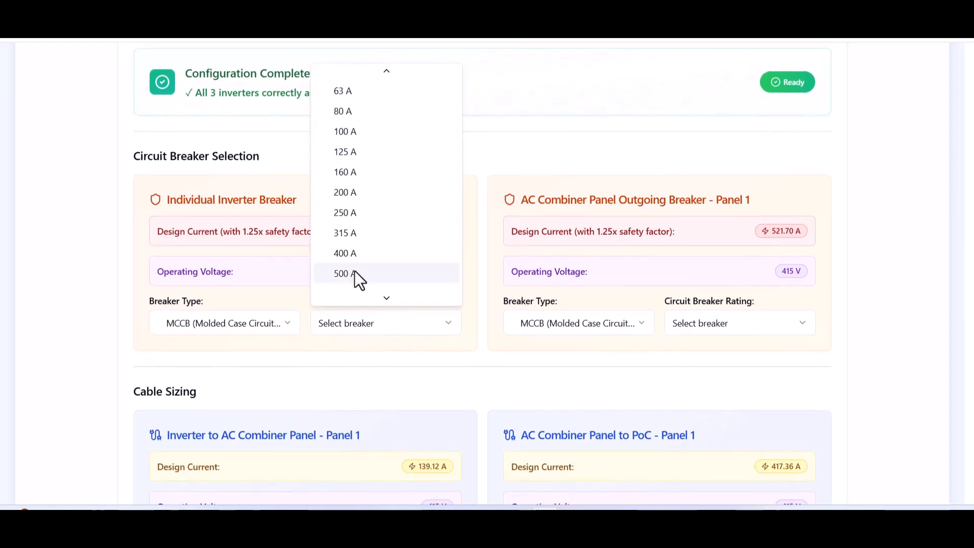
left_click(358, 150)
left_click_drag(243, 371, 273, 339)
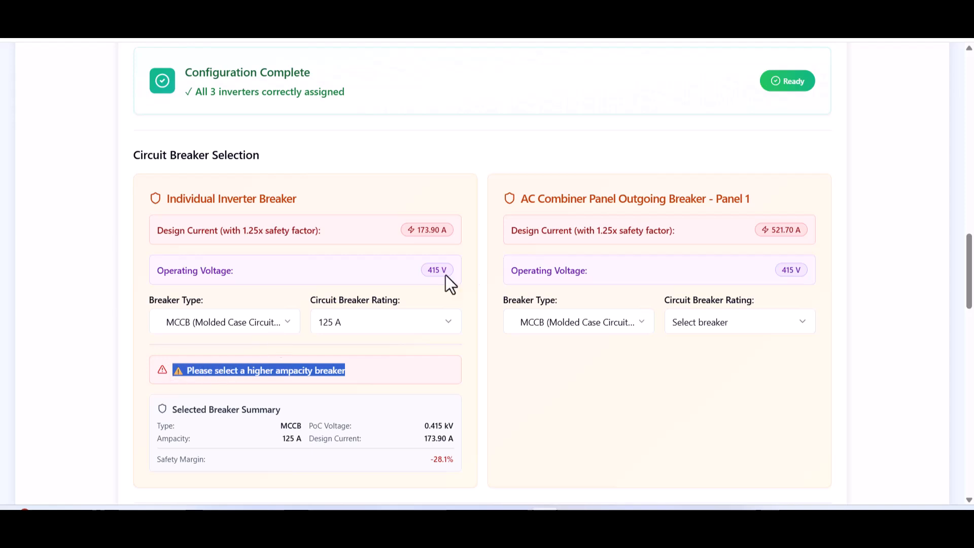
left_click(381, 330)
scroll(380, 302, "down", 1)
left_click(410, 218)
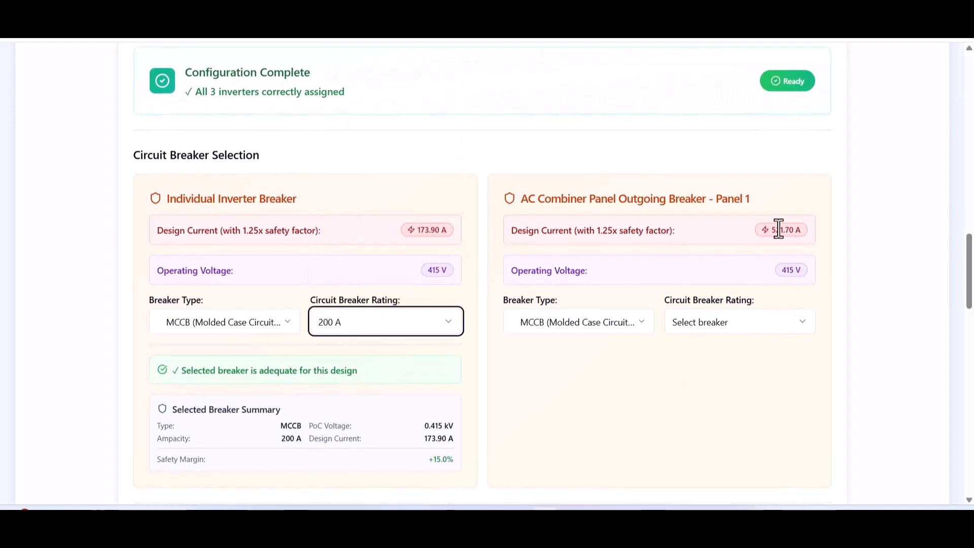
Set the AC combiner panel outgoing breaker to 630 A, confirmed adequate.
left_click(725, 325)
scroll(728, 284, "down", 3)
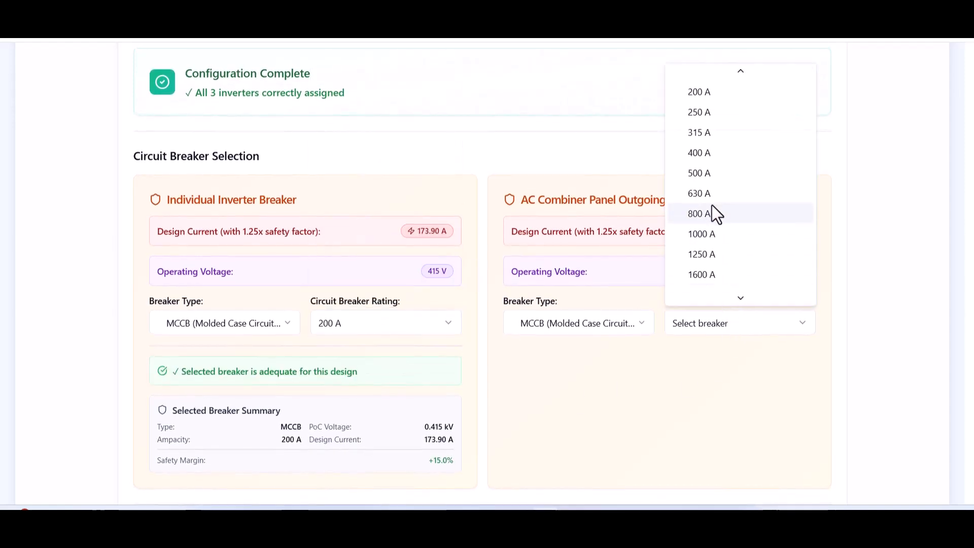
left_click(710, 192)
left_click_drag(712, 370, 534, 376)
left_click(533, 376)
scroll(485, 388, "down", 7)
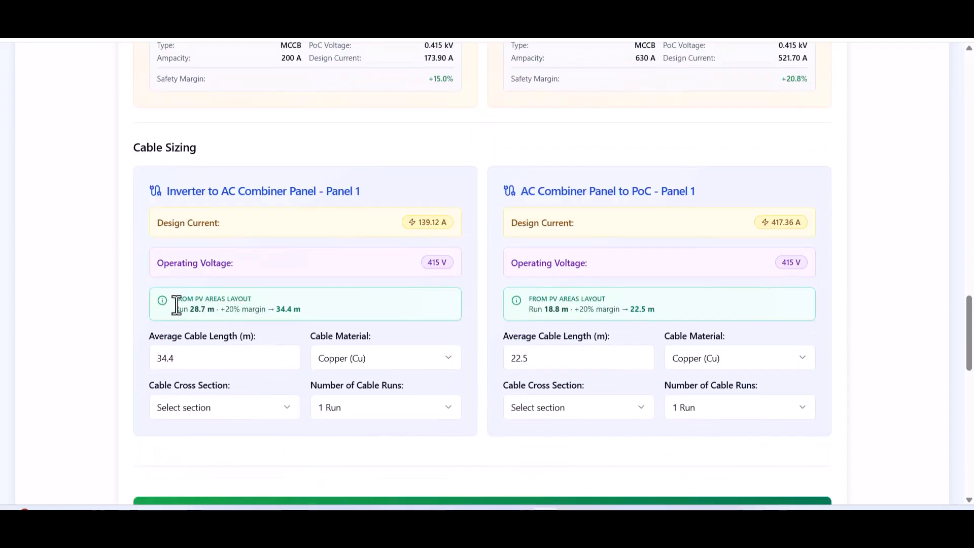
Review the cable length estimates and use 95 mm² stranded cable from inverters to combiner.
left_click_drag(176, 299, 305, 313)
left_click_drag(533, 304, 586, 308)
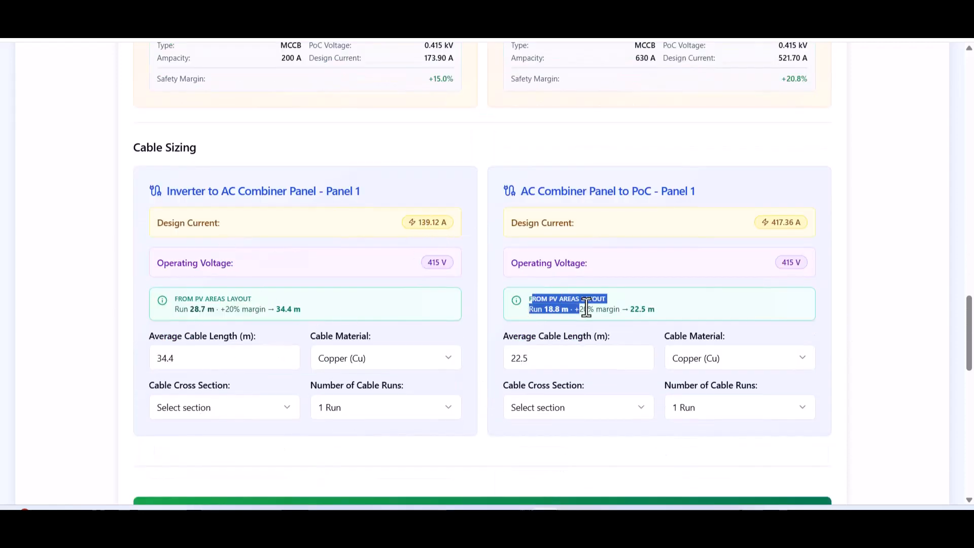
left_click(624, 320)
left_click(256, 408)
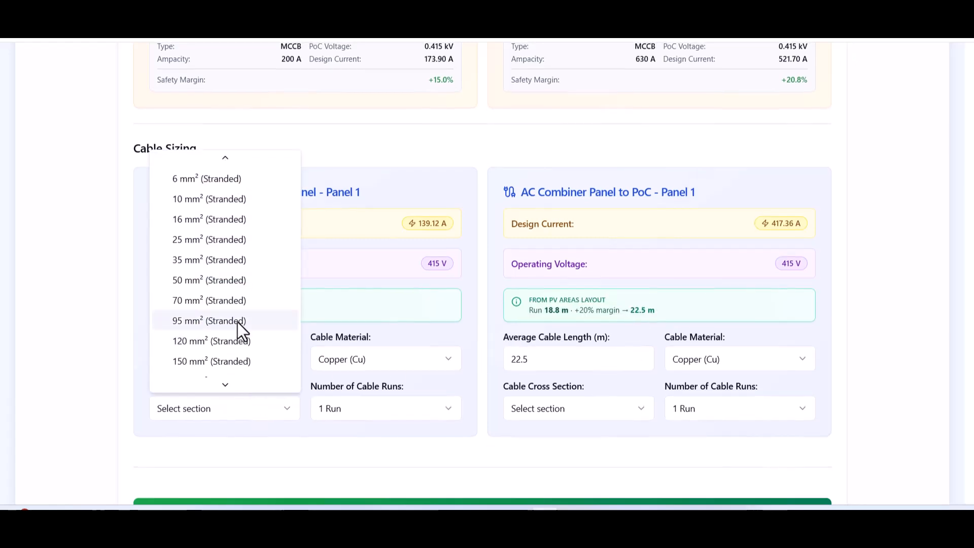
left_click(239, 328)
scroll(284, 406, "down", 2)
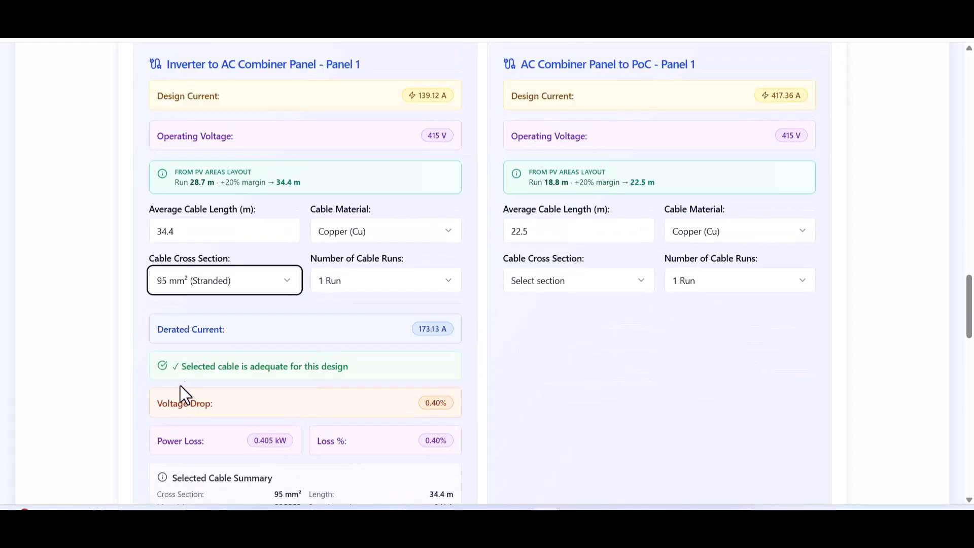
Use 240 mm² stranded cable in 2 runs from combiner to PoC and check derating details.
left_click(634, 285)
scroll(583, 253, "down", 3)
left_click(582, 233)
left_click(698, 282)
left_click(701, 91)
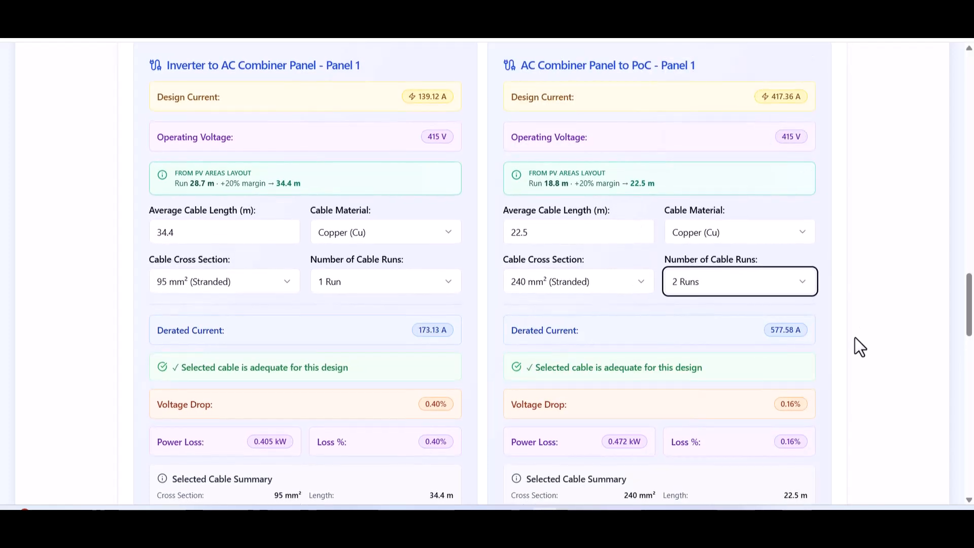
left_click_drag(968, 312, 966, 375)
left_click(451, 124)
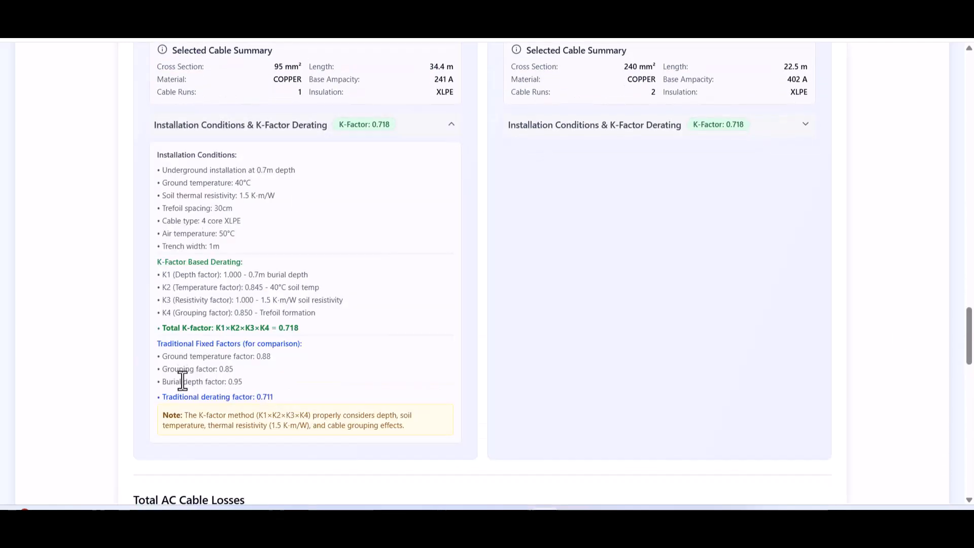
left_click(453, 123)
left_click_drag(970, 361, 970, 452)
scroll(775, 412, "down", 1)
left_click(773, 412)
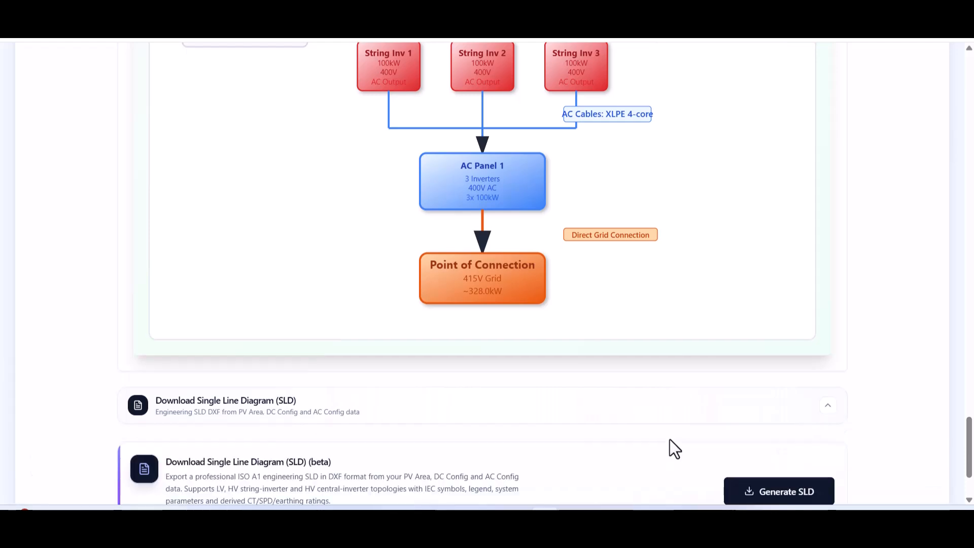
scroll(669, 439, "down", 3)
left_click(774, 388)
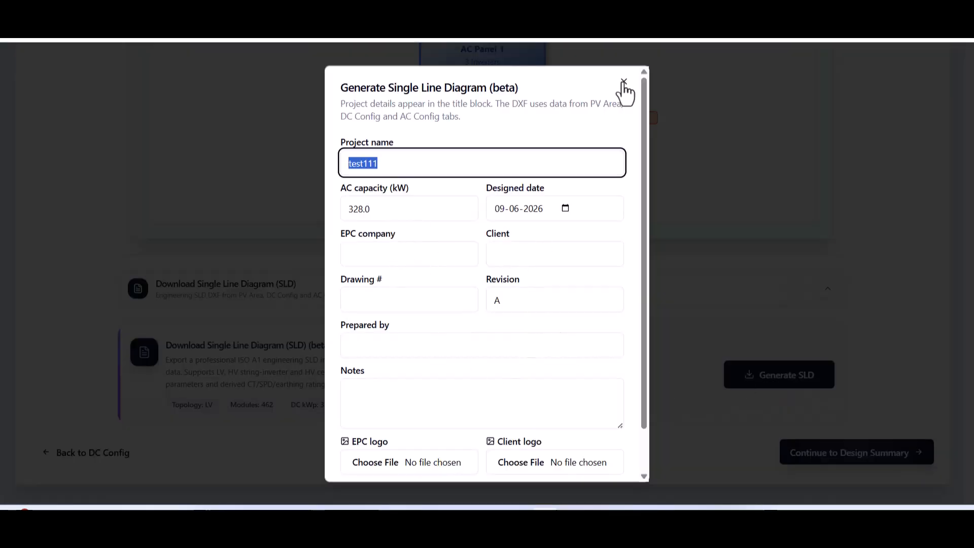
left_click(623, 82)
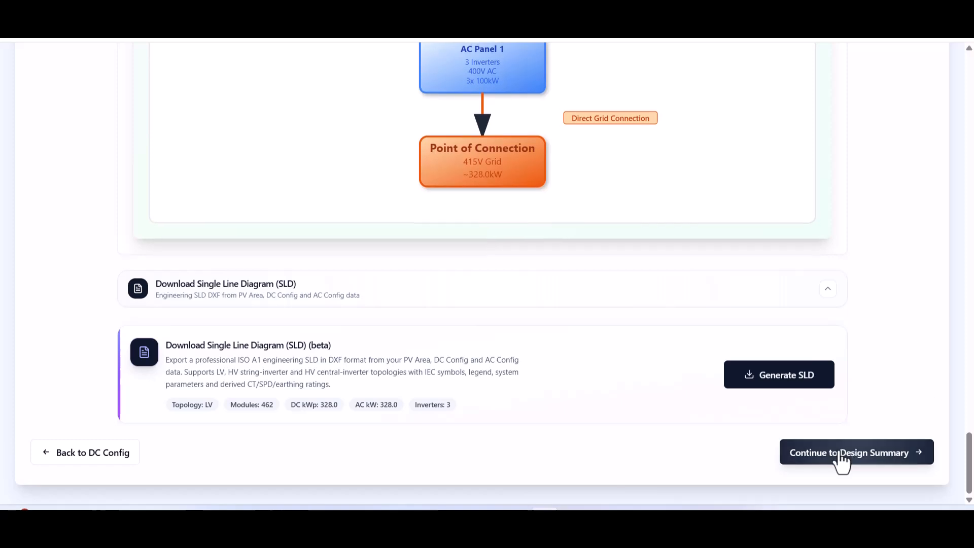
left_click_drag(969, 464, 969, 439)
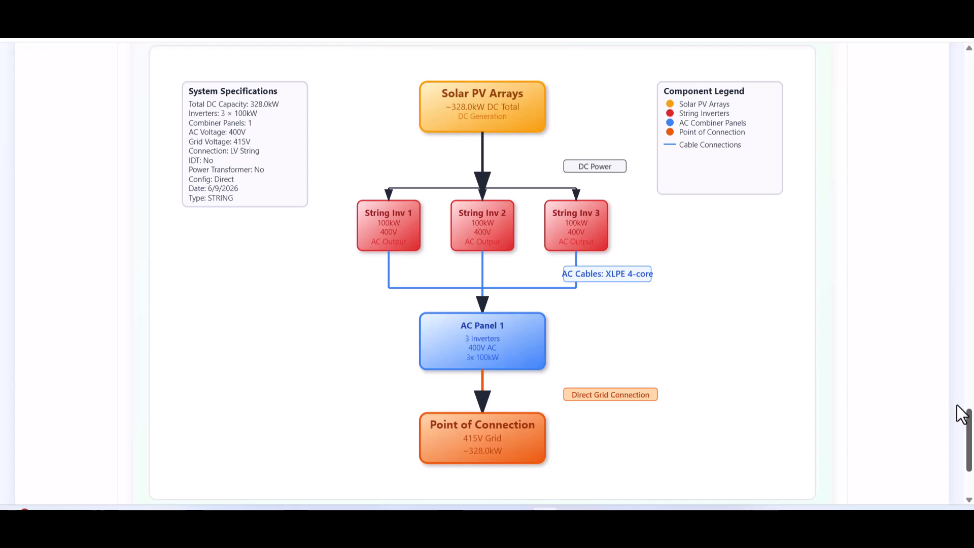
scroll(841, 461, "down", 5)
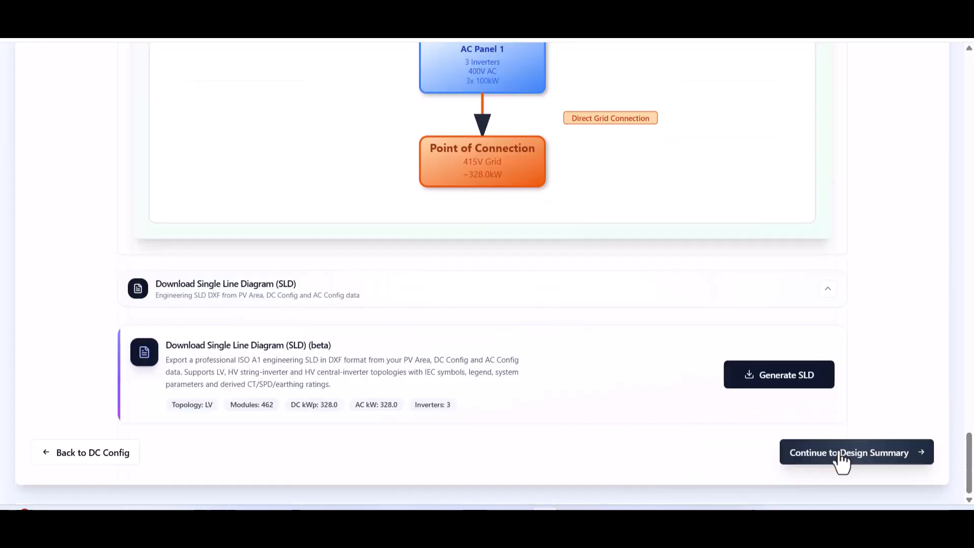
Scroll the Design Summary down to Site Layout, listing 148.20 m AC cable, then continue to Losses.
left_click(841, 461)
left_click_drag(969, 122, 923, 476)
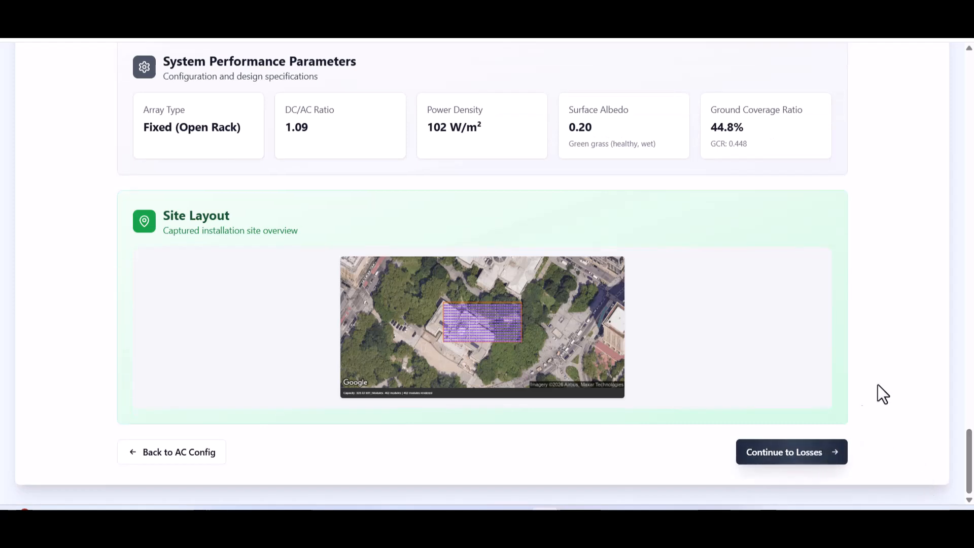
left_click(818, 450)
Review the Electrical, Module and System loss tabs and calculate production: 432901 kWh per year.
left_click_drag(963, 246, 960, 324)
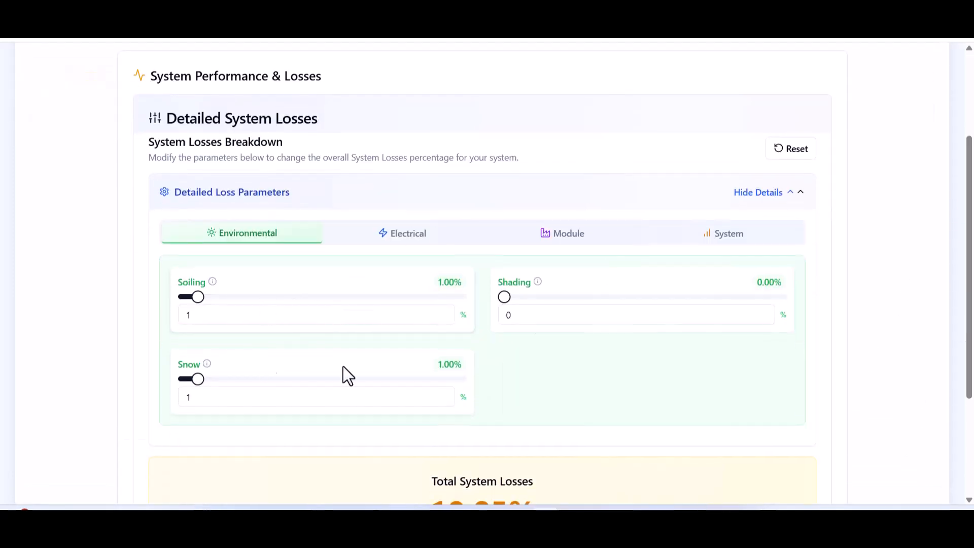
left_click(414, 240)
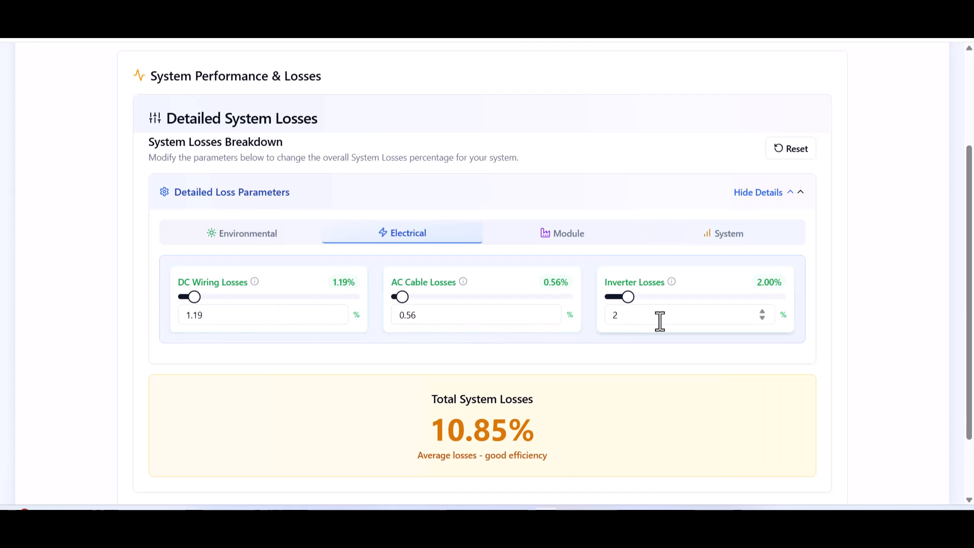
left_click(555, 237)
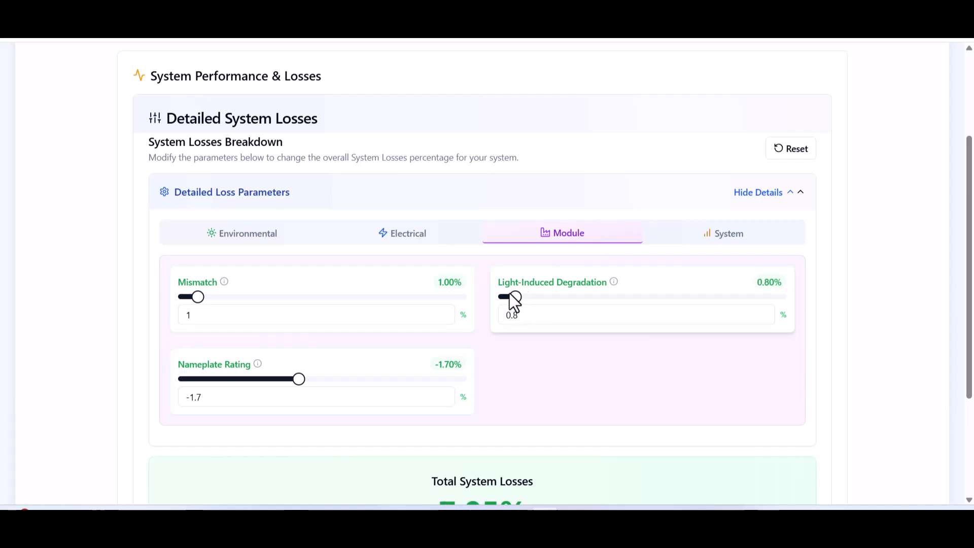
left_click(735, 238)
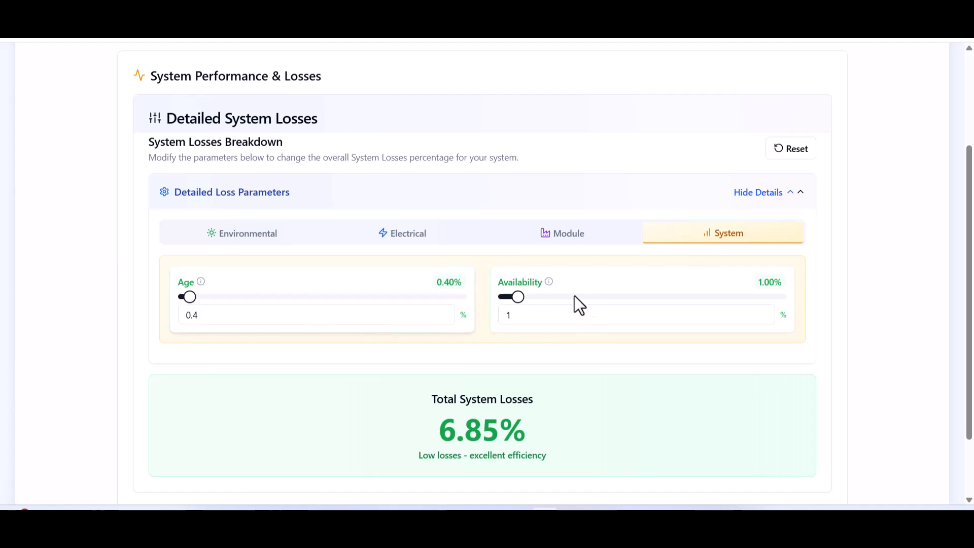
scroll(710, 380, "down", 3)
left_click(811, 452)
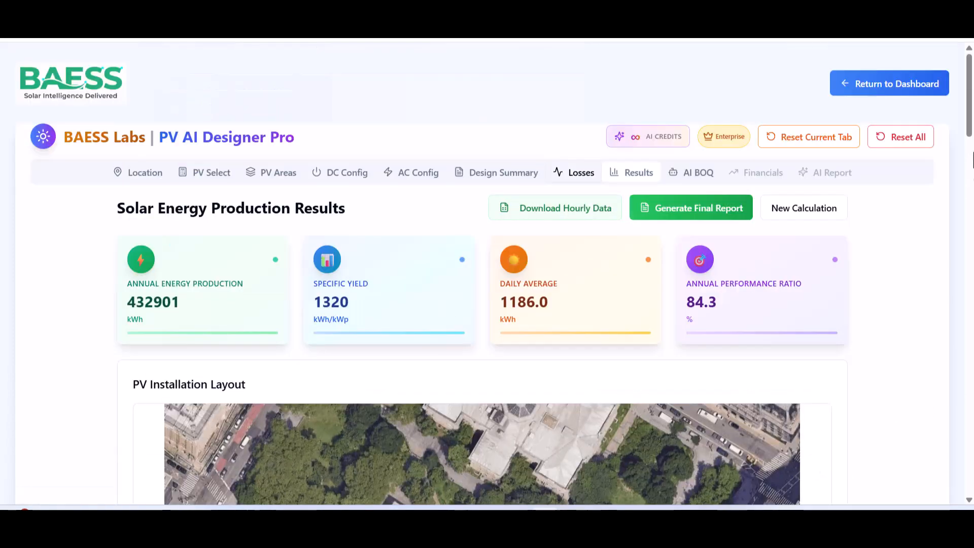
Browse the monthly table and hourly charts, then show the 25-year Yearly Projection at 0.6% degradation.
left_click_drag(970, 126, 959, 436)
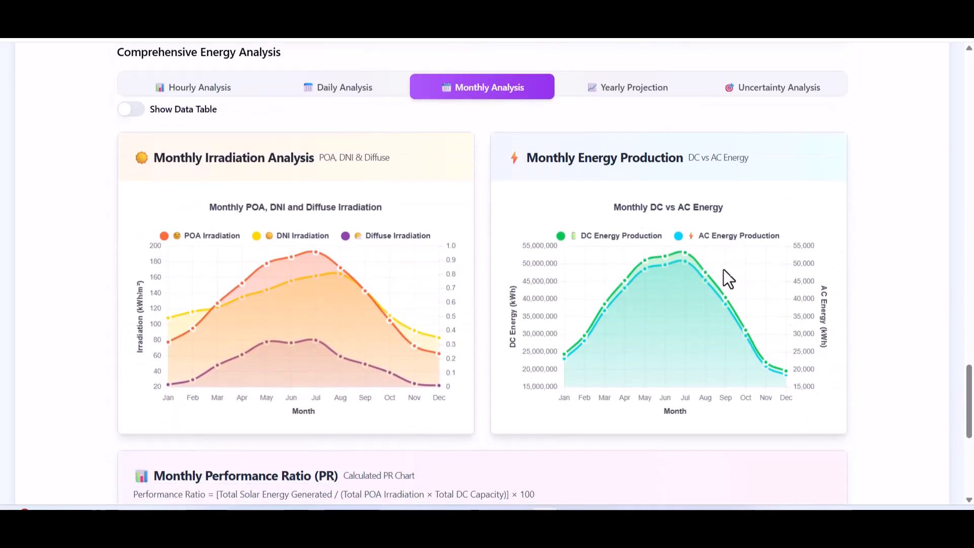
left_click(133, 110)
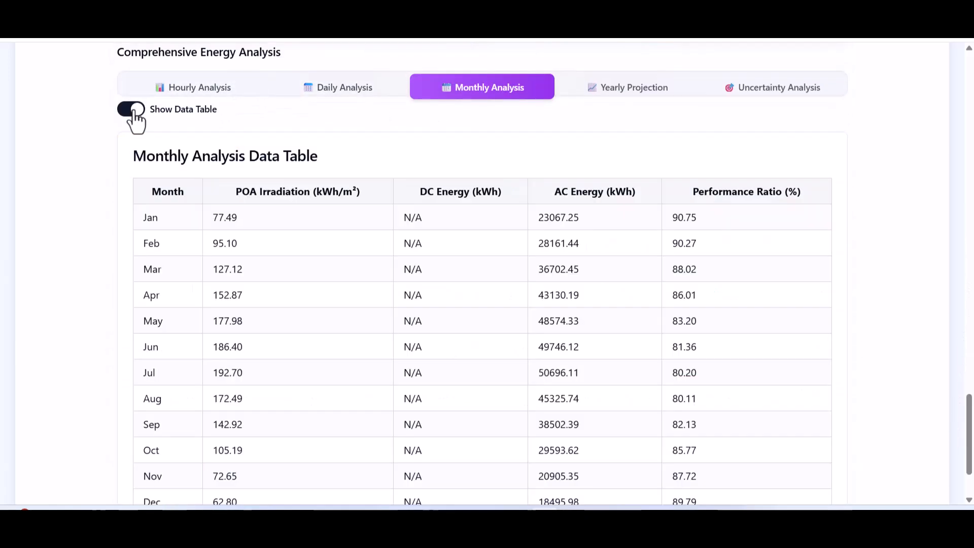
left_click(135, 113)
mouse_move(300, 356)
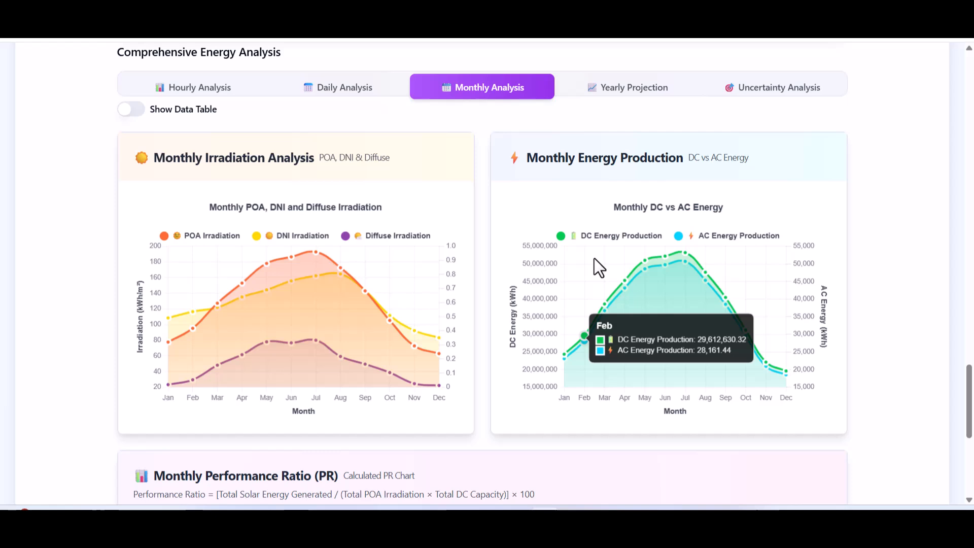
left_click(236, 96)
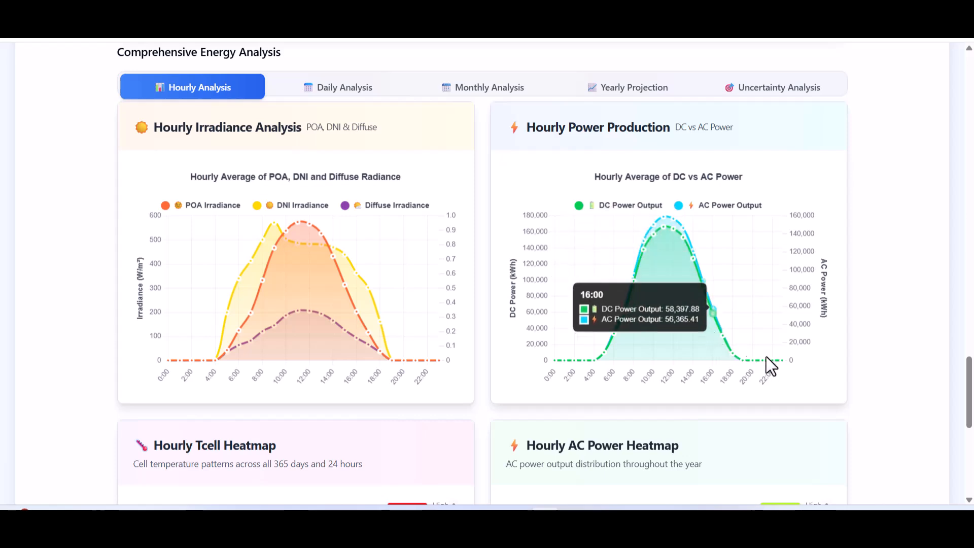
left_click_drag(967, 388, 966, 443)
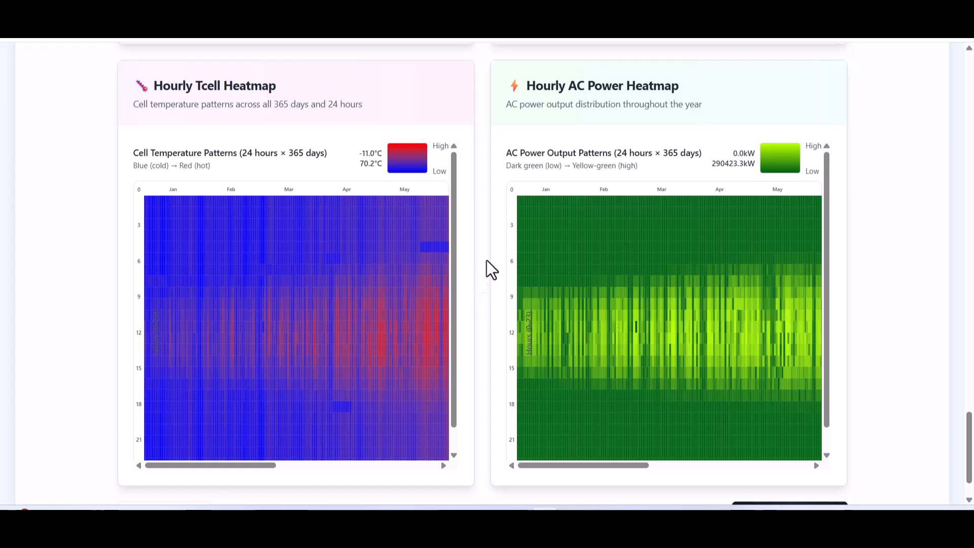
scroll(487, 273, "up", 10)
left_click(626, 305)
scroll(552, 289, "down", 3)
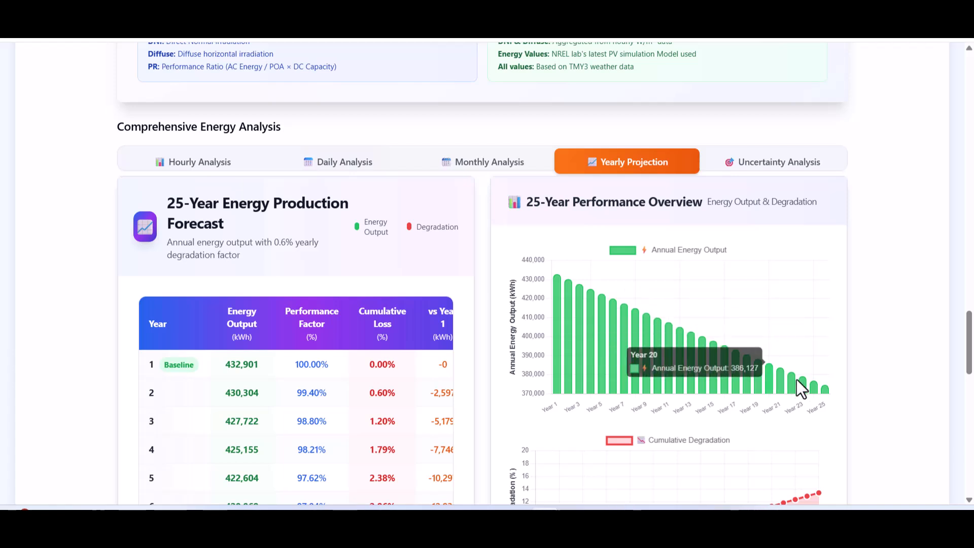
Check year-1 uncertainty figures (P50 433.15, P75 411.49, P90 393.25 MWh), then continue to AI BOQ.
left_click_drag(968, 370, 969, 447)
left_click_drag(347, 459, 401, 459)
scroll(85, 404, "down", 4)
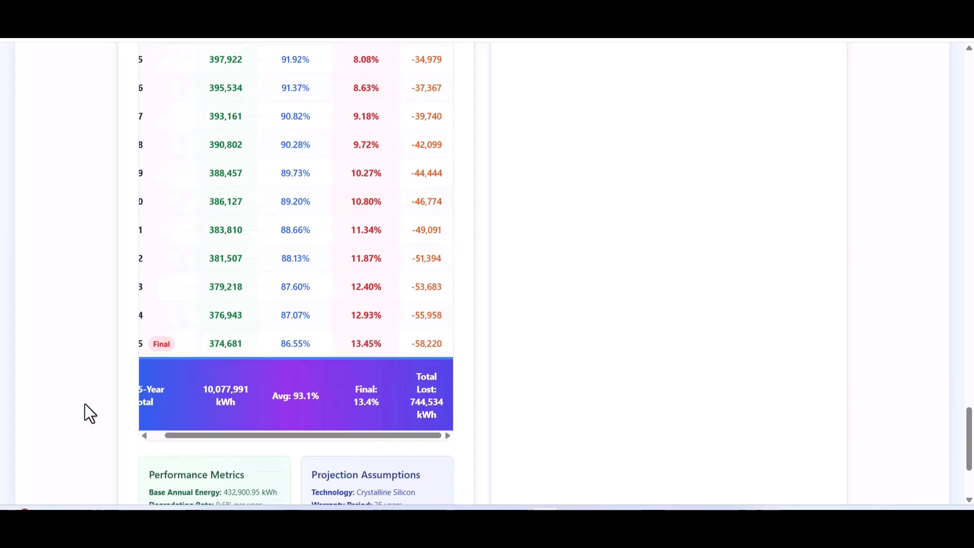
mouse_move(971, 457)
left_mouse_down()
mouse_move(970, 312)
mouse_move(971, 469)
left_mouse_up()
left_click(761, 274)
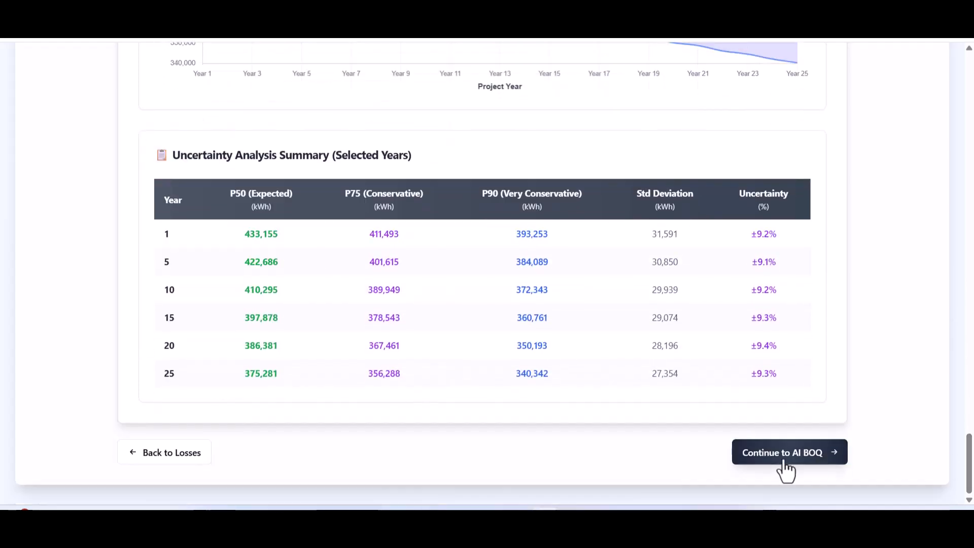
left_click(784, 459)
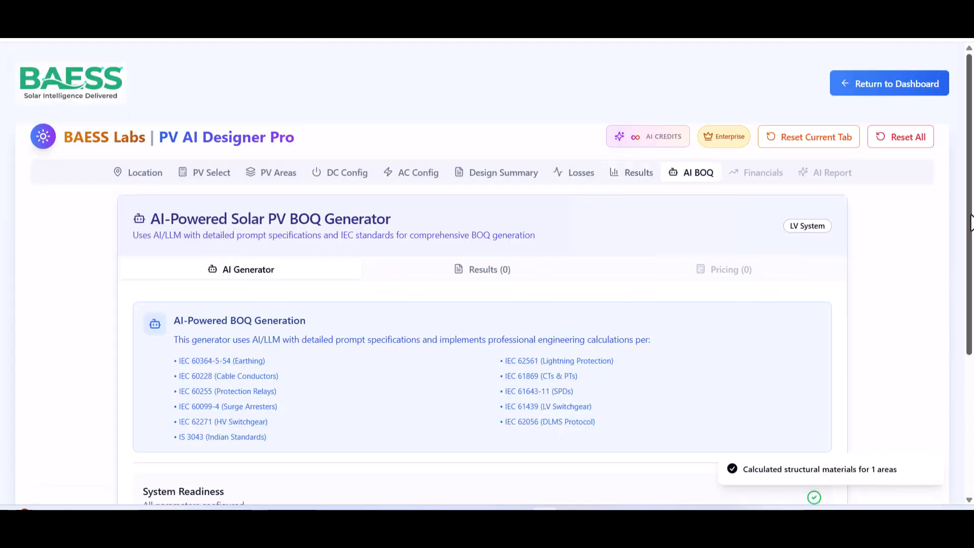
Generate the AI BOQ and review its 47 items: 6 DC, 5 structure, 14 AC, 22 AI-generated.
scroll(943, 284, "down", 3)
left_click_drag(949, 321, 944, 330)
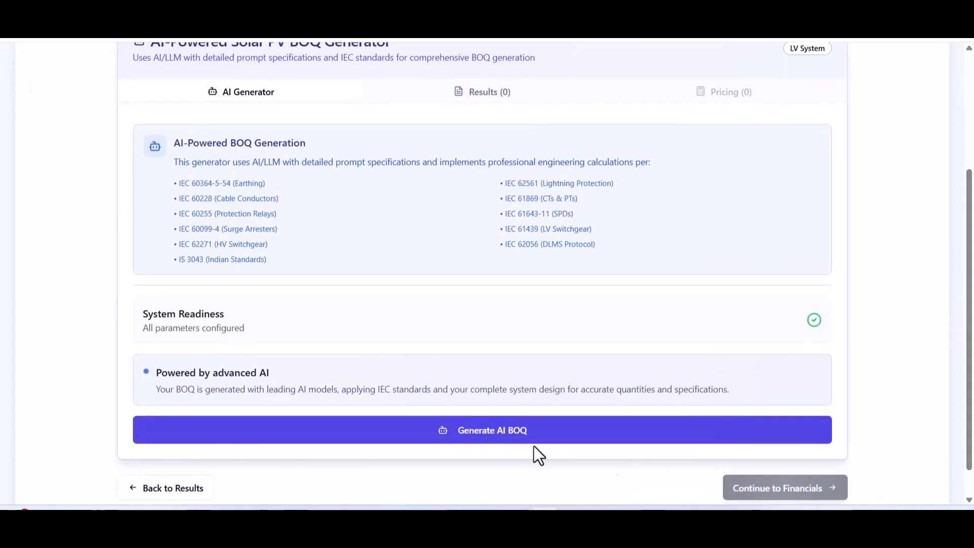
left_click(498, 442)
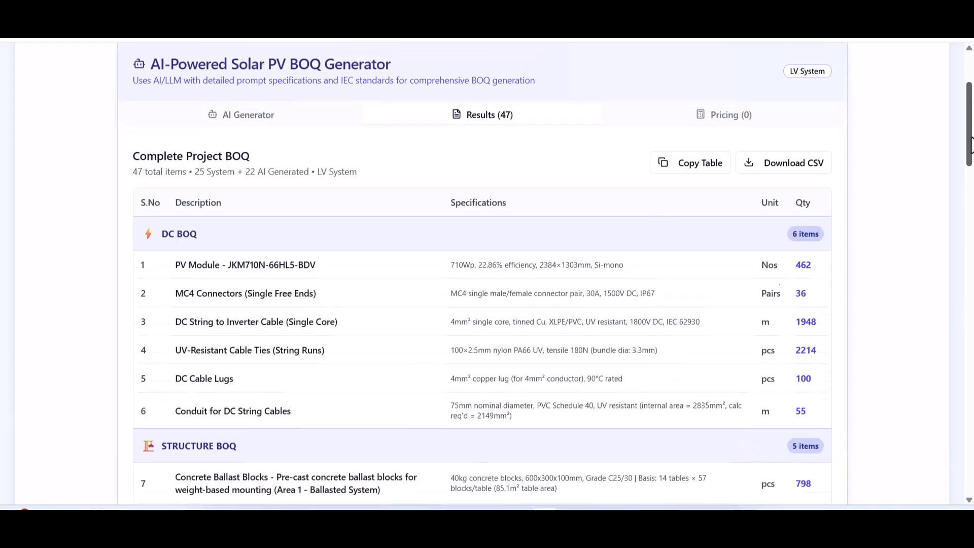
left_click_drag(971, 157, 893, 473)
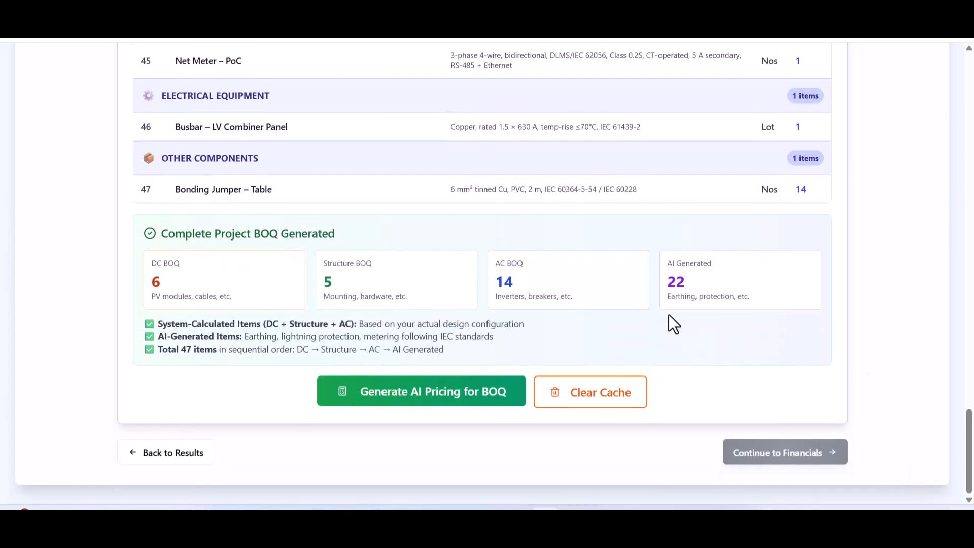
Run simple AI pricing (1 credit) for the SEA / Asia market at Project / C&I supply rates.
left_click(405, 401)
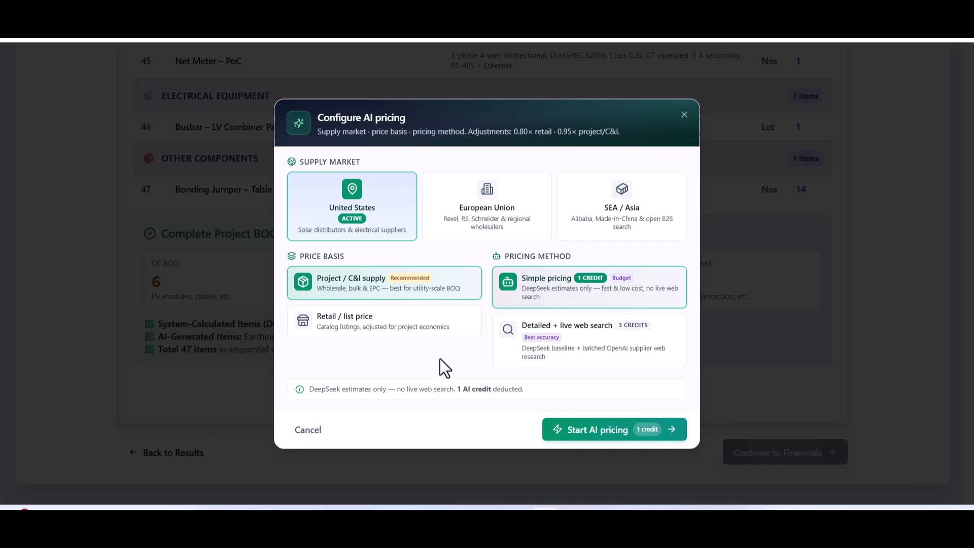
left_click(488, 213)
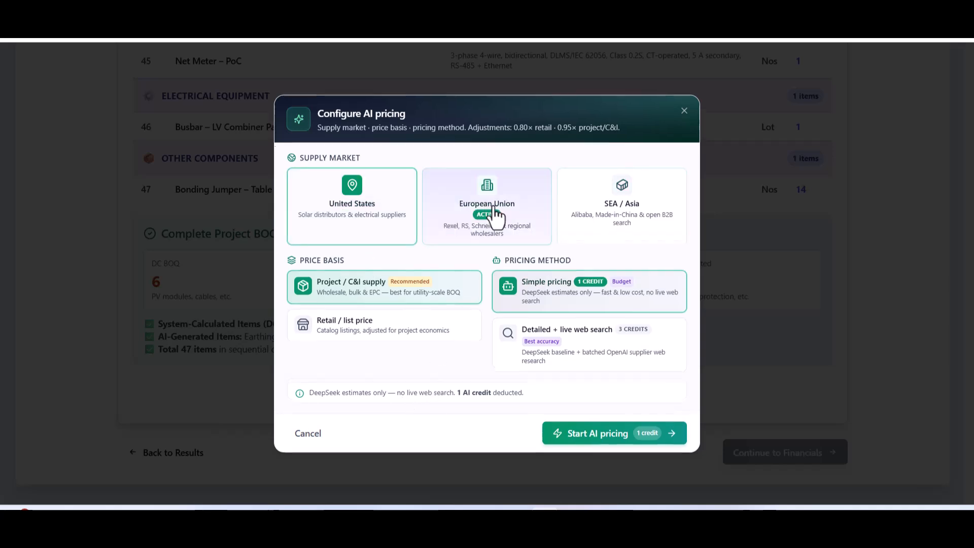
left_click(598, 219)
left_click(348, 329)
left_click(354, 289)
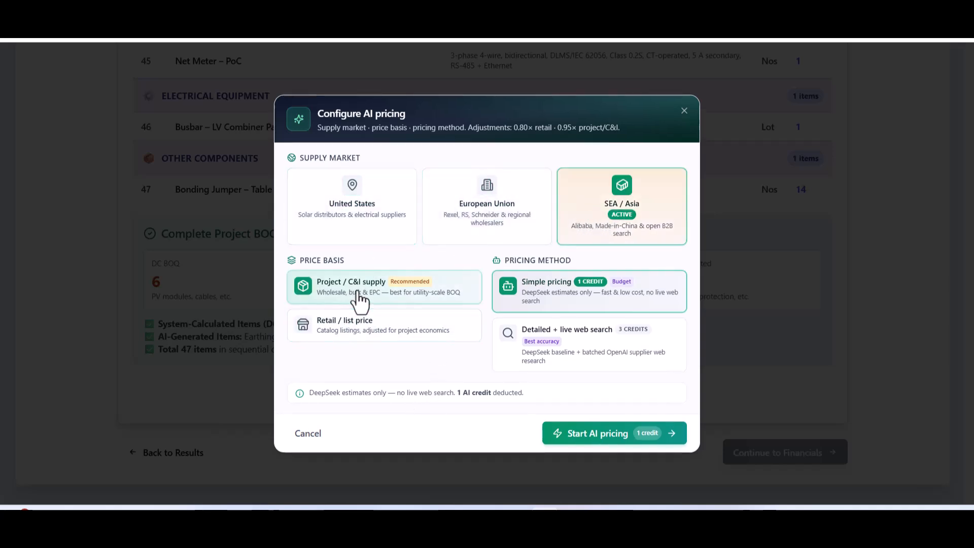
left_click(590, 352)
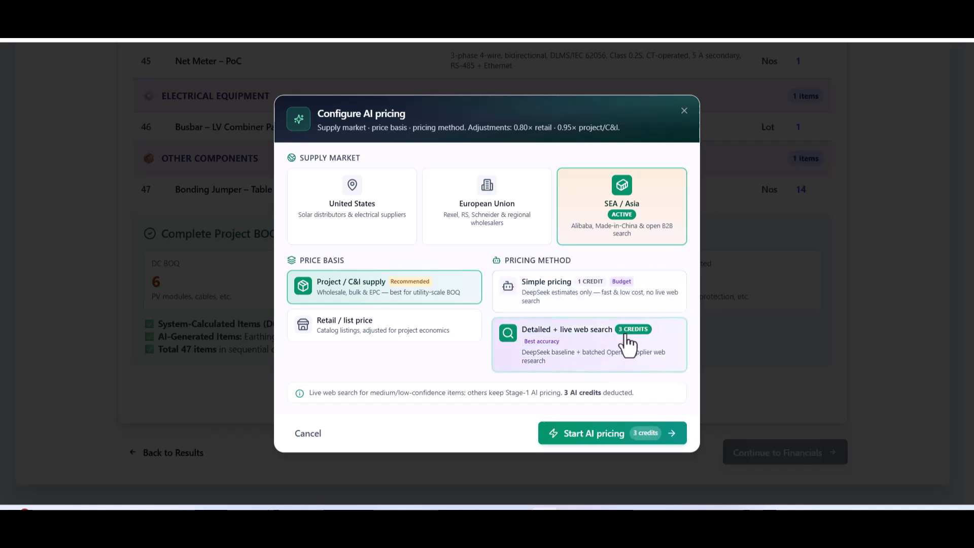
left_click(597, 304)
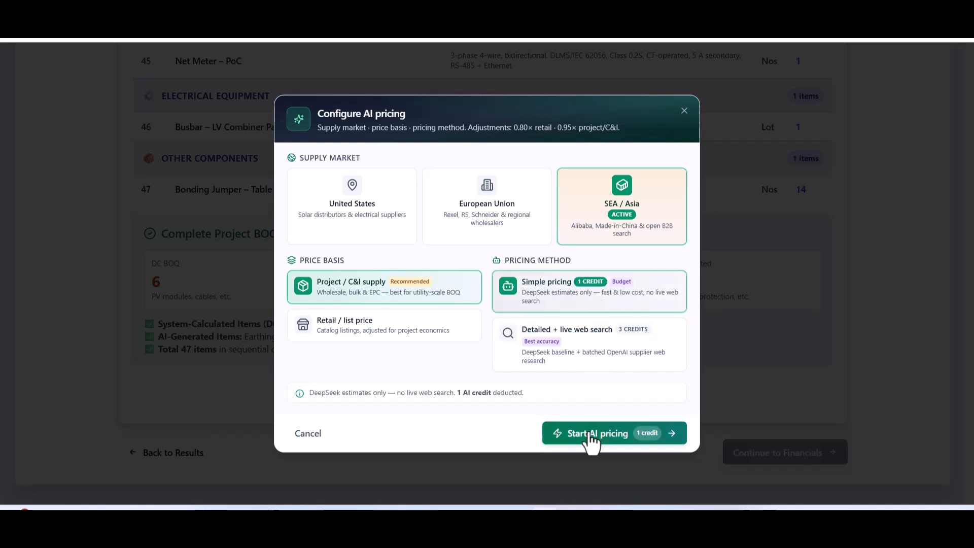
left_click(606, 347)
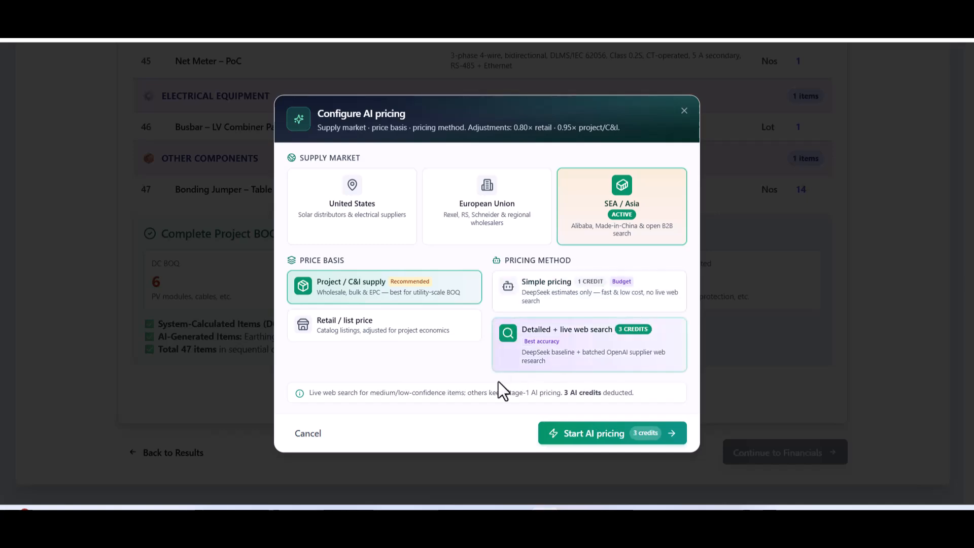
left_click(580, 294)
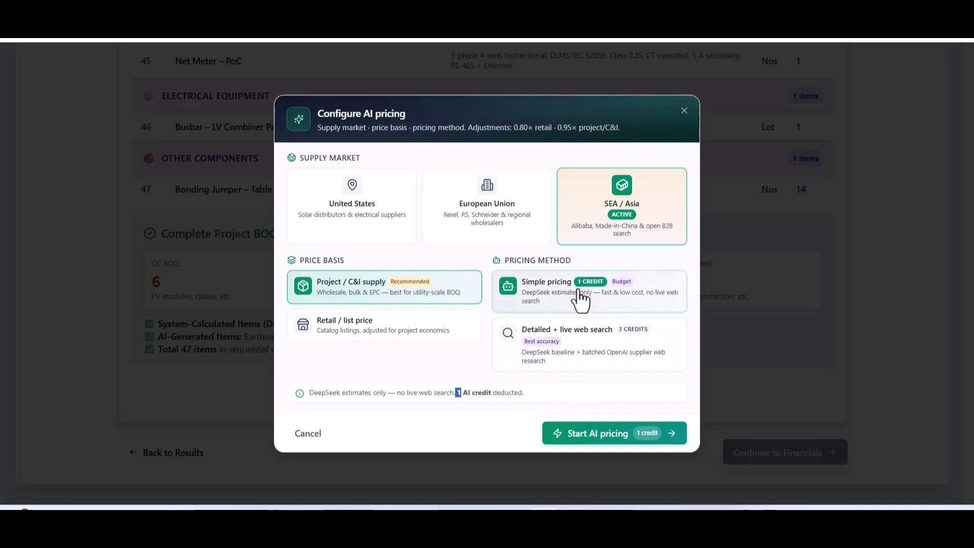
left_click(600, 437)
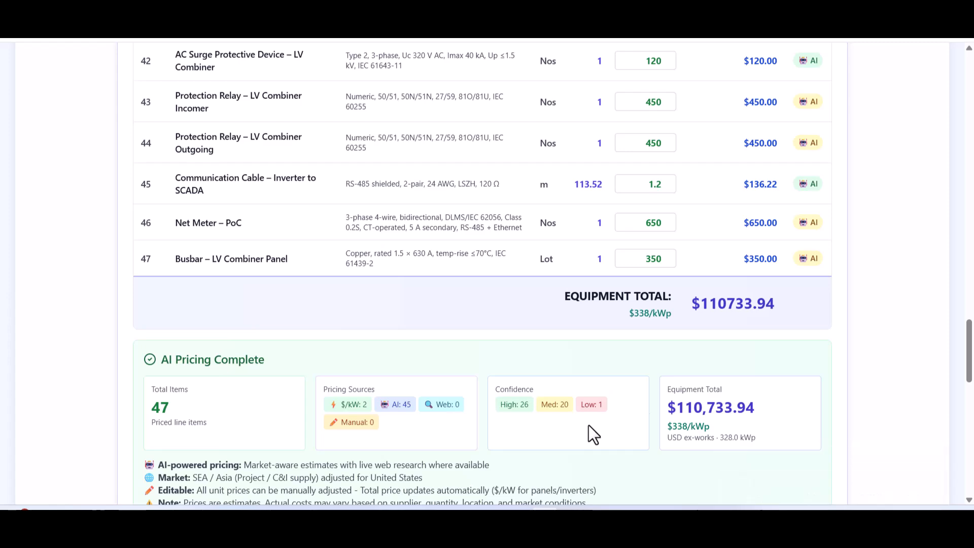
Set the PV module unit price to about 148.96 and adjust the MC4 connector unit price.
left_click_drag(968, 350, 968, 81)
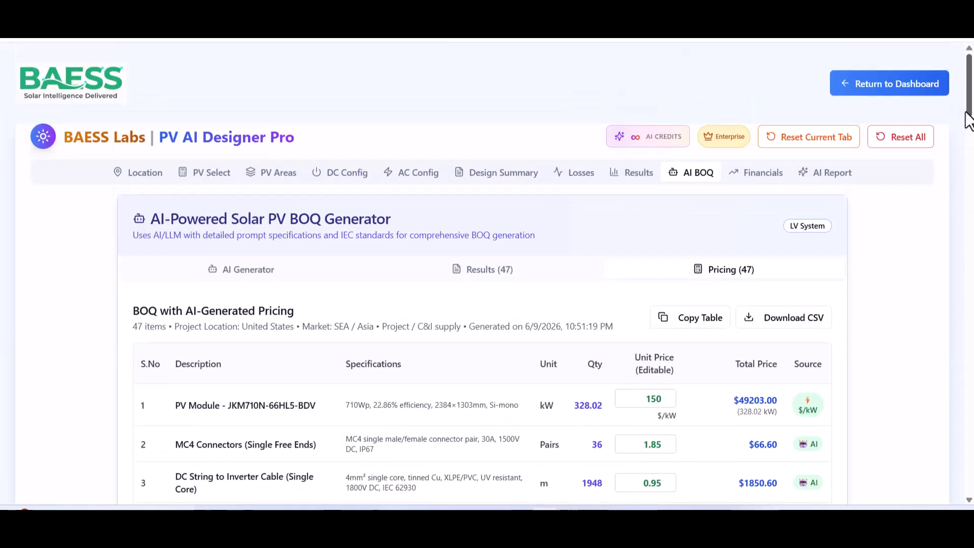
scroll(854, 337, "down", 4)
double_click(652, 208)
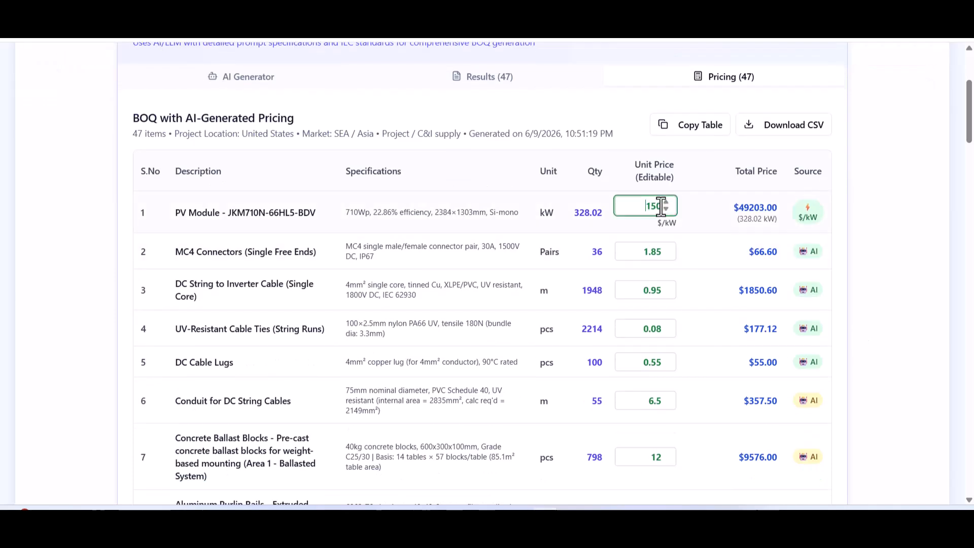
type("148.96")
left_click(660, 215)
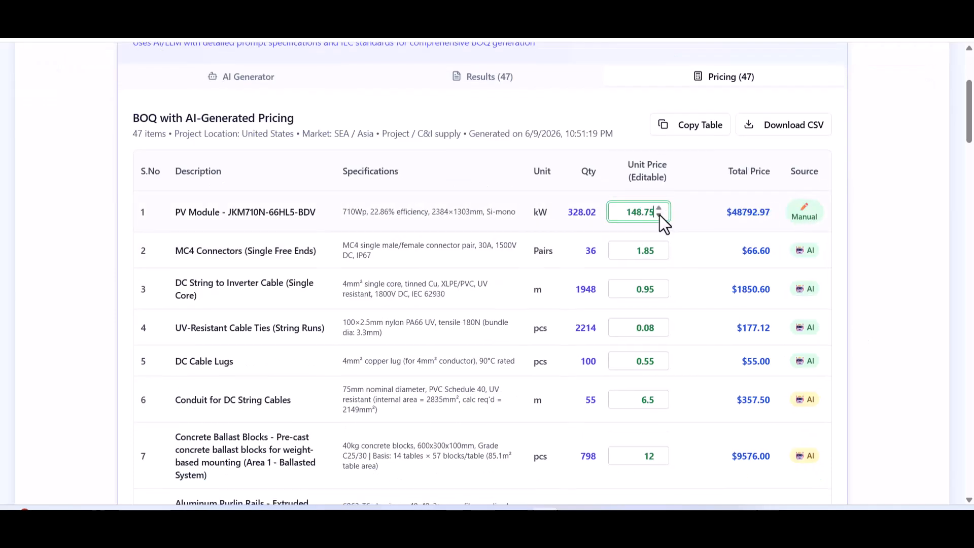
left_click(658, 253)
left_click(658, 250)
Scroll to the pricing summary and highlight the $336/kWp equipment cost figure.
scroll(695, 257, "down", 6)
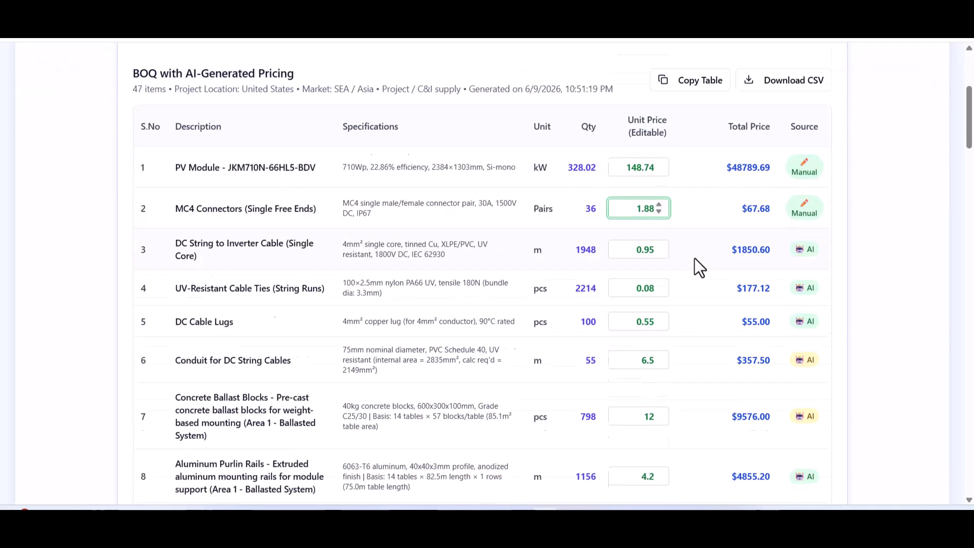
scroll(653, 287, "down", 20)
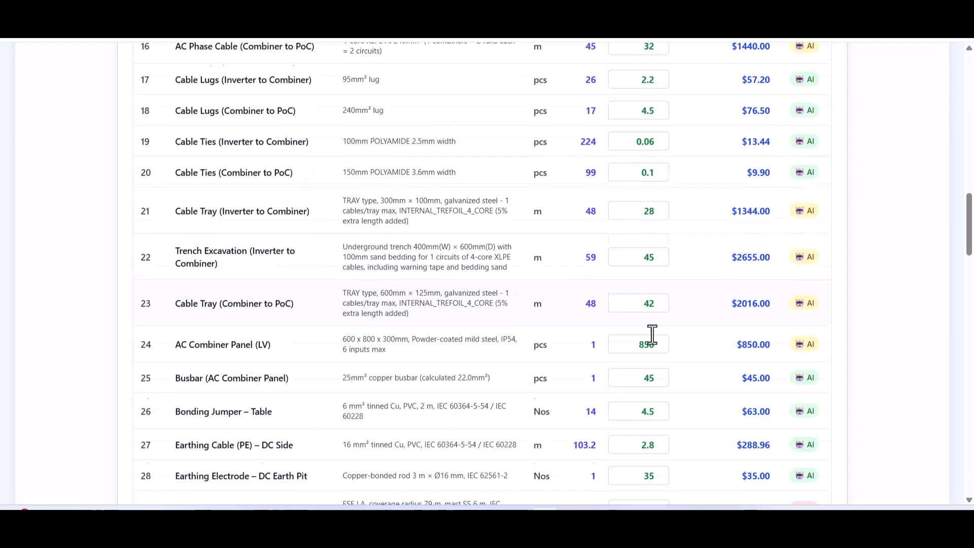
scroll(649, 350, "down", 8)
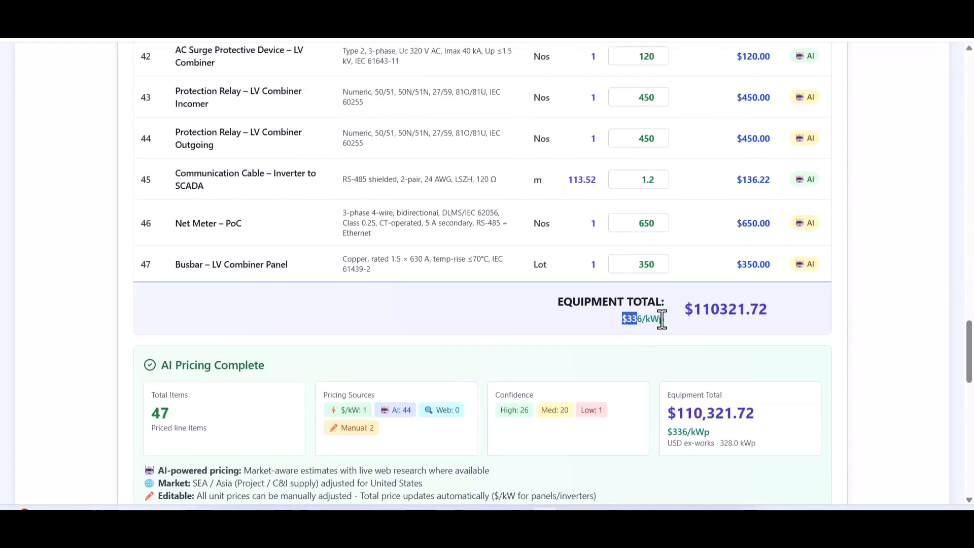
triple_click(645, 309)
scroll(853, 406, "down", 5)
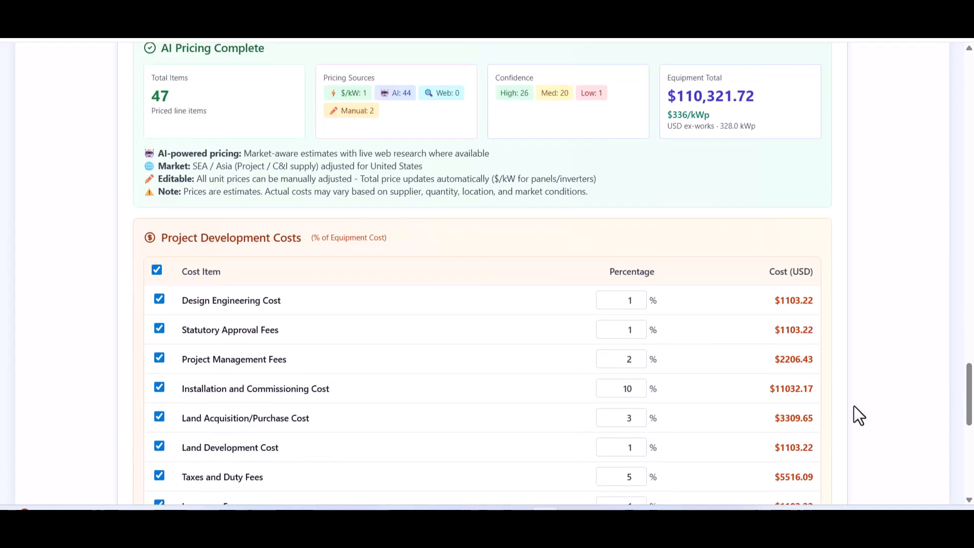
scroll(284, 314, "down", 5)
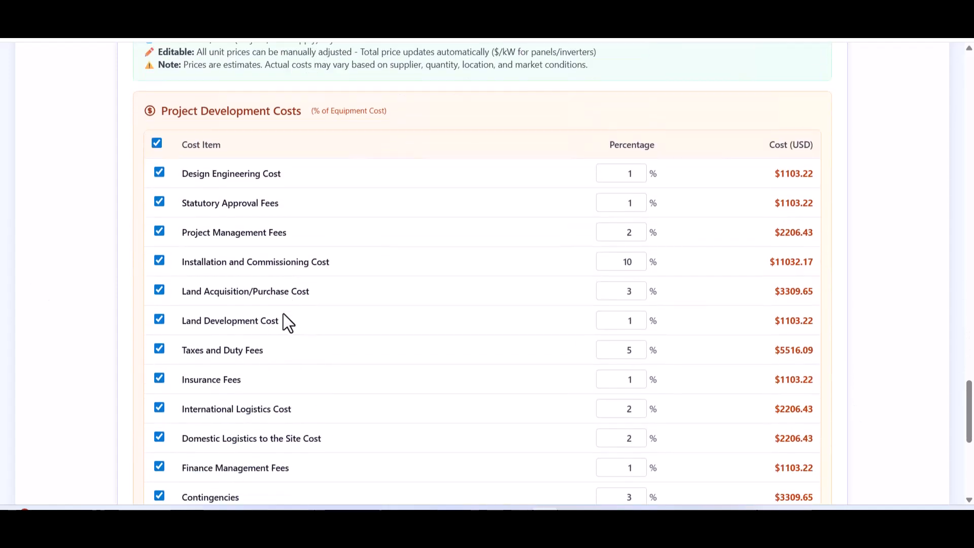
left_click(159, 163)
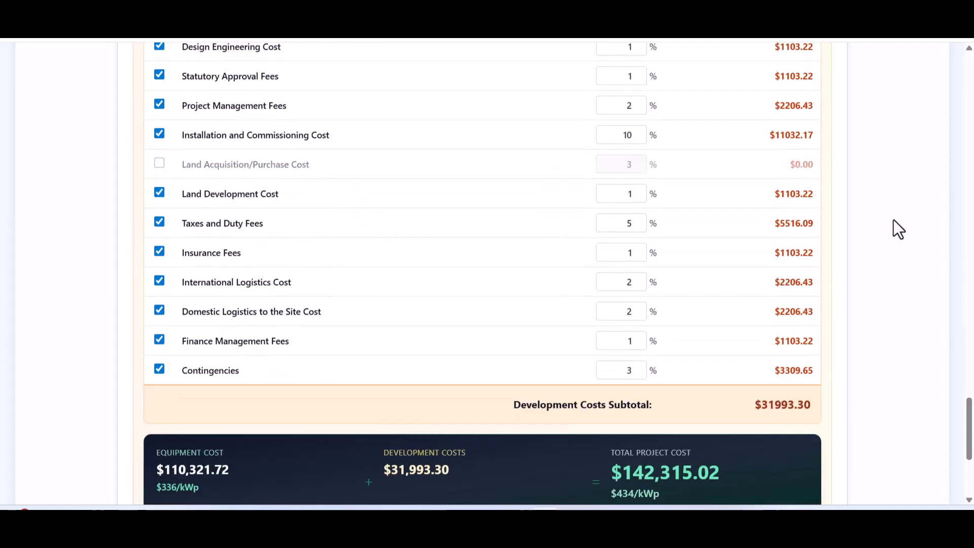
scroll(339, 256, "up", 1)
left_click(158, 256)
left_click(159, 343)
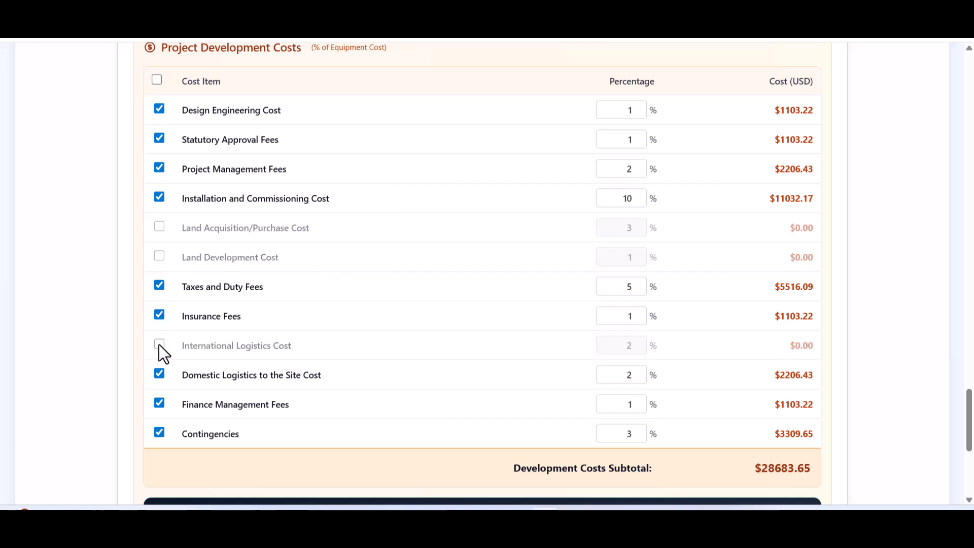
left_click(159, 403)
left_click(159, 403)
left_click(157, 81)
left_click(156, 80)
left_click(157, 80)
left_click_drag(970, 418, 969, 451)
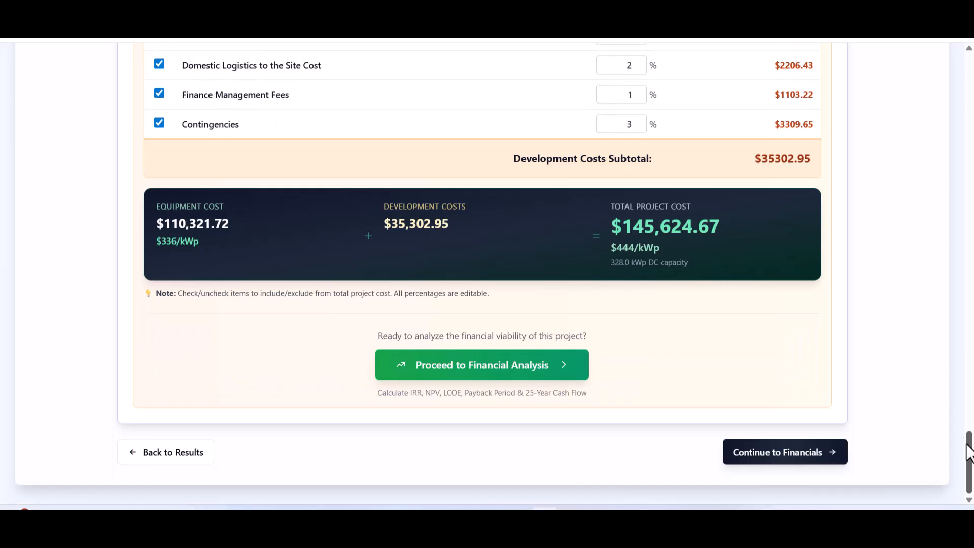
left_click_drag(660, 248, 625, 247)
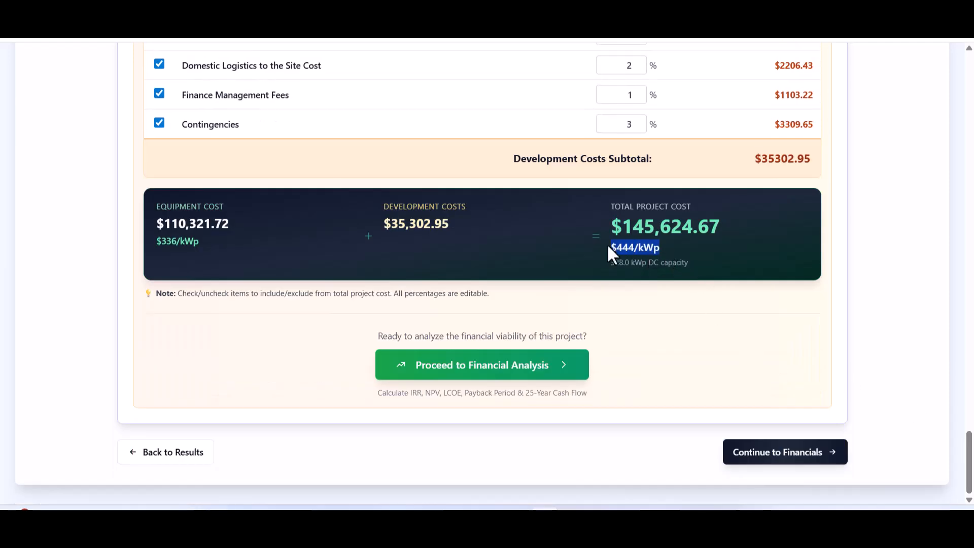
left_click(633, 252)
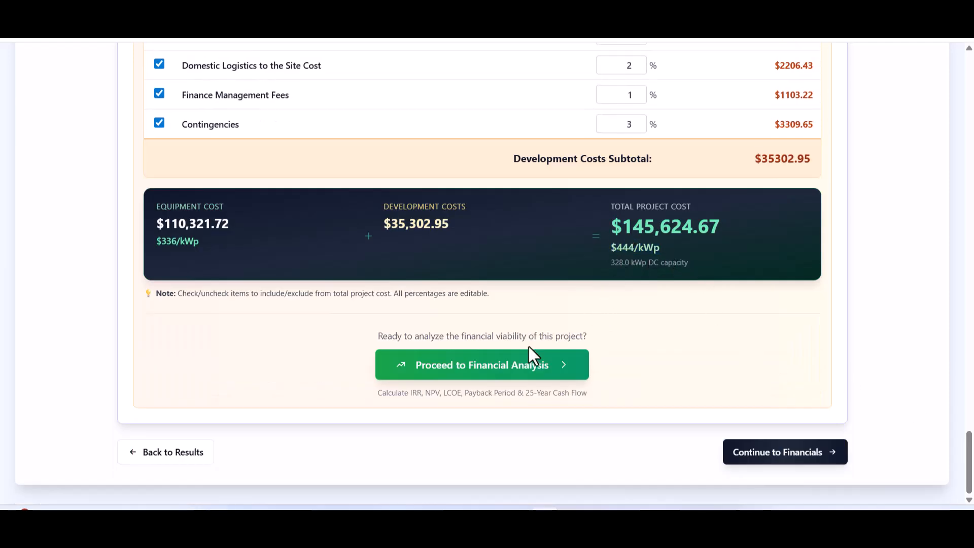
Open the financial analysis and calculate the 25-year financial metrics.
left_click(508, 375)
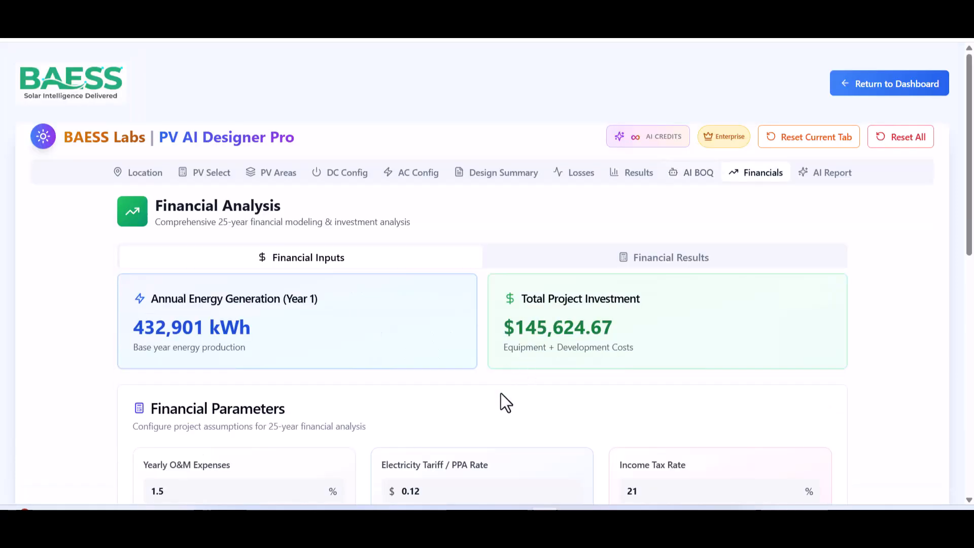
left_click_drag(968, 239, 948, 383)
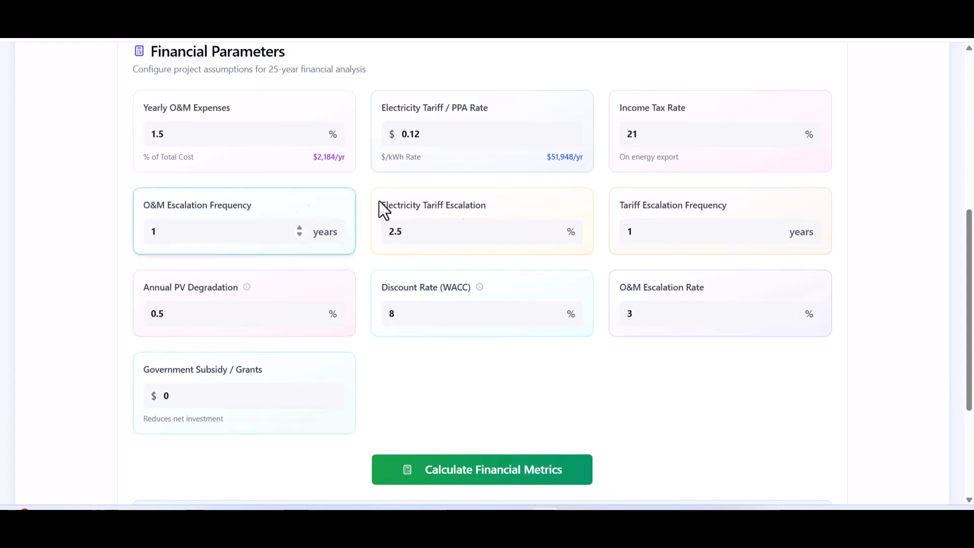
left_click(510, 469)
Review the NPV, payback and cash-flow charts down to totals: $1.66M revenue, $1.25M net profit.
left_click_drag(969, 147, 963, 261)
mouse_move(348, 144)
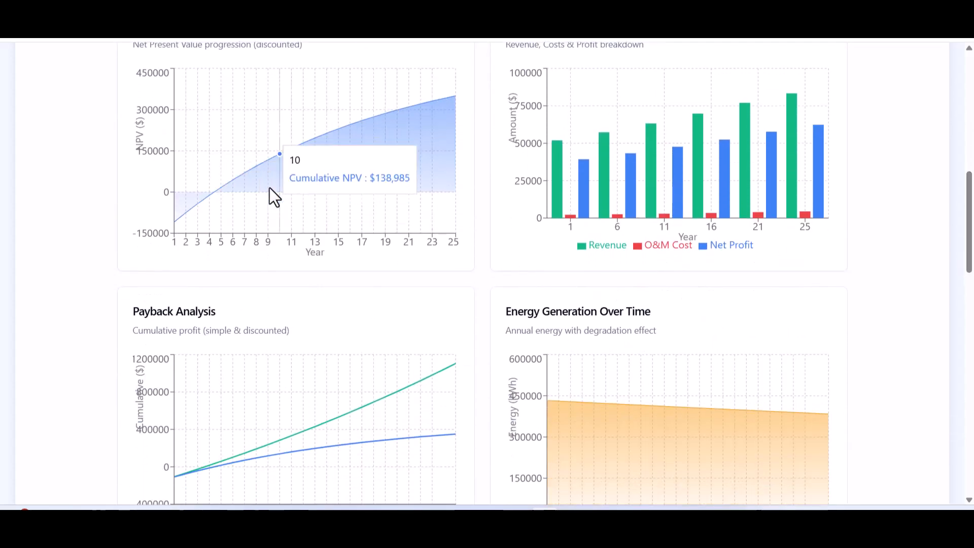
mouse_move(730, 174)
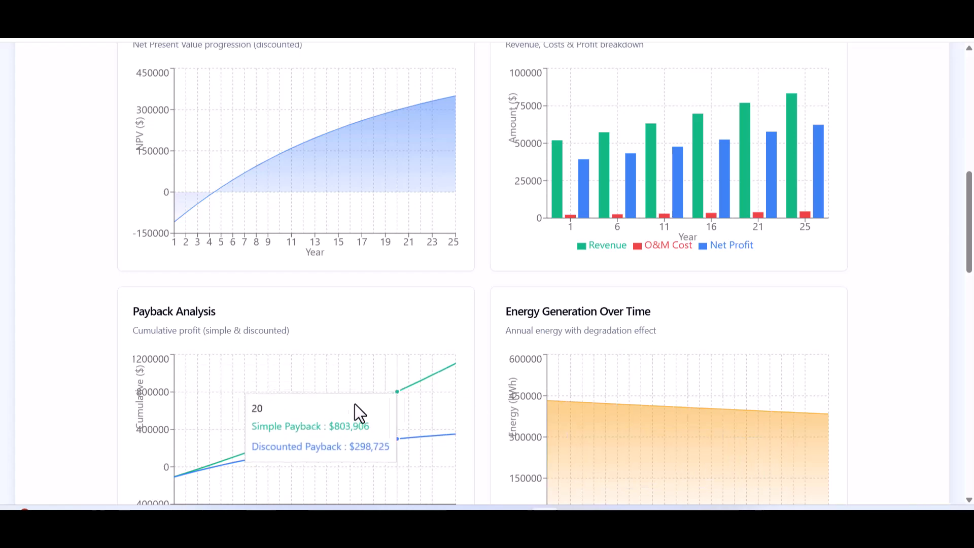
left_click_drag(967, 268, 940, 479)
left_click_drag(133, 318, 689, 342)
left_click(898, 326)
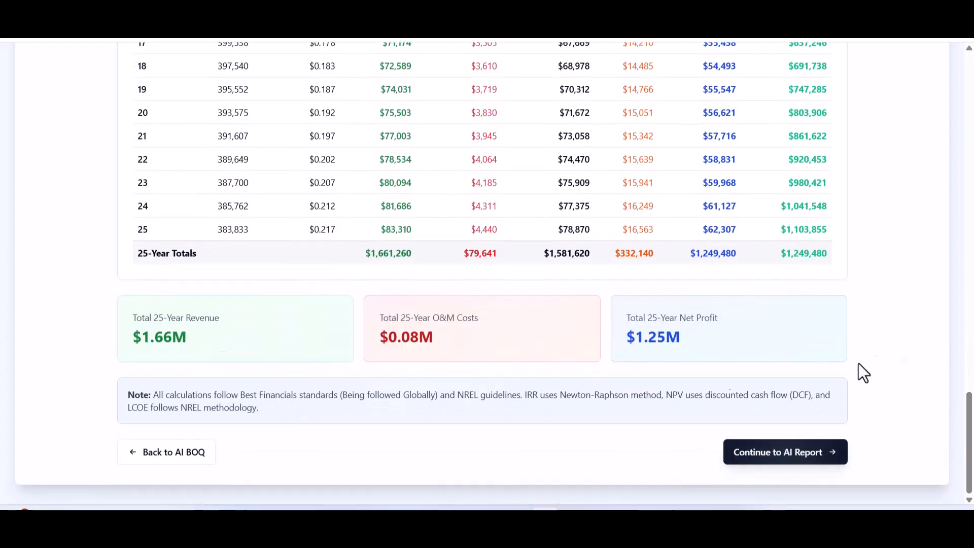
left_click_drag(129, 395, 281, 407)
left_click(280, 408)
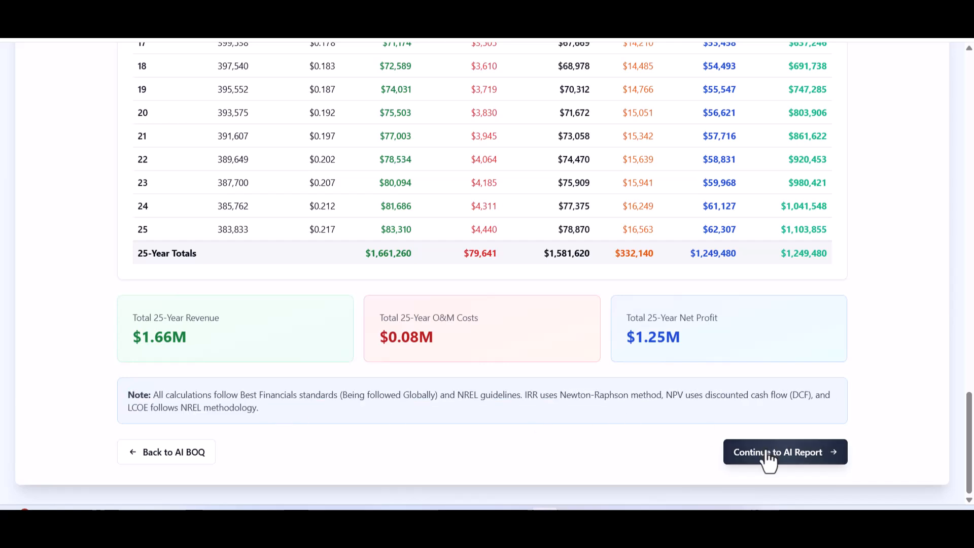
Go to the AI report step and mark the report as prepared by an EPC Contractor.
left_click(765, 459)
left_click_drag(968, 216, 960, 312)
left_click(576, 274)
left_click(654, 167)
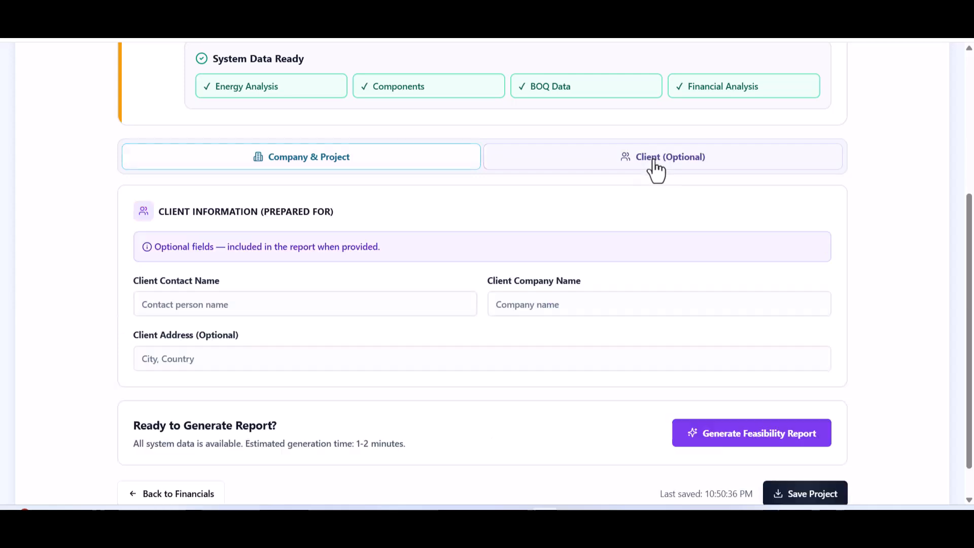
left_click(305, 157)
Fill in company name soltech, the report author's name, and author title Engineer.
left_click(217, 408)
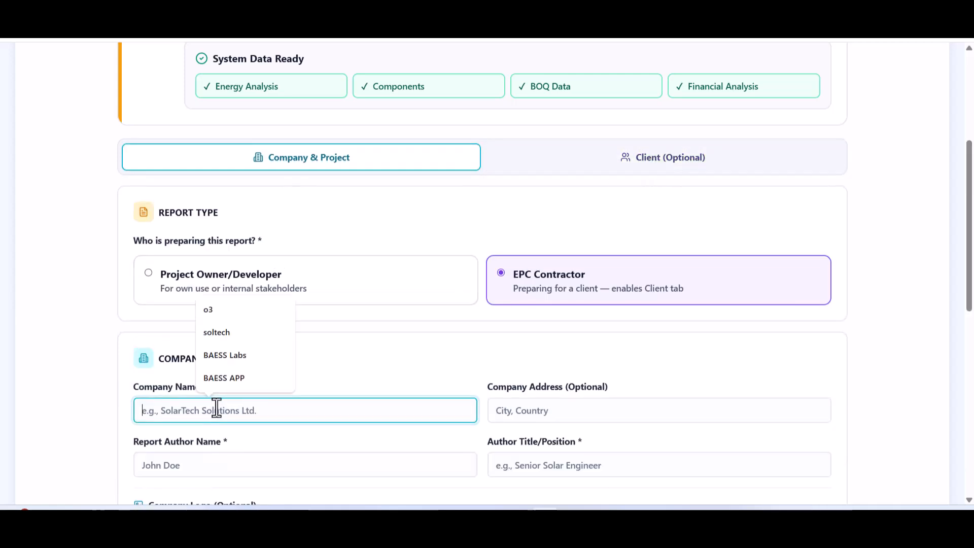
left_click(217, 330)
left_click(565, 412)
scroll(538, 391, "down", 4)
left_click(231, 274)
left_click(233, 304)
left_click(594, 274)
left_click(599, 310)
Upload the BAESS logo and set project name 'test Project' with objective 'test objective'.
left_click(277, 345)
double_click(448, 195)
scroll(270, 301, "down", 5)
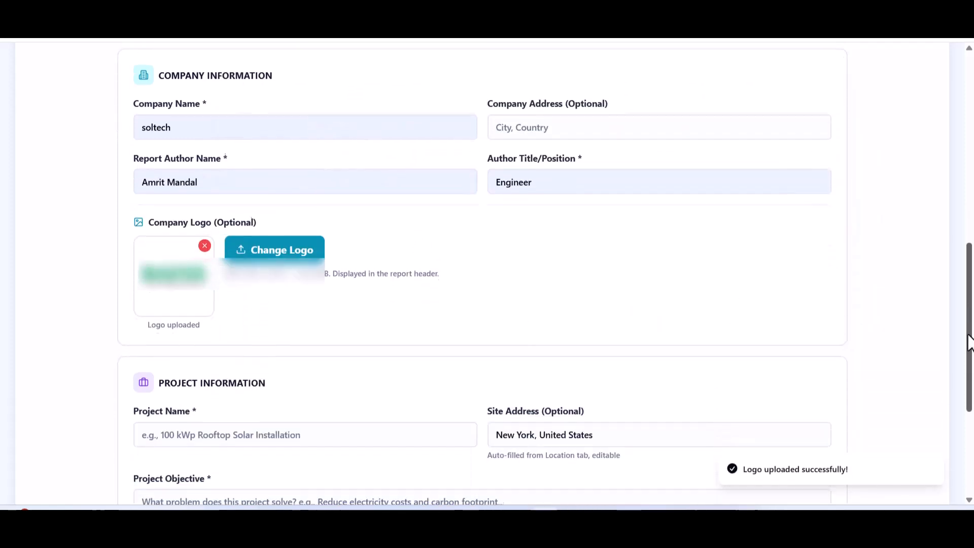
left_click(264, 307)
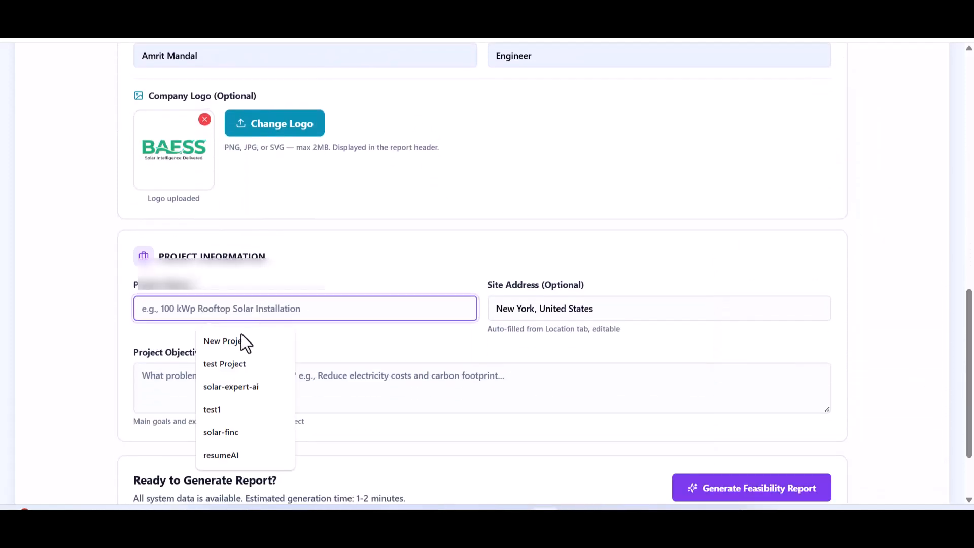
left_click(224, 365)
left_click(333, 380)
type("test objecti")
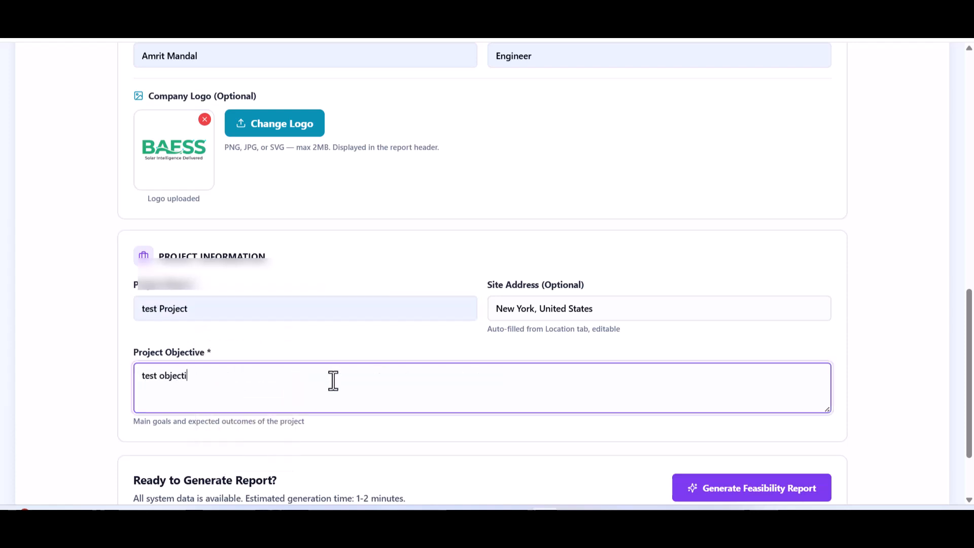
type("ve")
Generate the feasibility report and download the final PDF report.
scroll(966, 385, "down", 2)
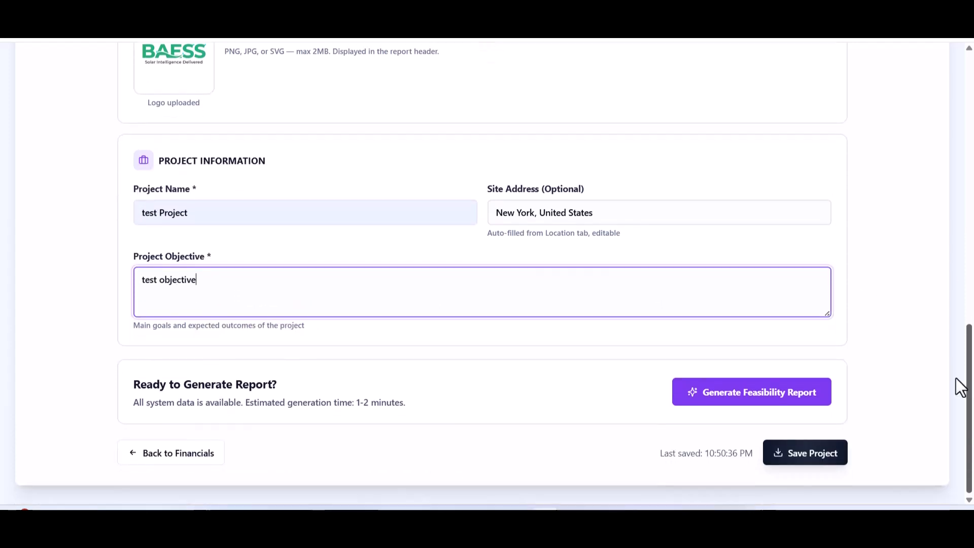
left_click(758, 398)
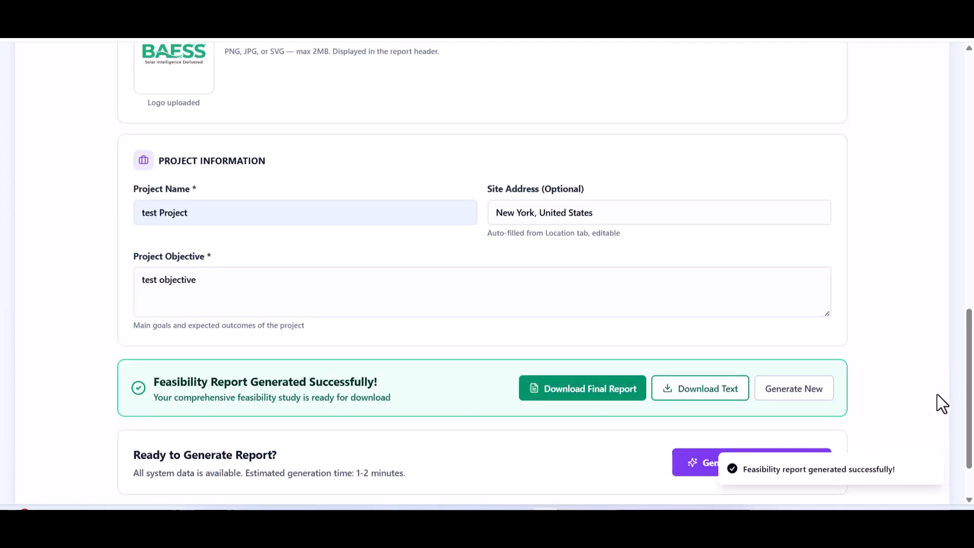
left_click_drag(968, 414, 968, 446)
left_click_drag(664, 455, 706, 457)
left_click(668, 459)
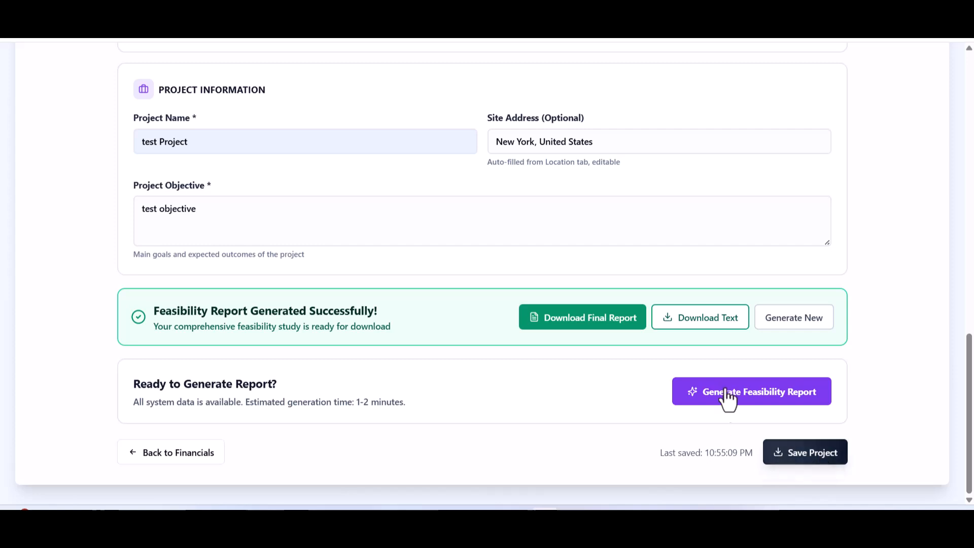
left_click(584, 318)
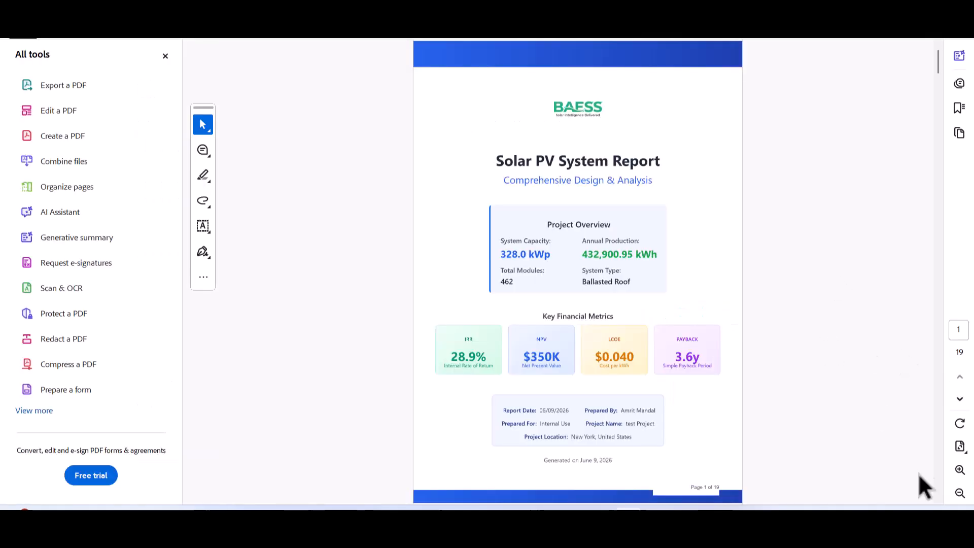
Page through the report from the table of contents to the final BOQ page ending at item 47.
left_click(961, 401)
left_click(961, 401)
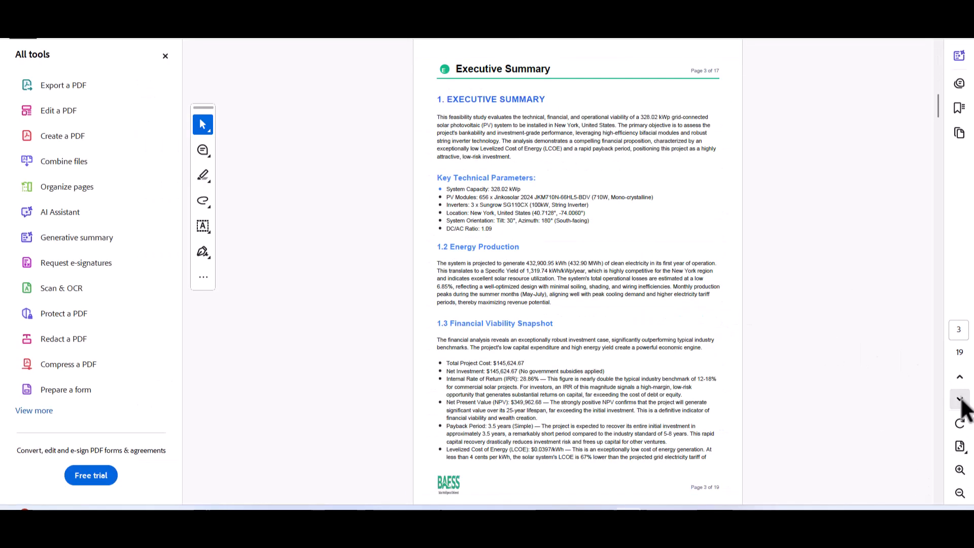
left_click(961, 401)
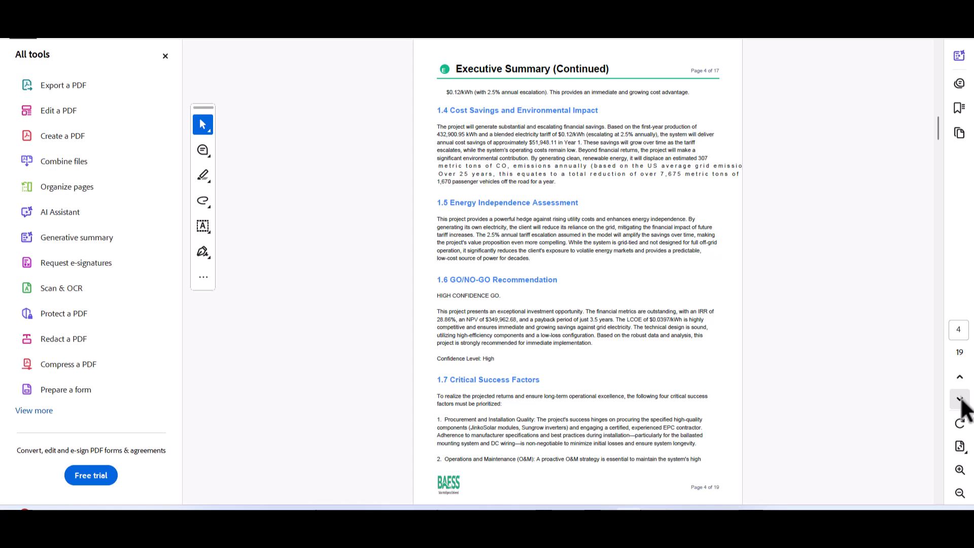
left_click(961, 400)
left_click(960, 400)
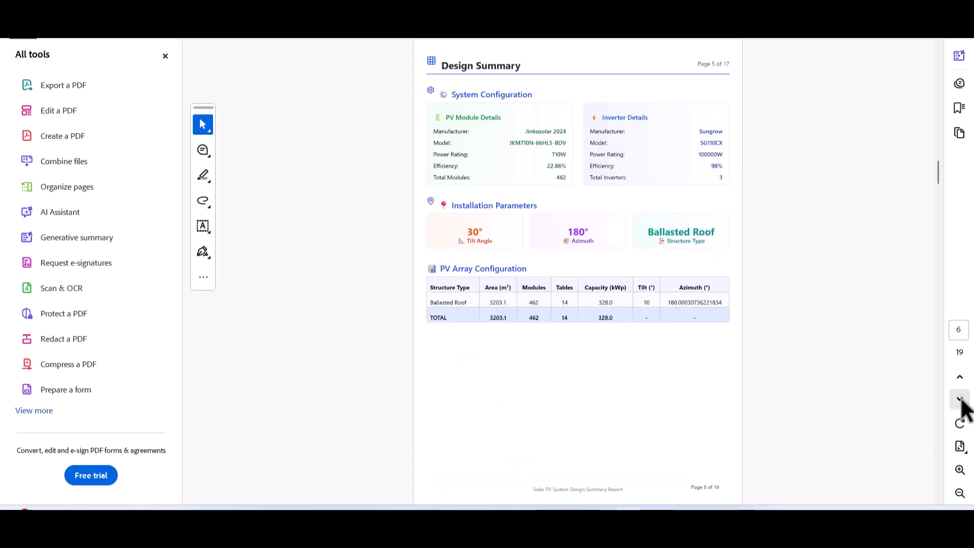
left_click(961, 401)
left_click(961, 401)
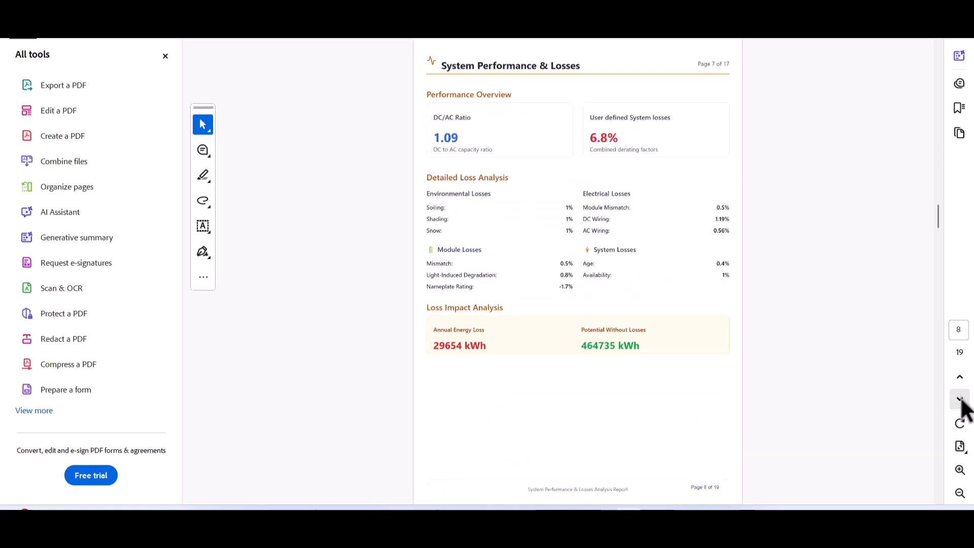
left_click(961, 400)
left_click(960, 401)
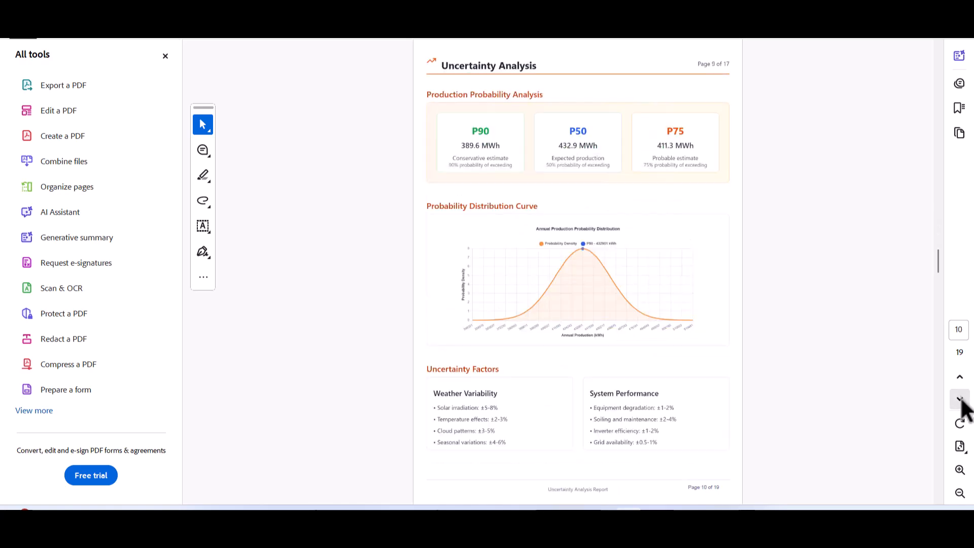
left_click(960, 400)
left_click(960, 400)
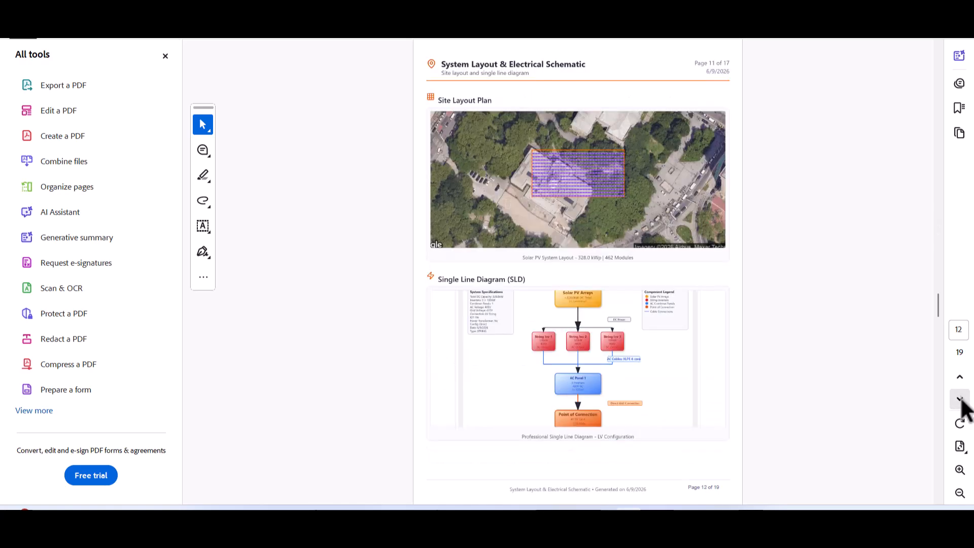
left_click(960, 401)
left_click(960, 401)
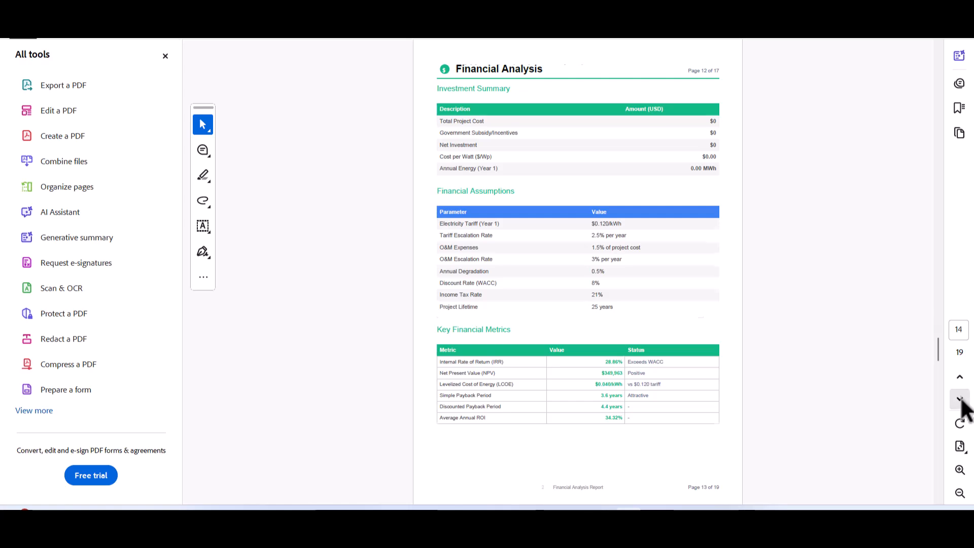
left_click(960, 400)
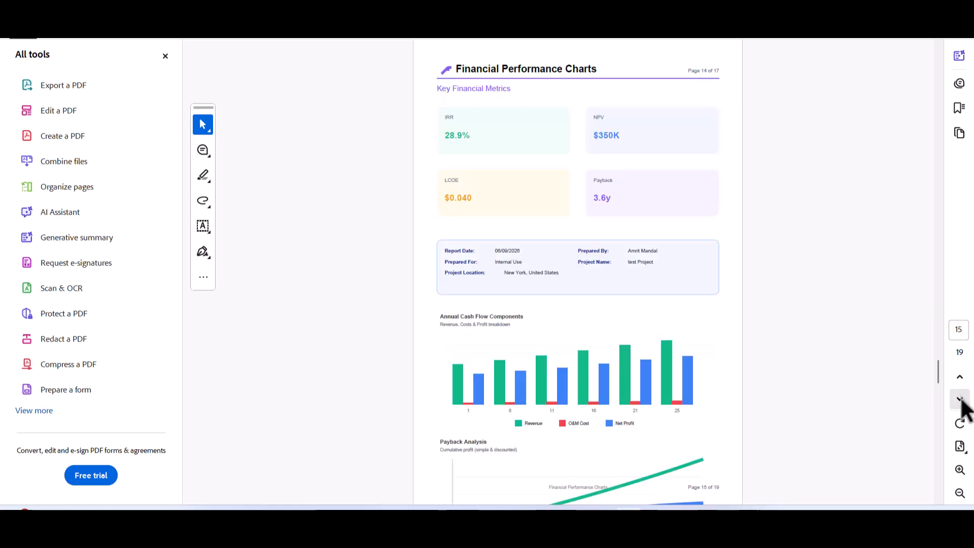
left_click(960, 401)
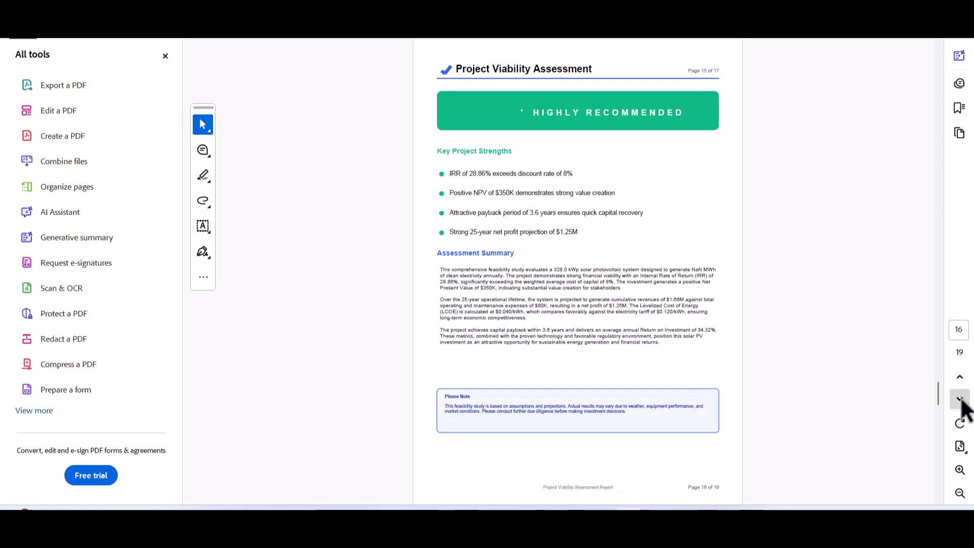
left_click(960, 401)
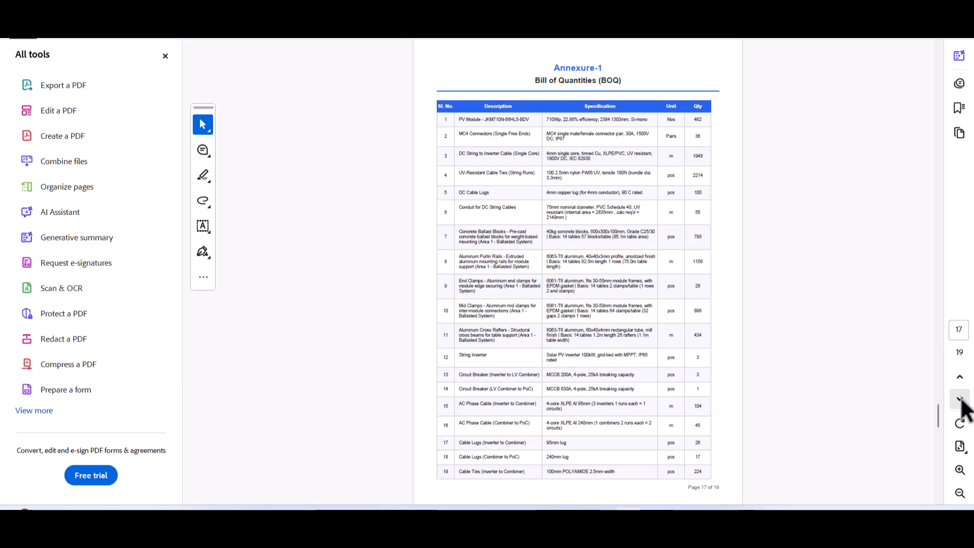
left_click(960, 400)
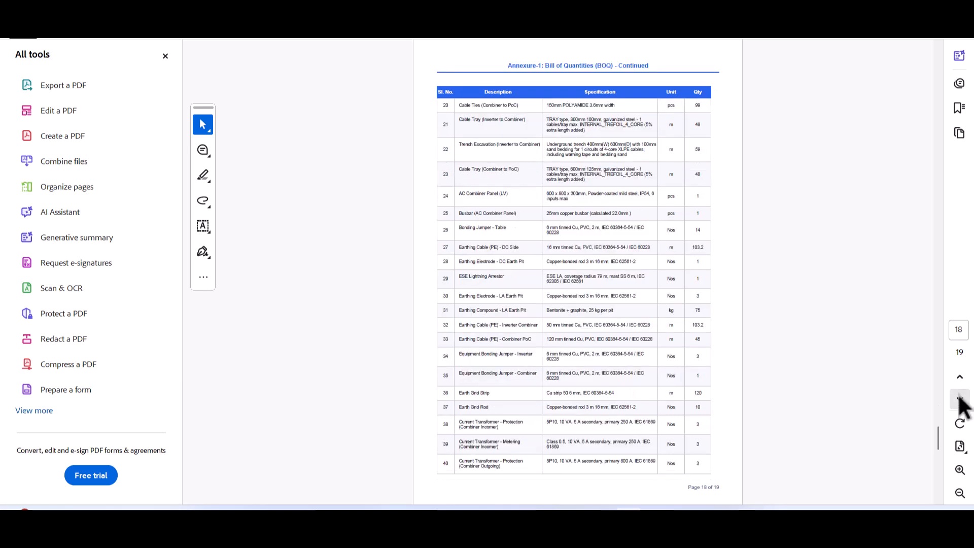
left_click(960, 401)
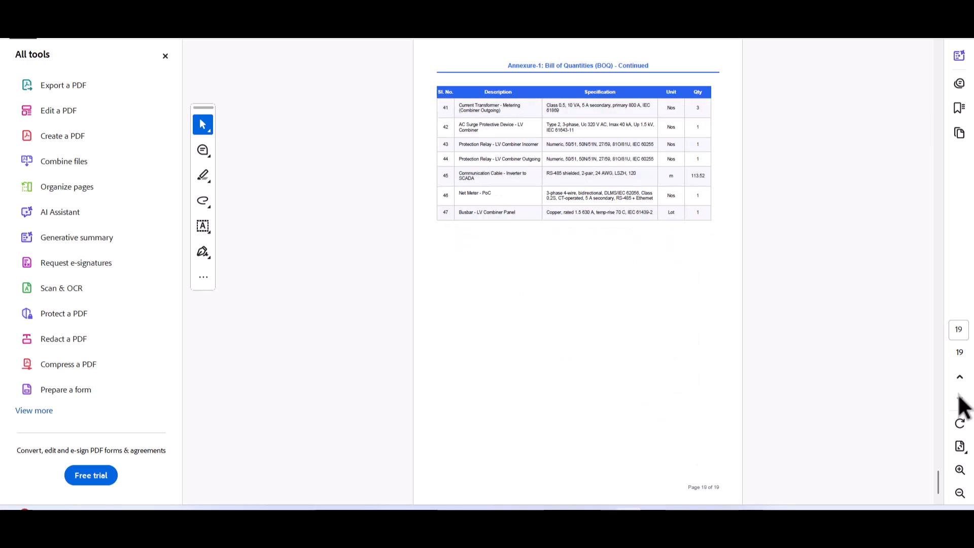